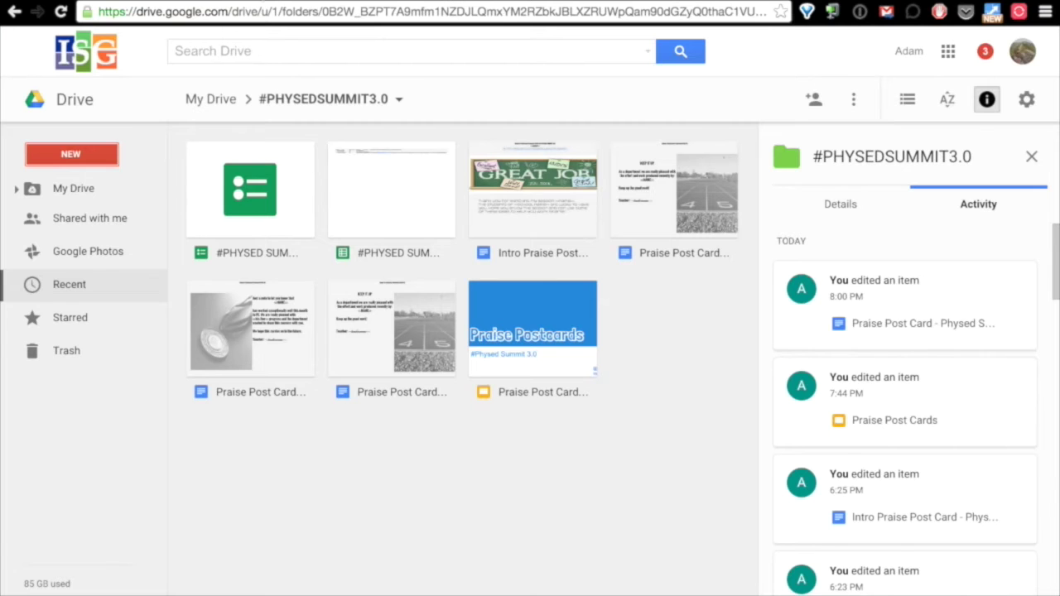
Create a new blank Google Form from the NEW menu in the #PHYSEDSUMMIT3.0 folder.
click(71, 159)
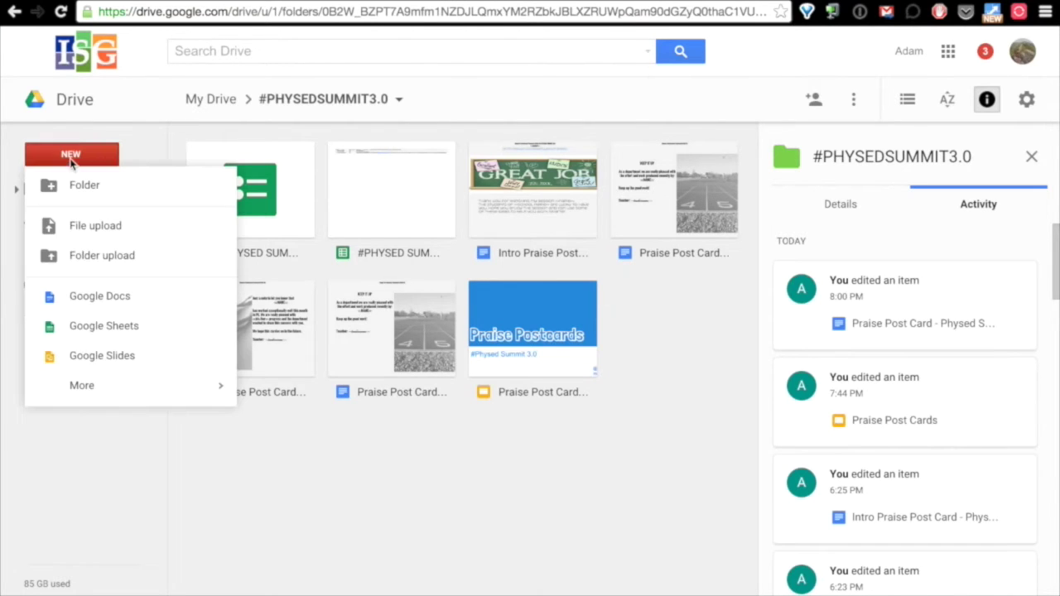
mouse_move(170, 400)
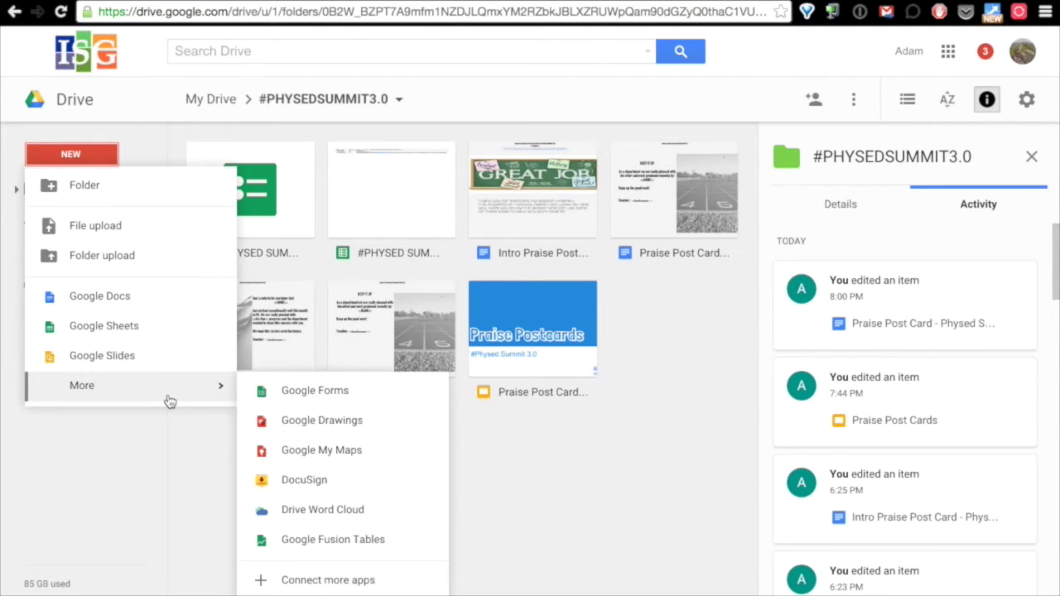
click(345, 399)
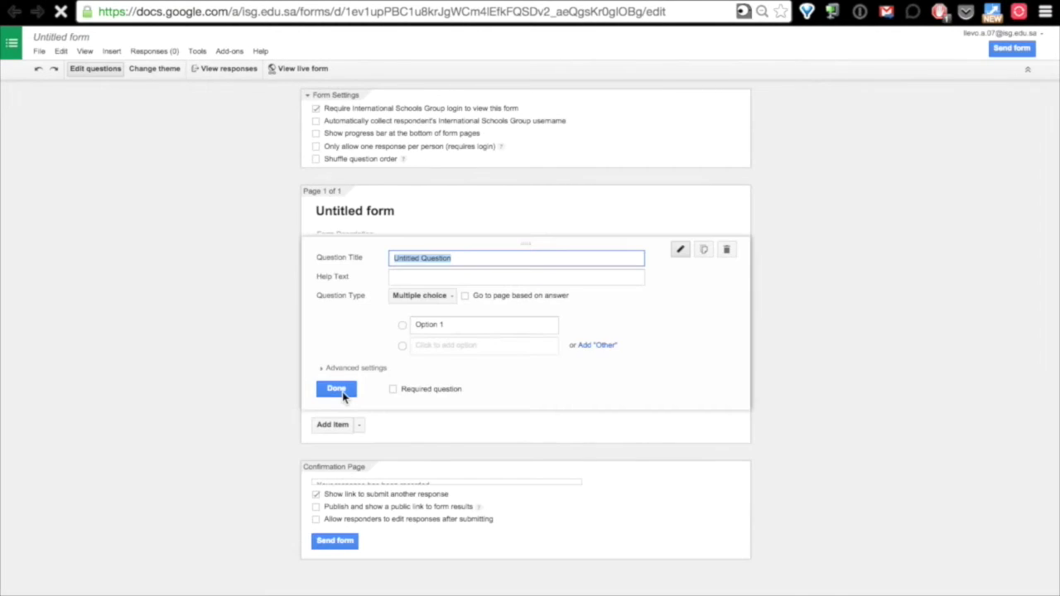
Turn off 'Require International Schools Group login' and turn on the bottom progress bar.
click(314, 108)
click(317, 109)
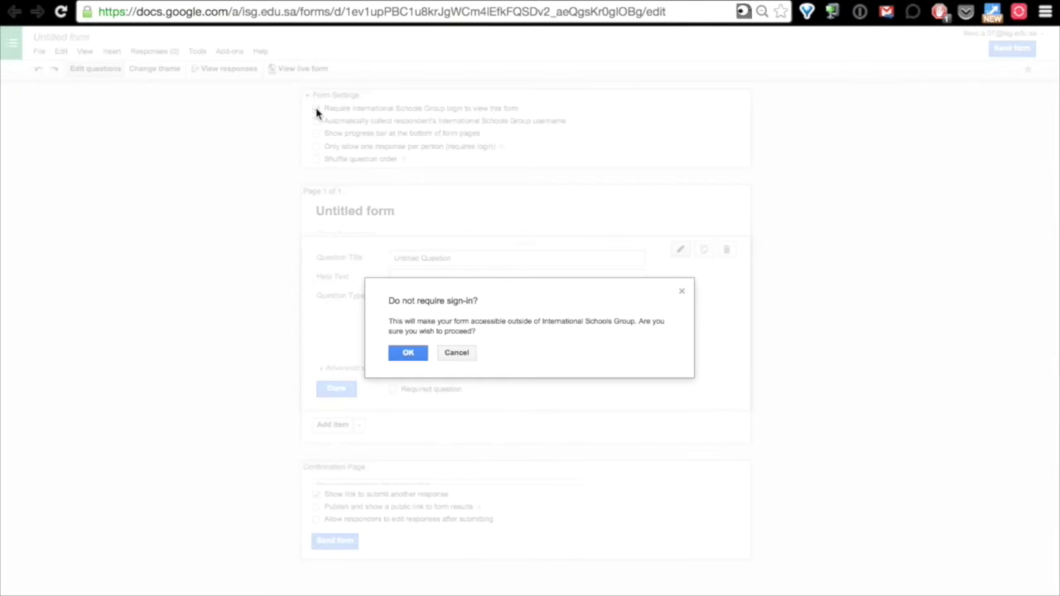
click(408, 358)
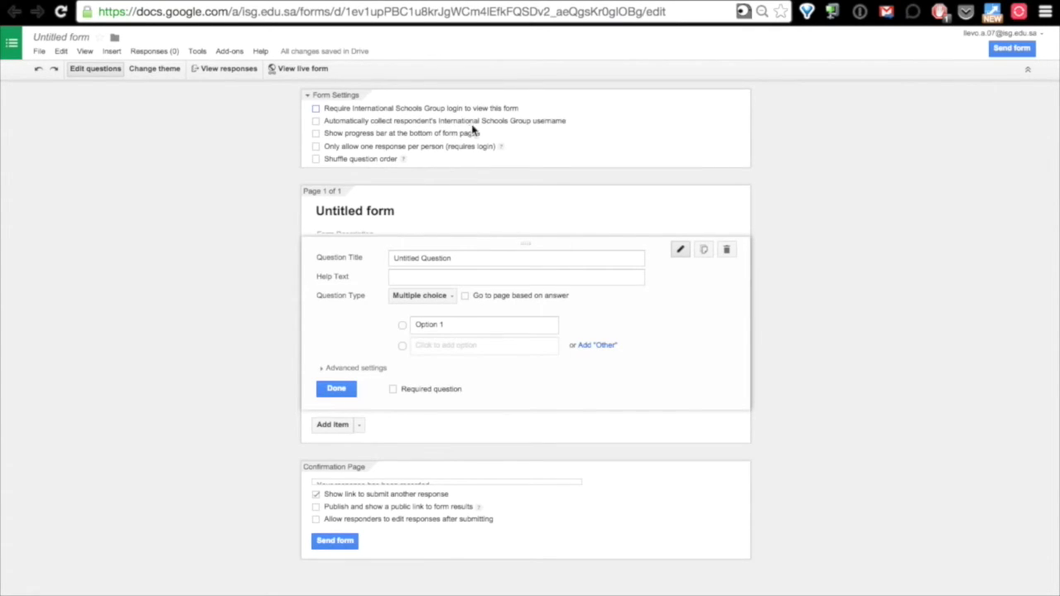
click(315, 133)
Retitle the form 'Physed Summit 3.0 - Praise PostCard'.
click(374, 217)
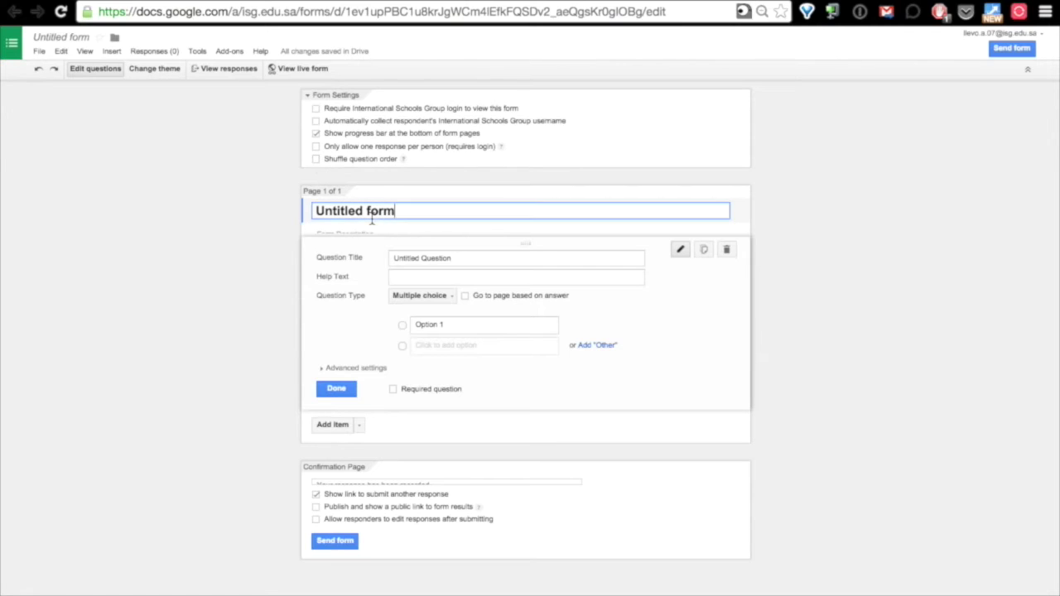
triple_click(384, 212)
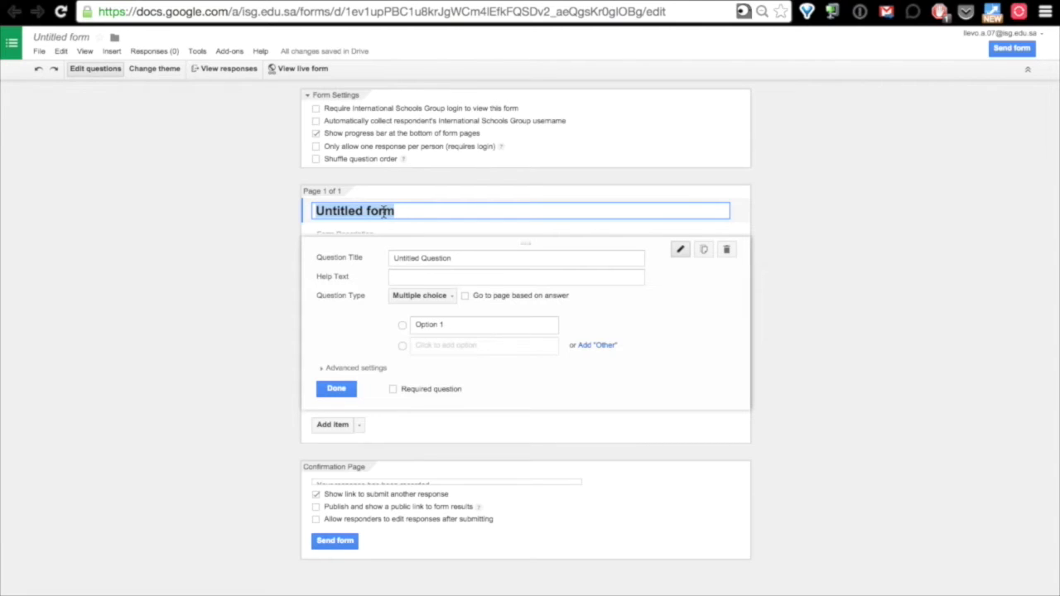
text(Physed)
text( Summit 3.)
text(0 )
text(- Prais)
text(e PQ)
key(BackSpace)
text(ostCard)
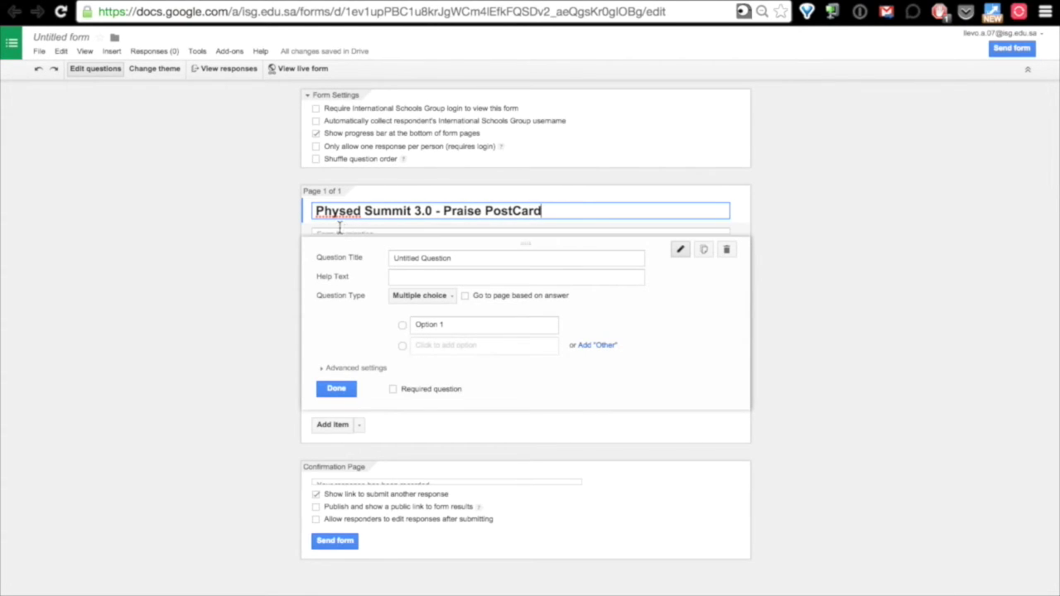
click(394, 257)
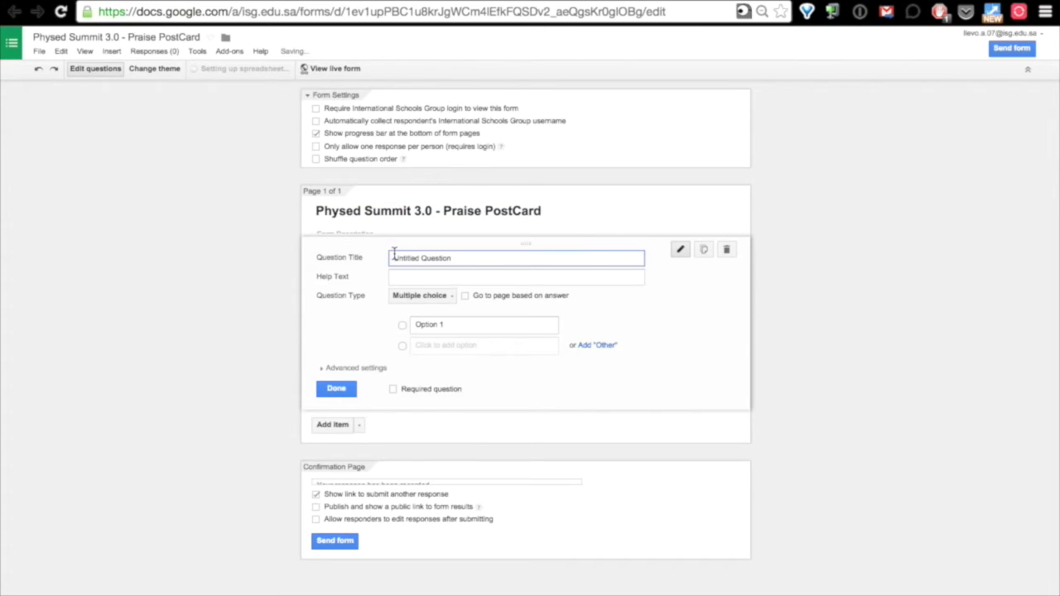
Make the first question a required Text question titled 'Students Name'.
click(409, 300)
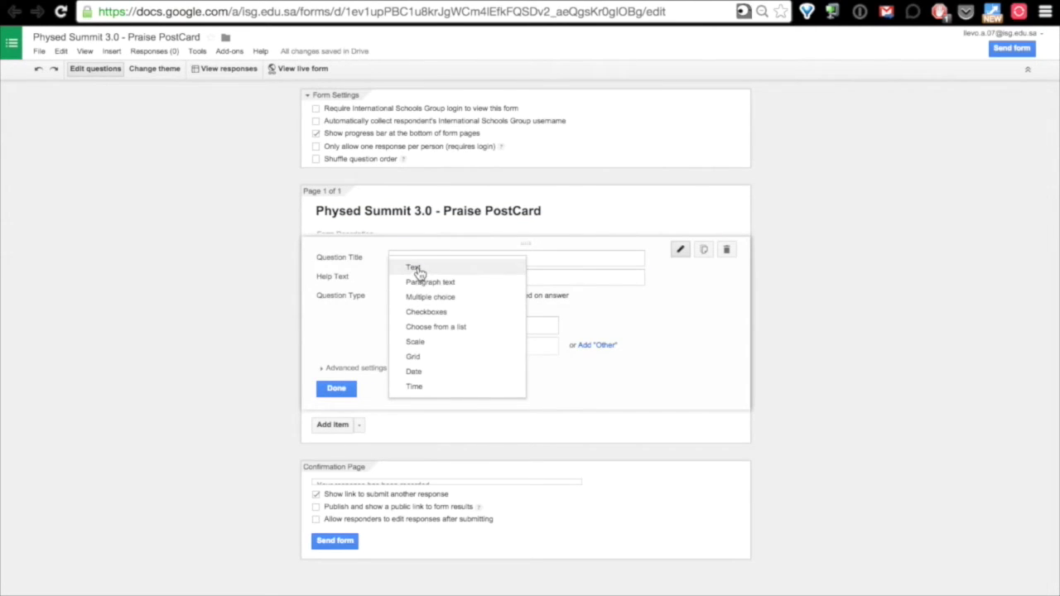
click(414, 267)
triple_click(414, 258)
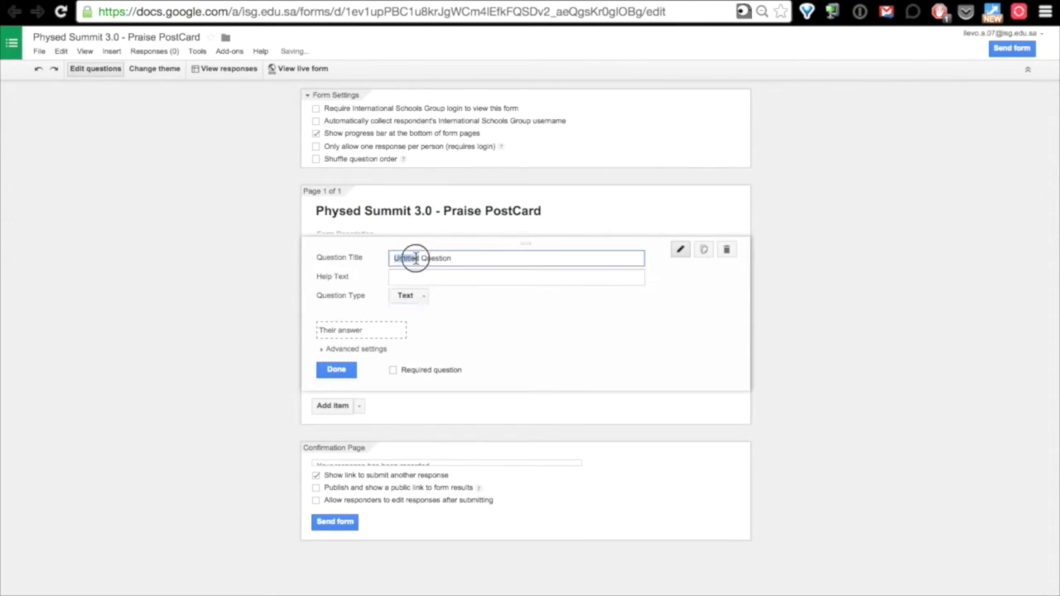
text(S)
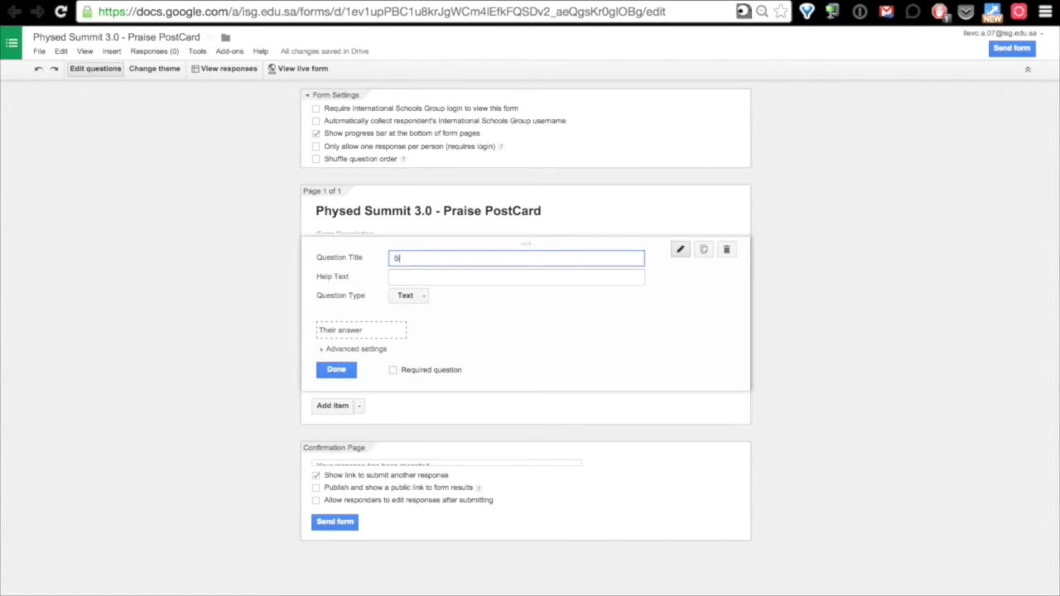
text(tudents Name)
click(394, 371)
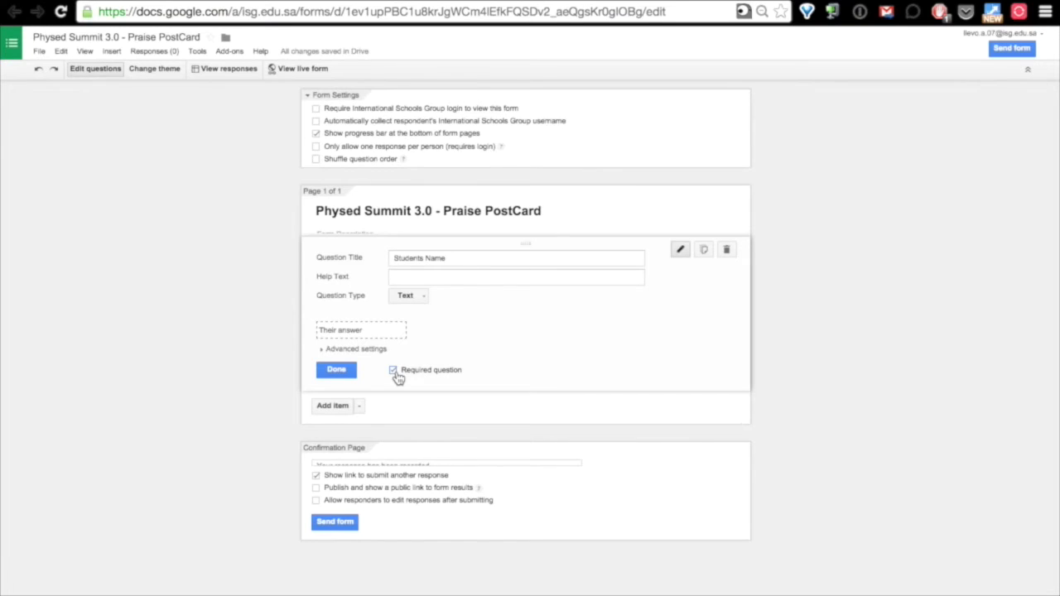
click(337, 351)
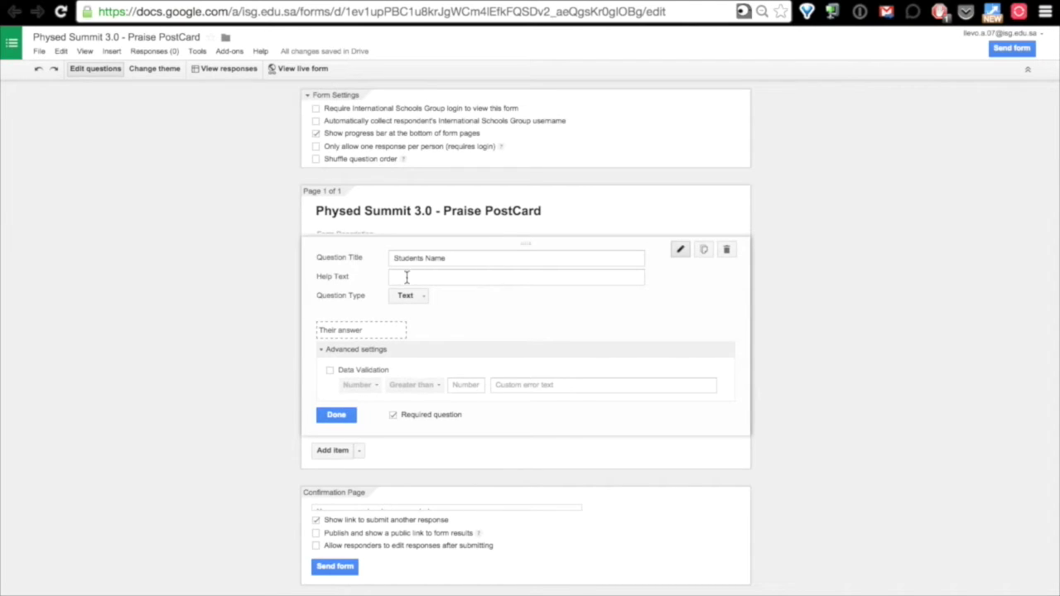
click(337, 415)
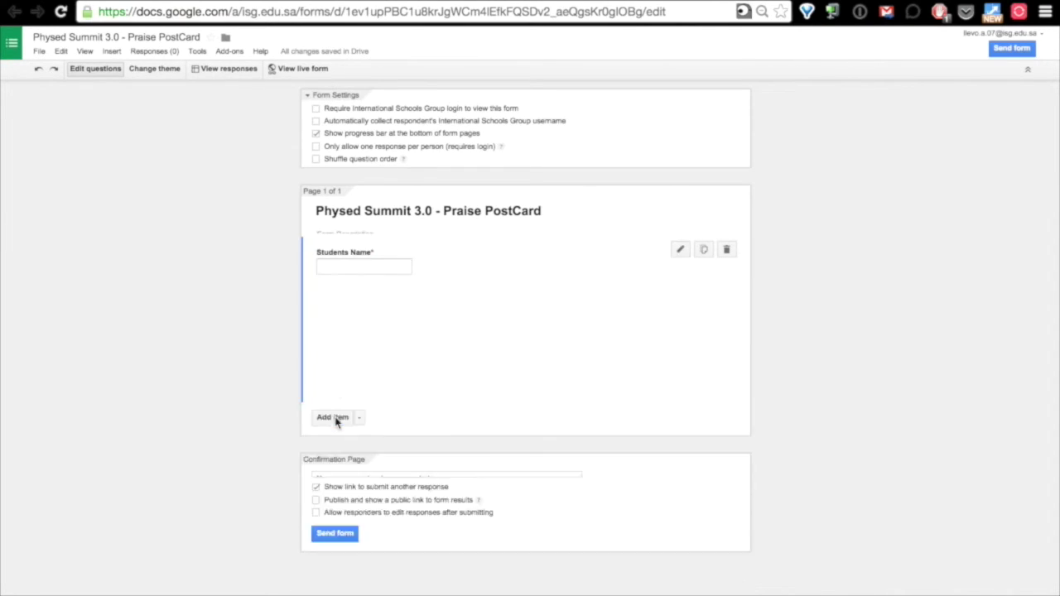
Add a 'Teachers Name' choose-from-a-list question with three teacher names as options.
click(359, 300)
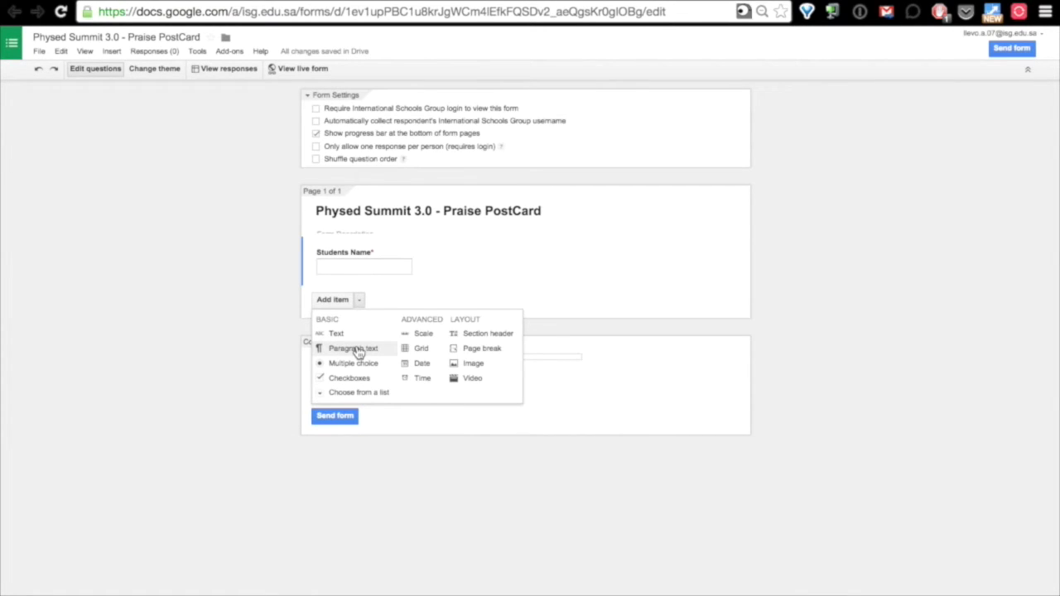
click(371, 400)
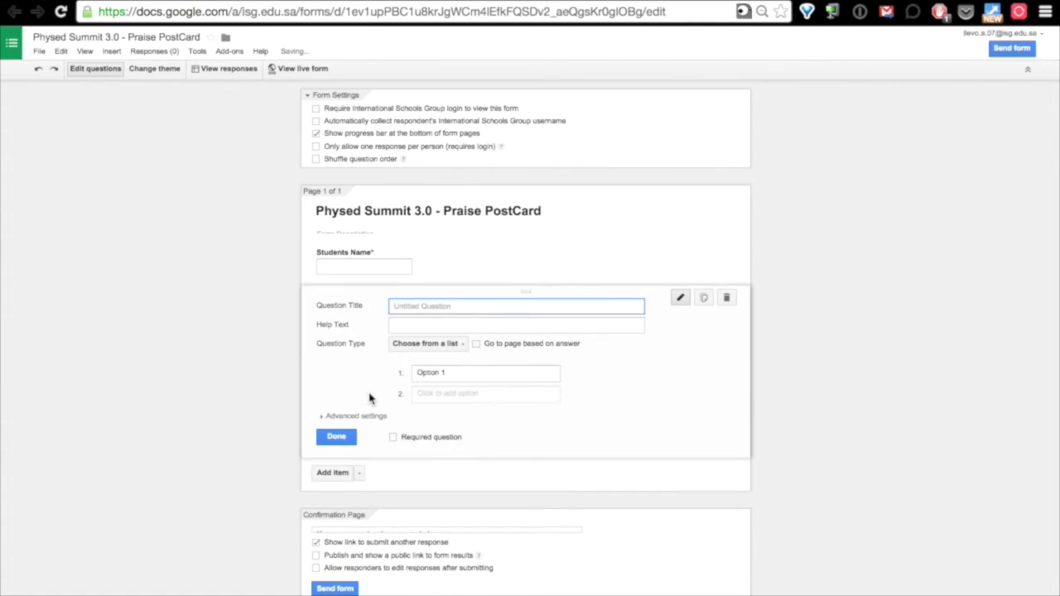
text(Teachers Name)
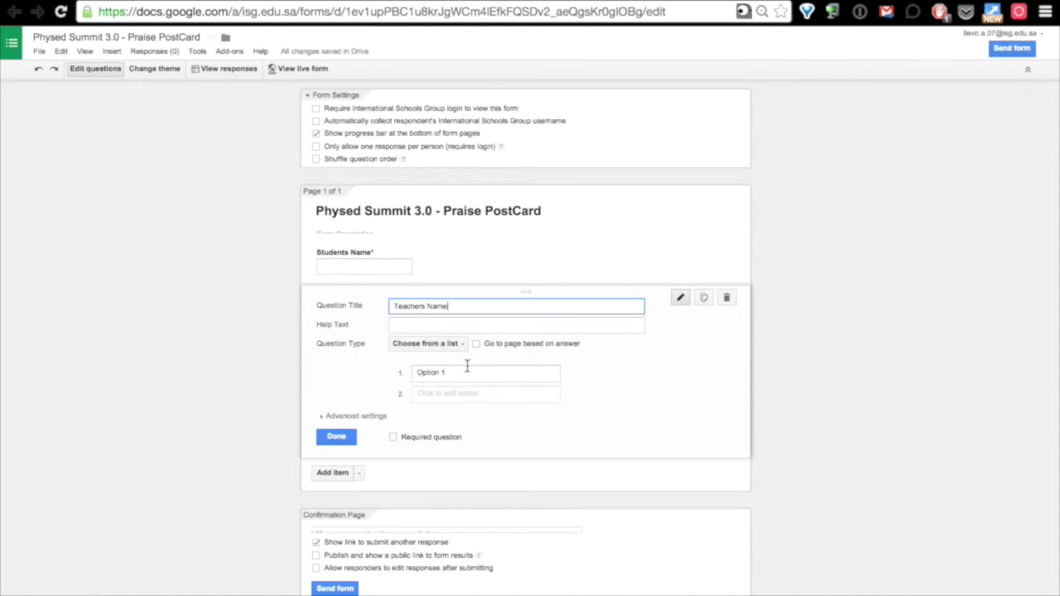
click(434, 373)
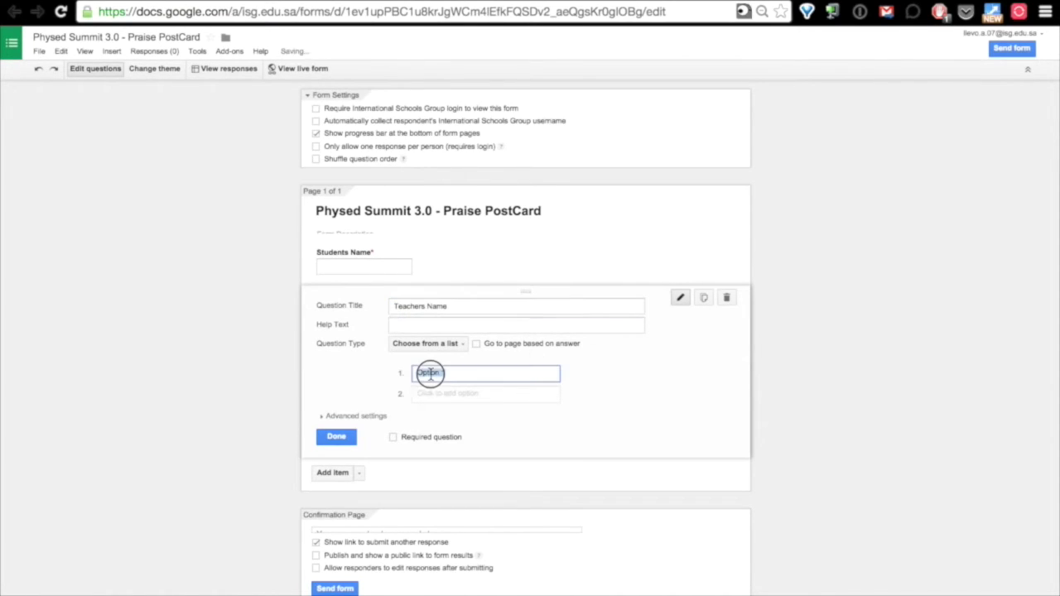
text(Mr Jones)
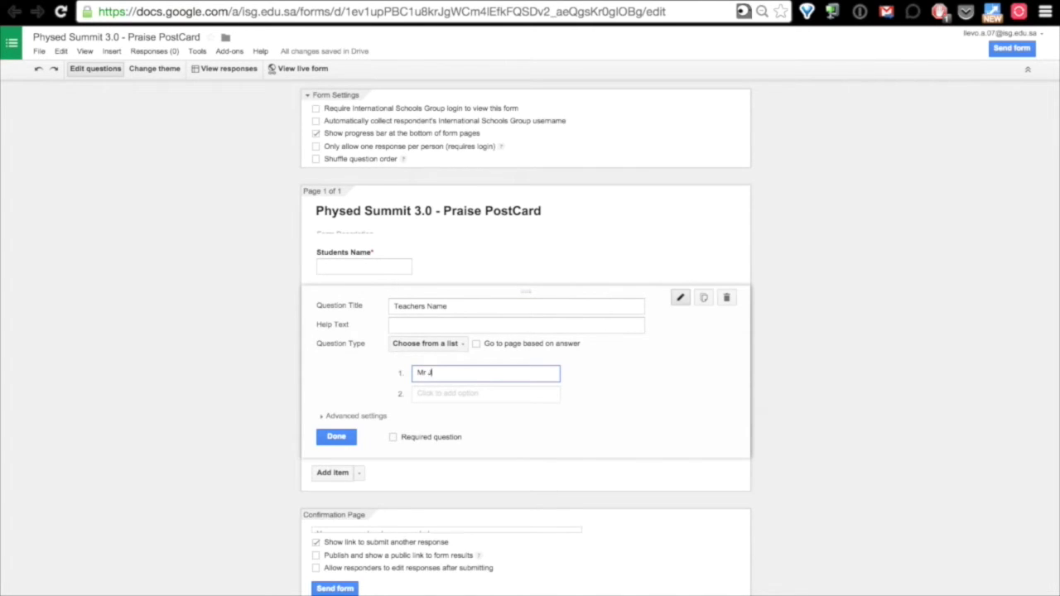
click(446, 396)
text(Ms )
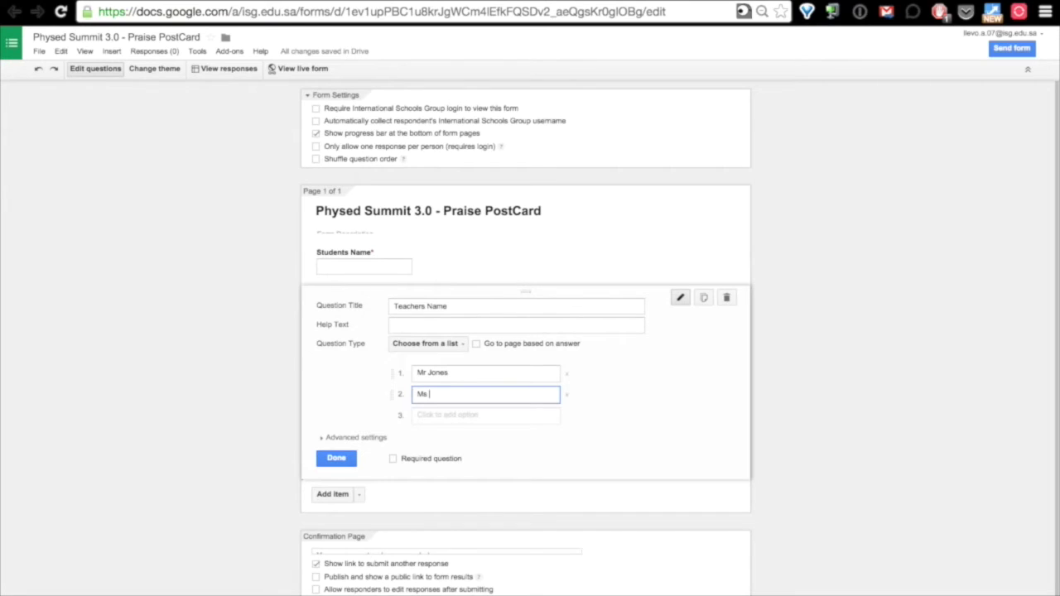
text(Jones)
click(438, 415)
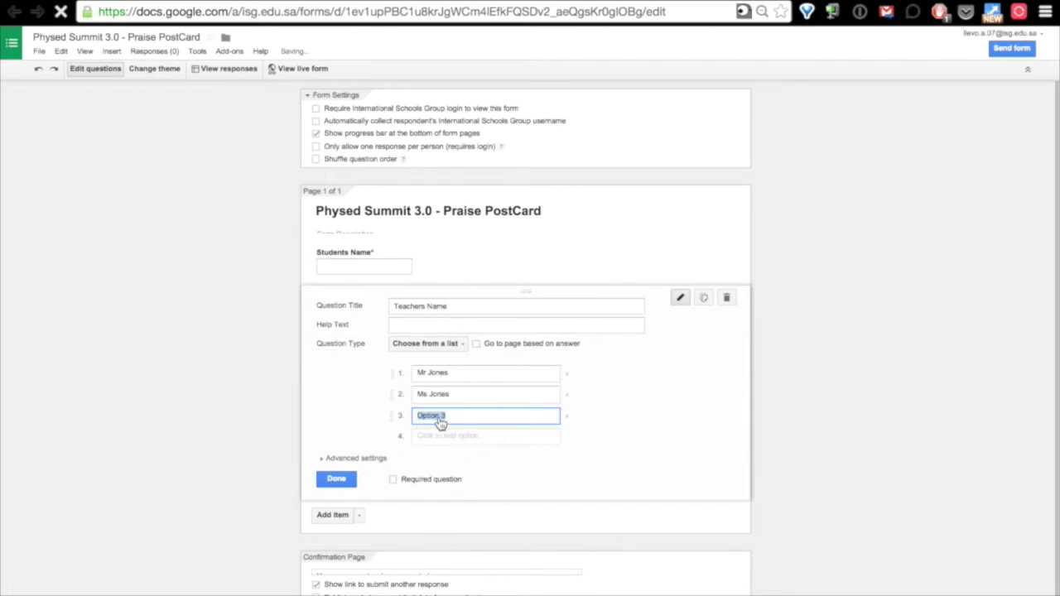
text(Mr )
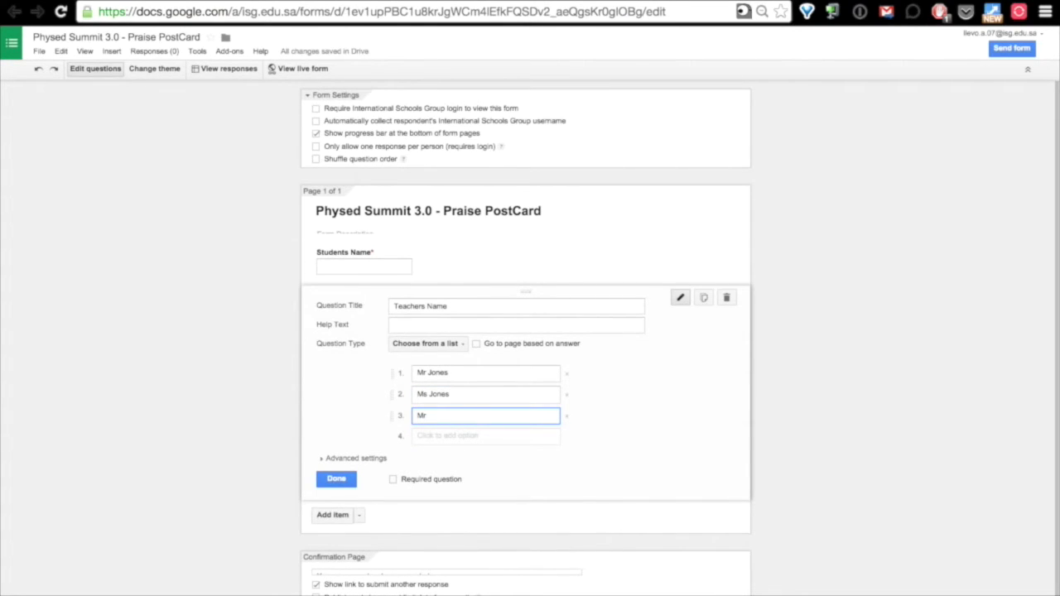
text(Bloggz)
click(338, 480)
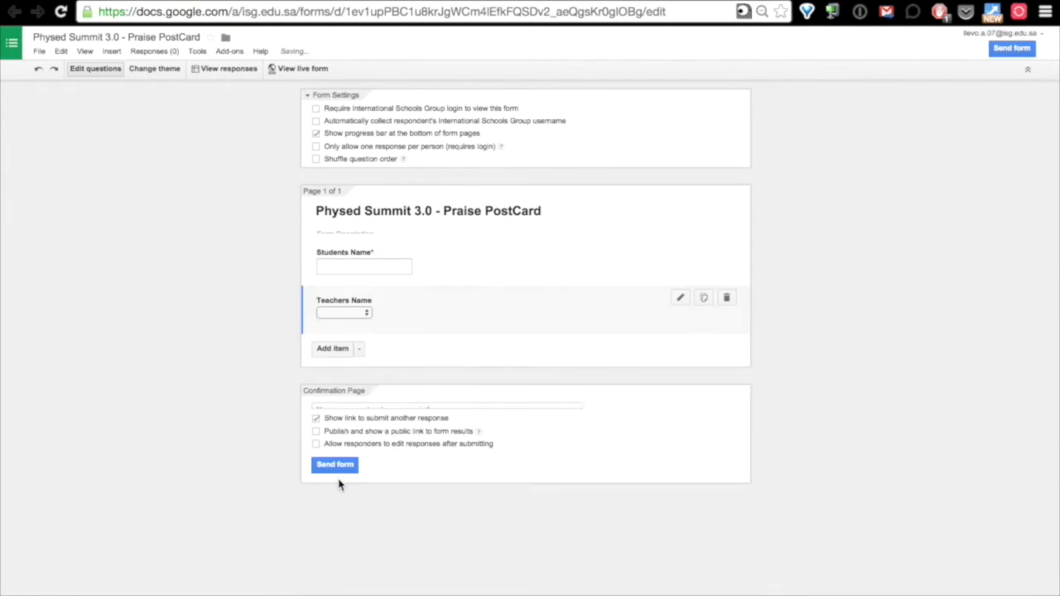
click(359, 347)
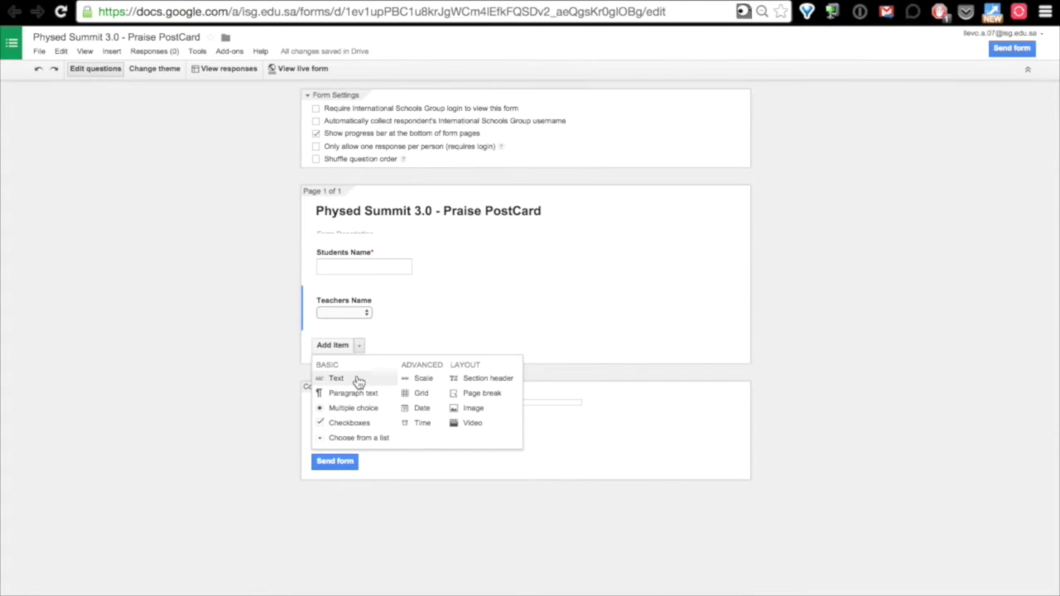
Add a required Text question titled 'Students Email' as the third item.
click(357, 380)
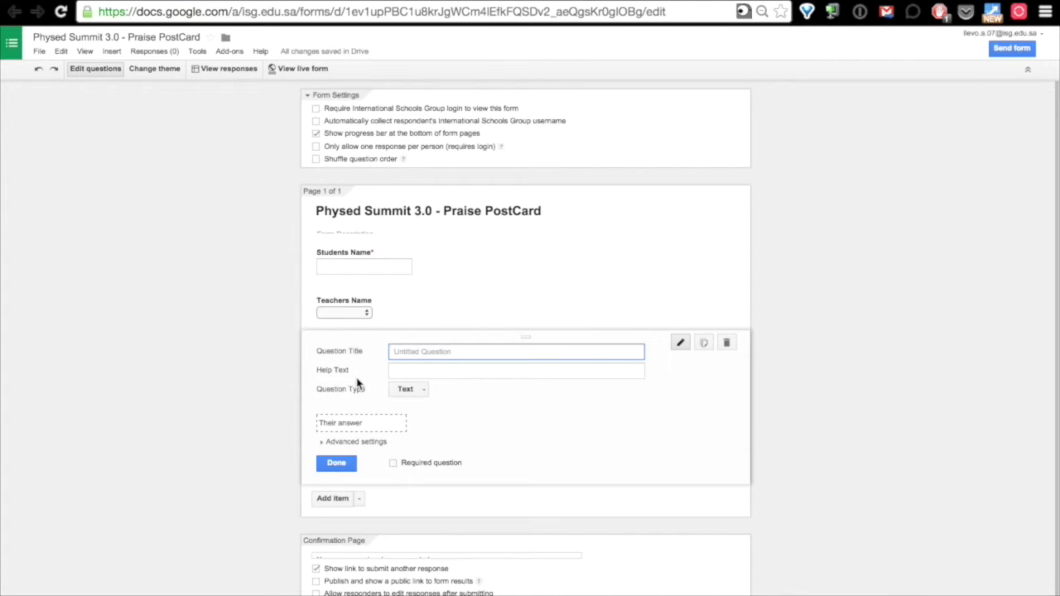
text(Students Email)
click(395, 467)
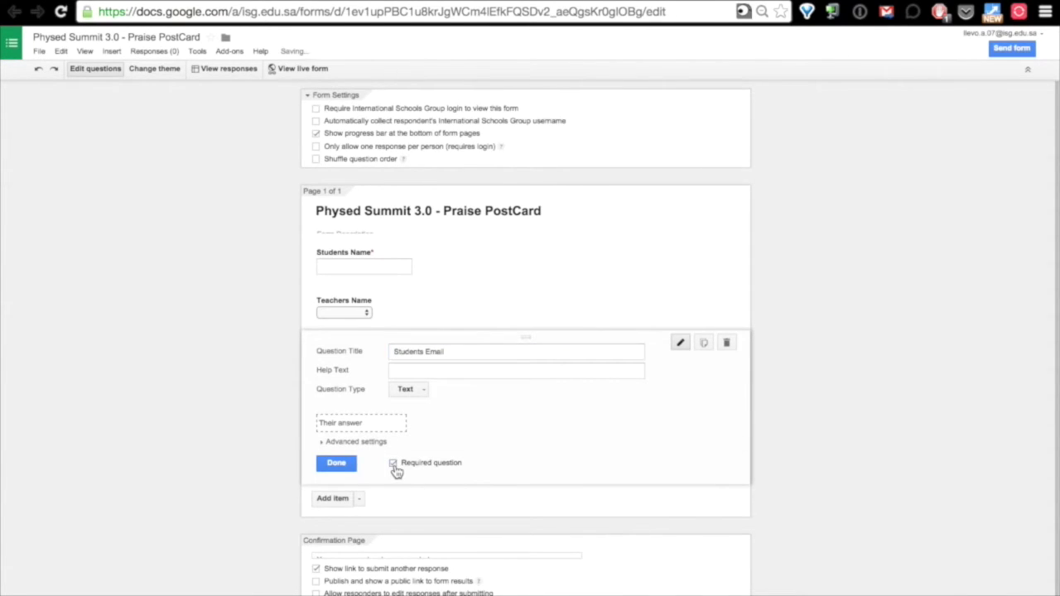
click(344, 467)
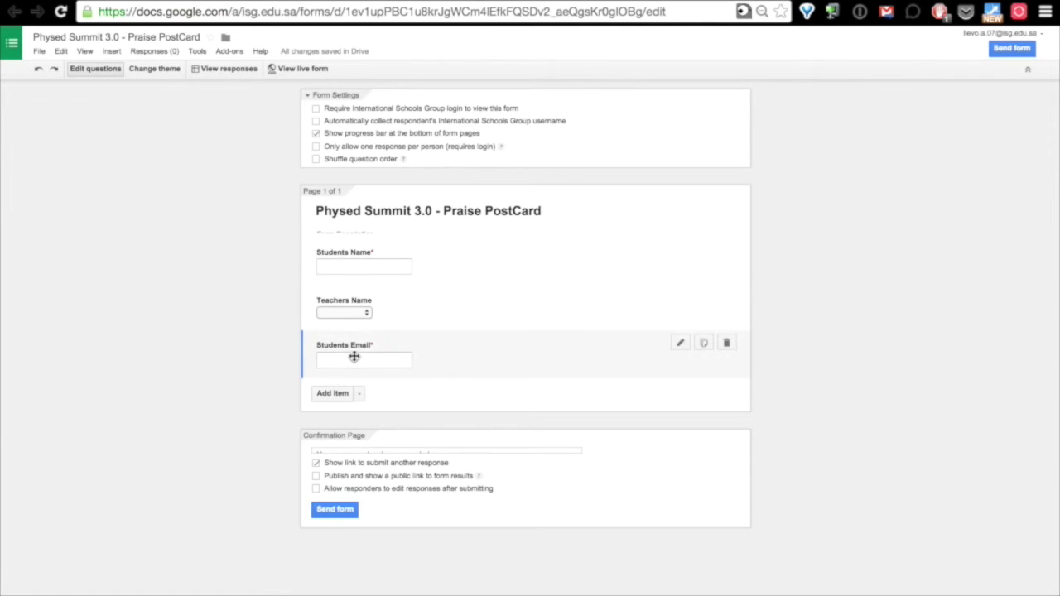
Change the confirmation message to 'Thank you for submitting' and preview the live form.
click(382, 450)
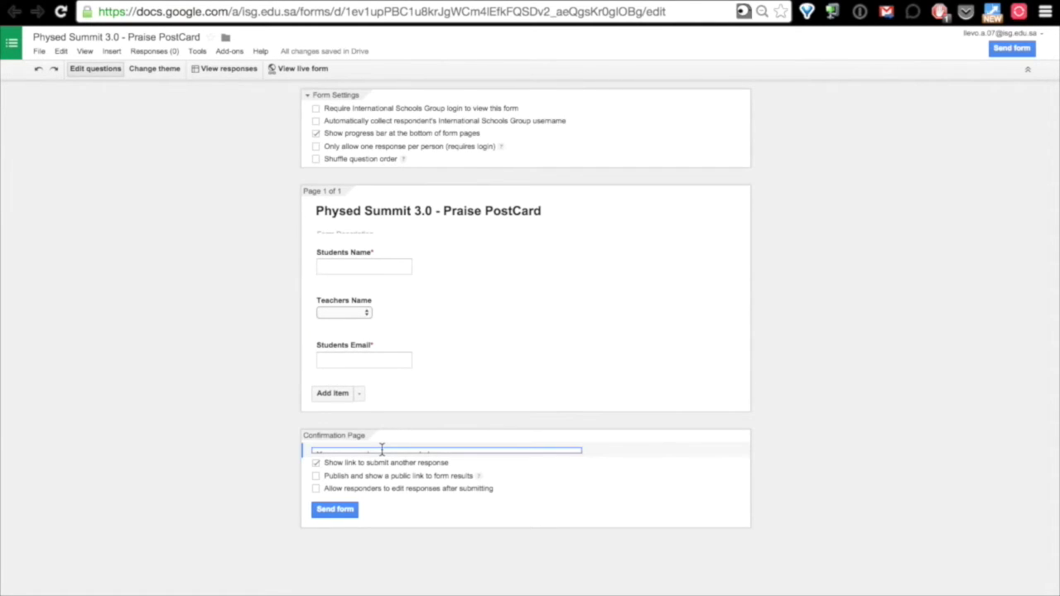
key(ctrl+plus)
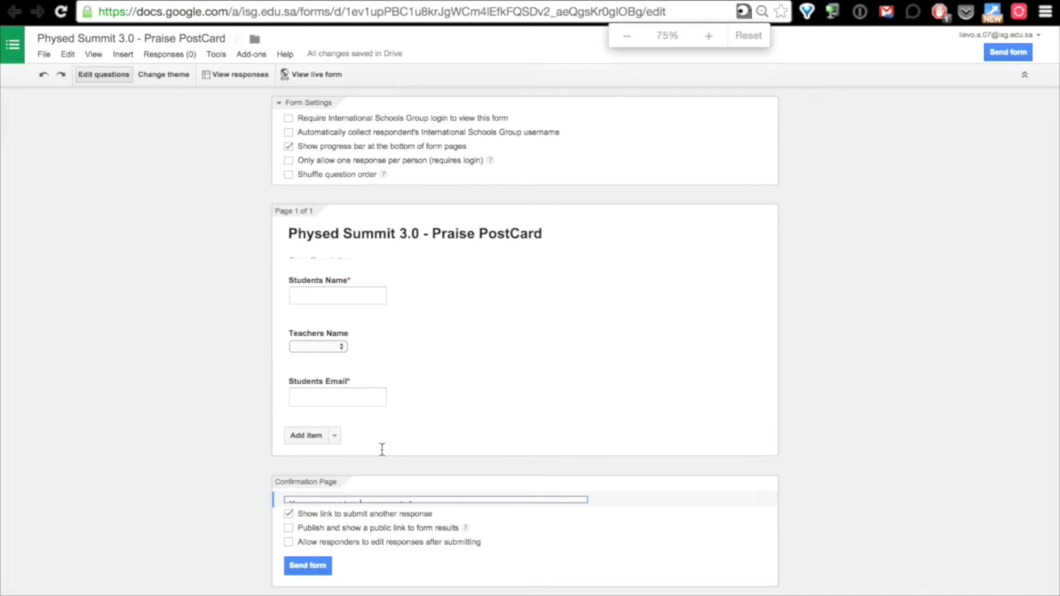
key(ctrl+plus)
key(ctrl+plus)
scroll(382, 452, down, 2)
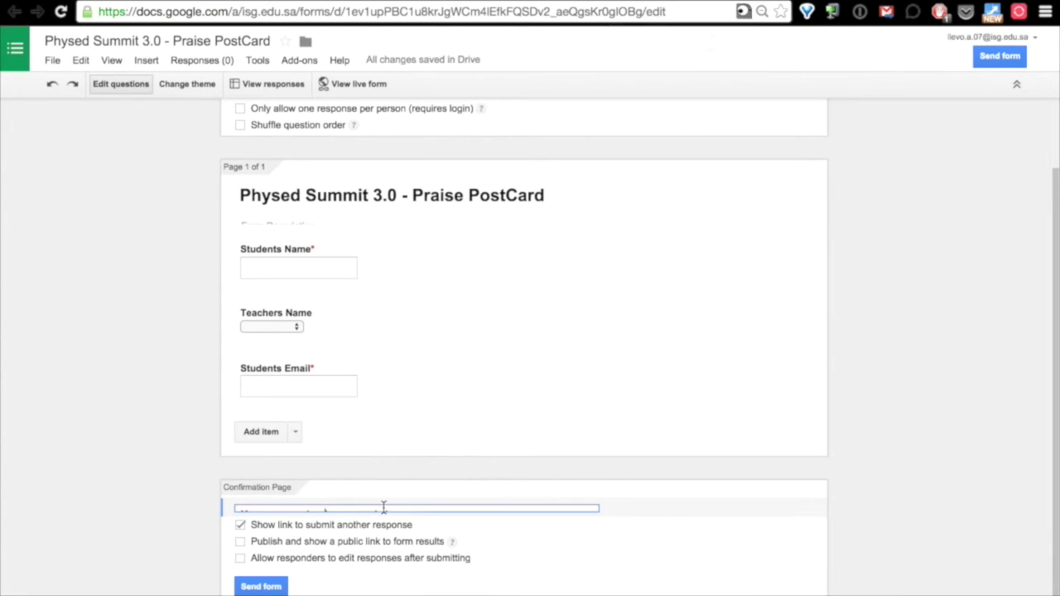
triple_click(383, 508)
text(Thank you for submitting)
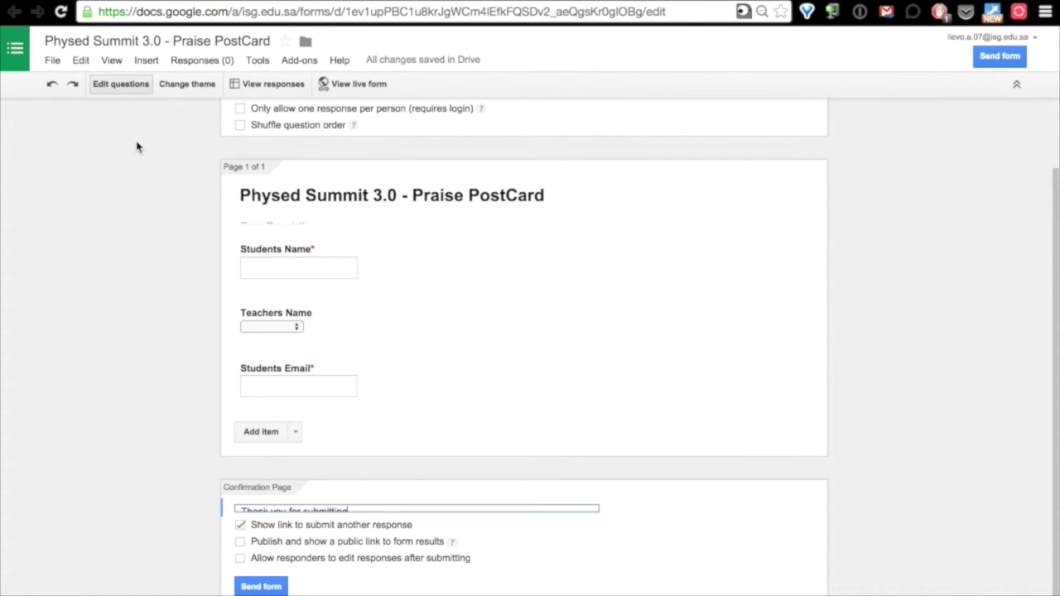
click(357, 91)
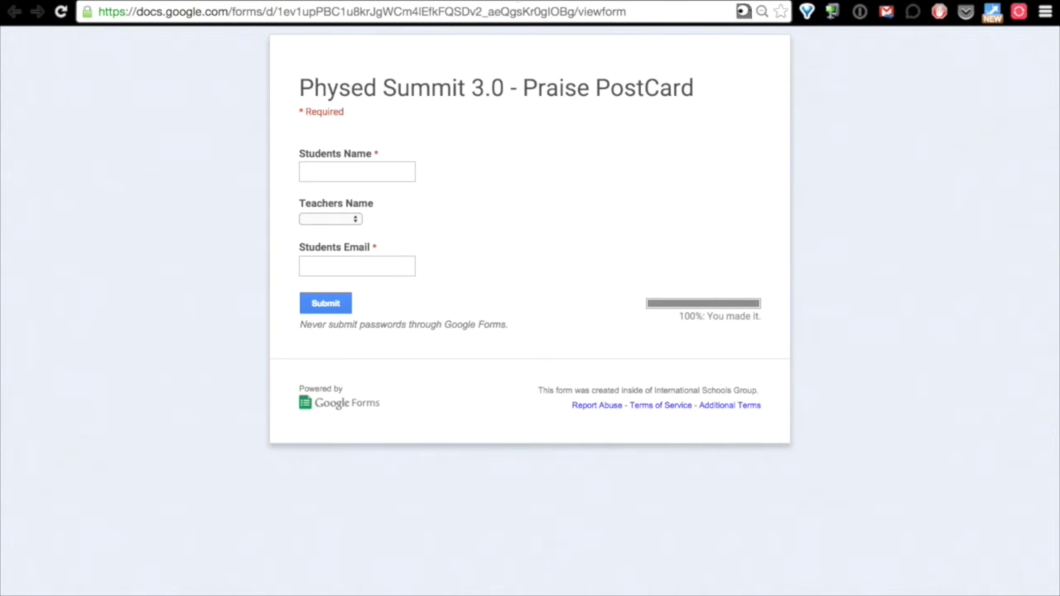
key(alt+Left)
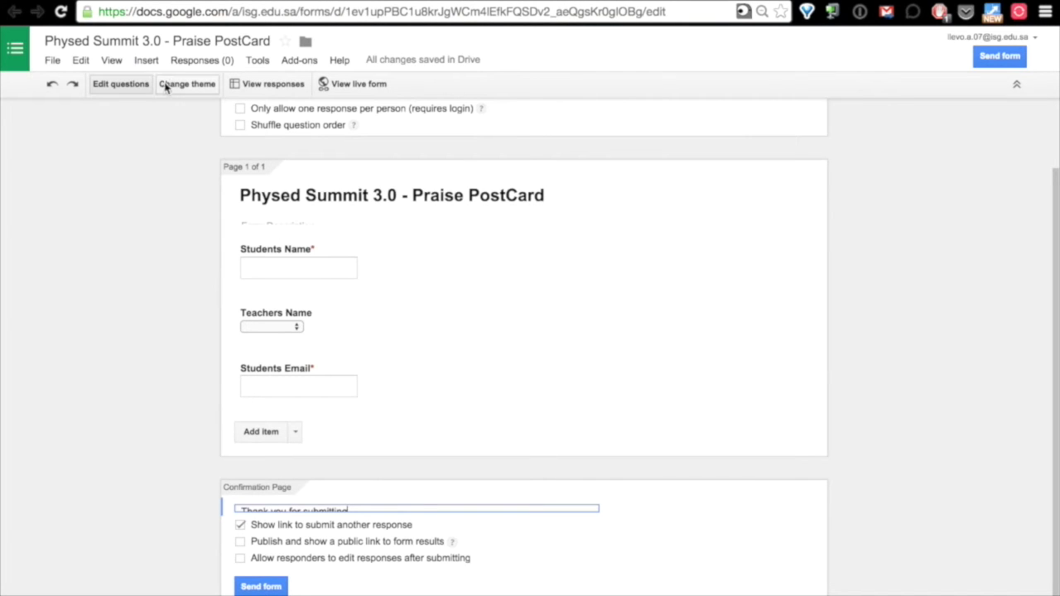
Apply the Watercolors theme to the form and bring up its Customize options.
click(182, 89)
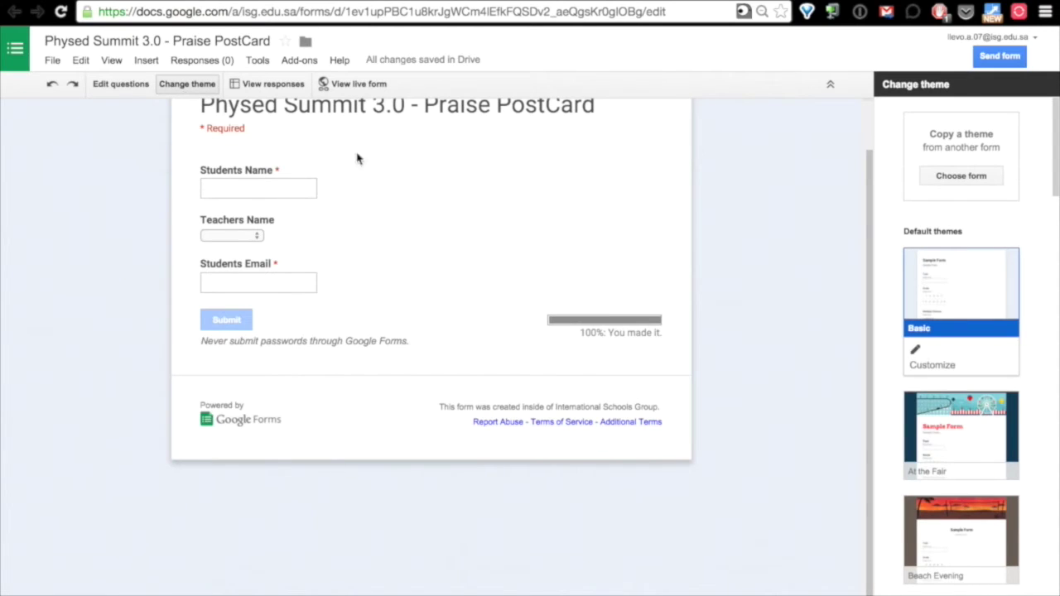
scroll(992, 430, down, 13)
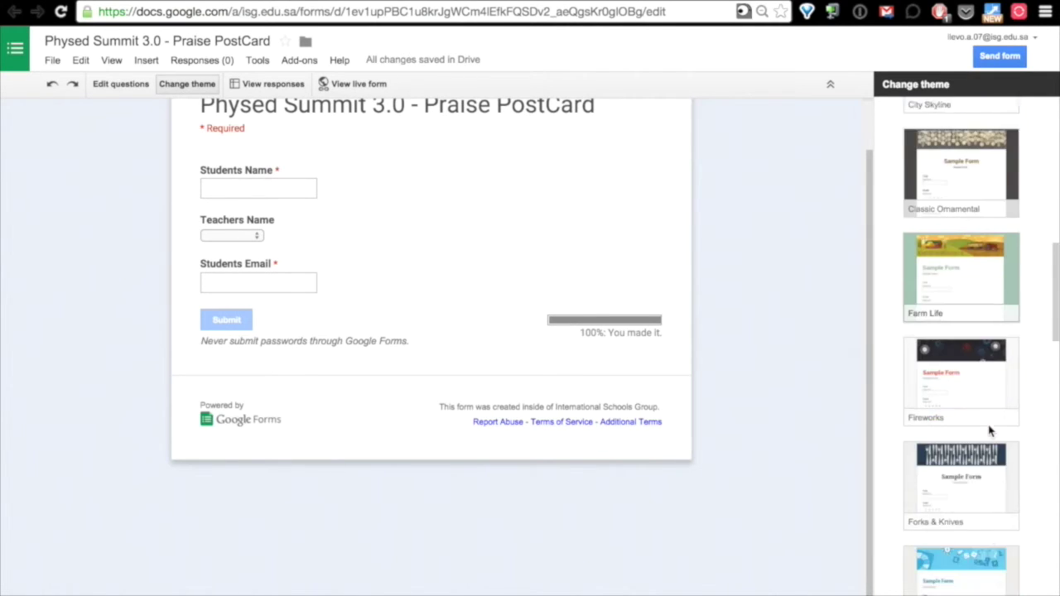
scroll(992, 430, down, 15)
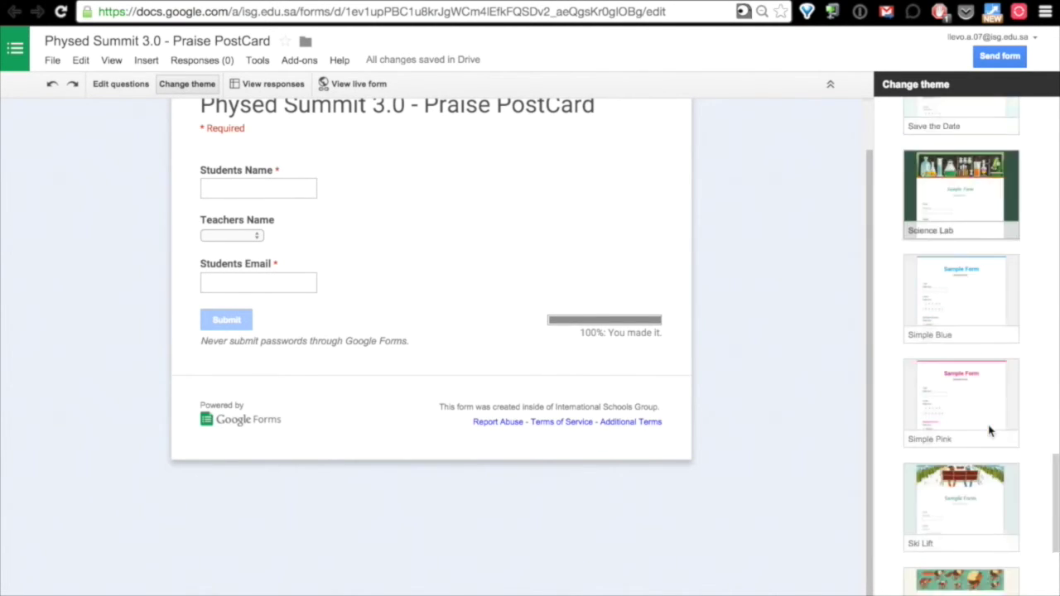
scroll(992, 430, down, 1)
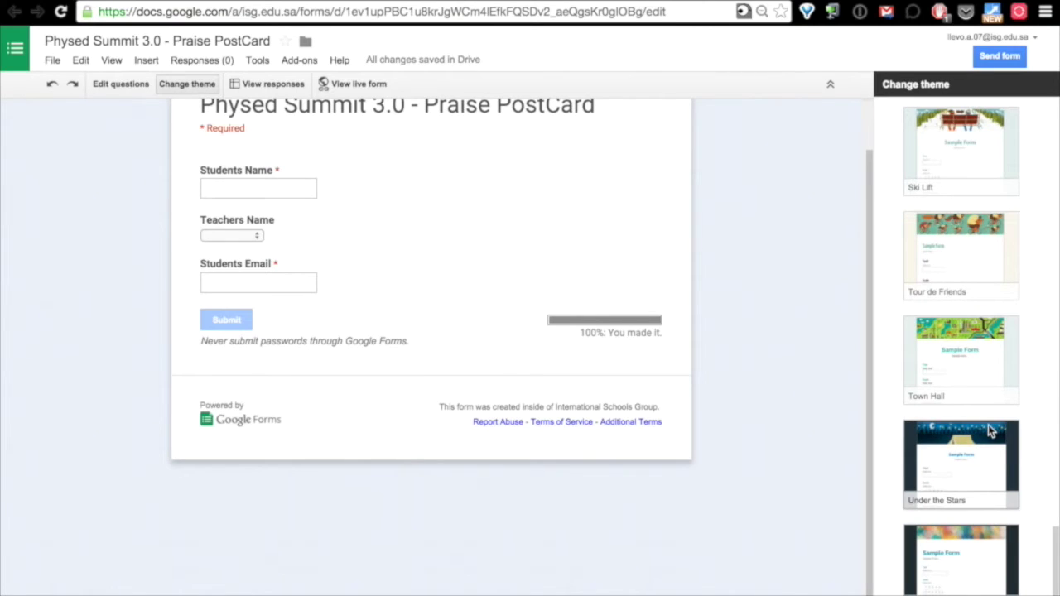
click(947, 561)
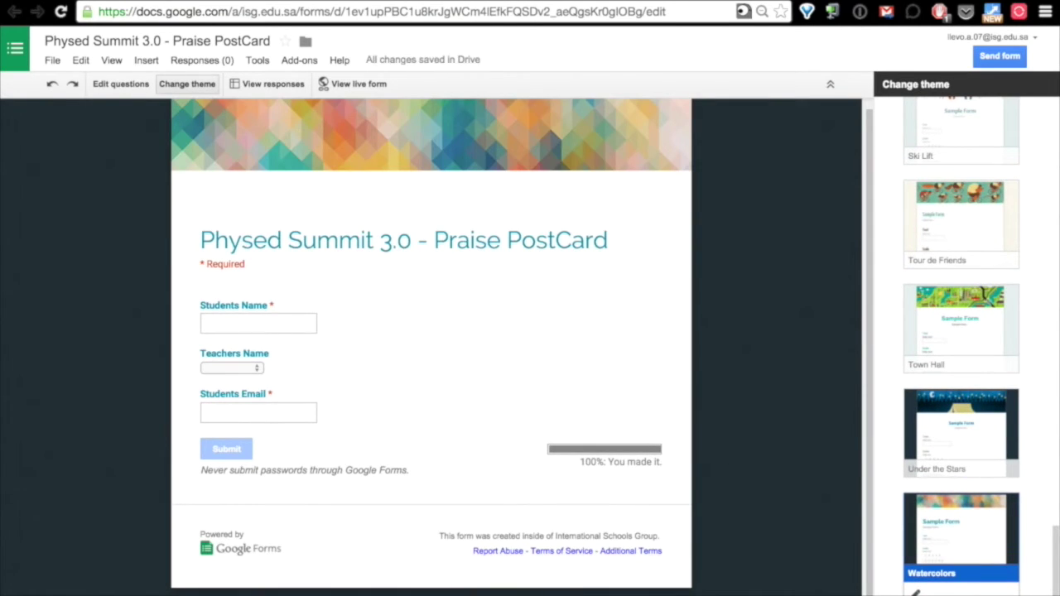
click(919, 591)
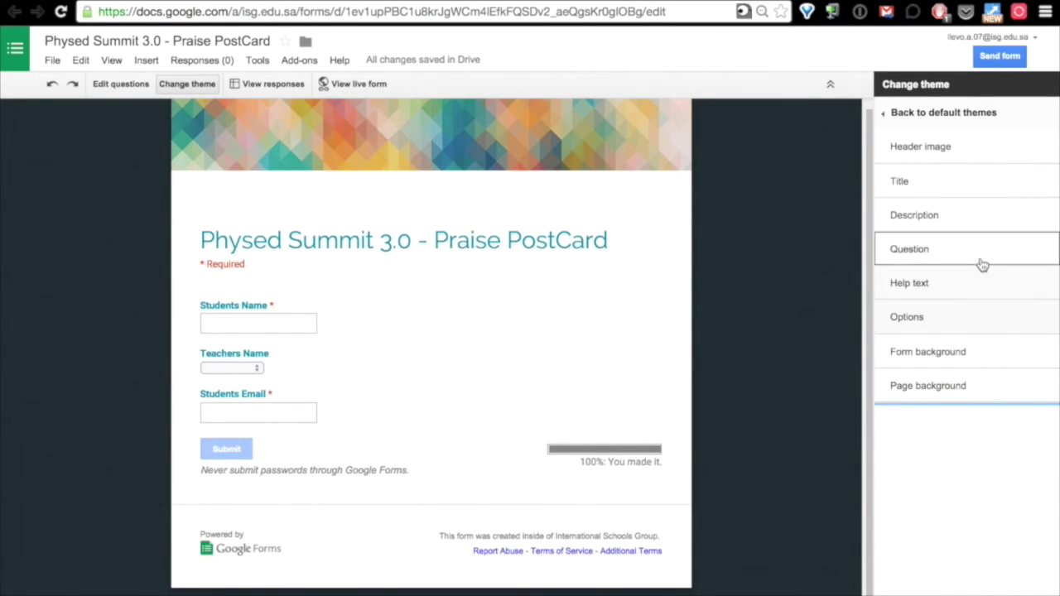
Upload Great_Job_Large.jpg from the Desktop as the form's header image.
click(923, 149)
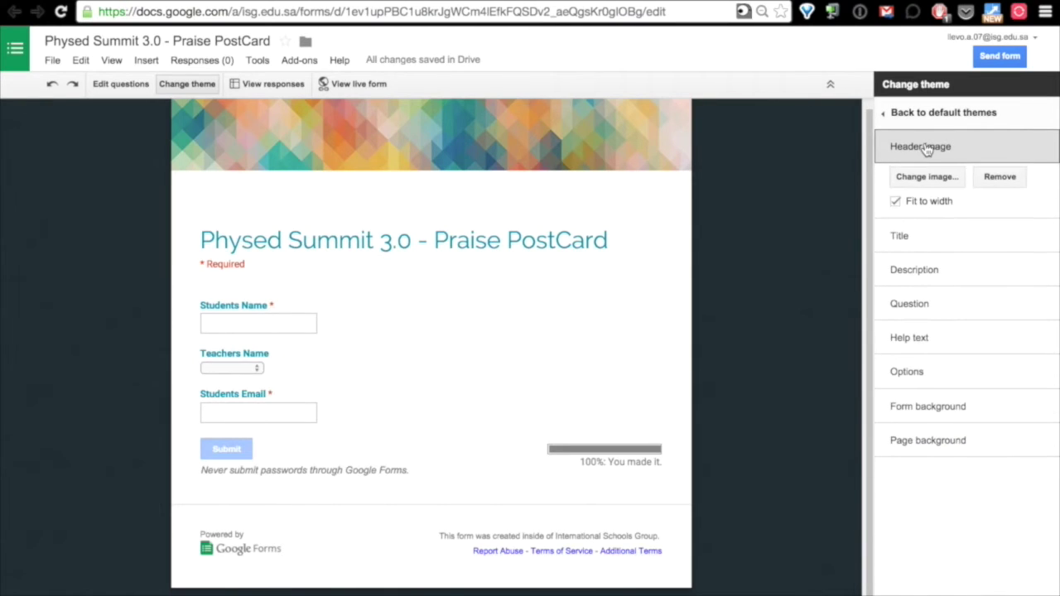
click(924, 178)
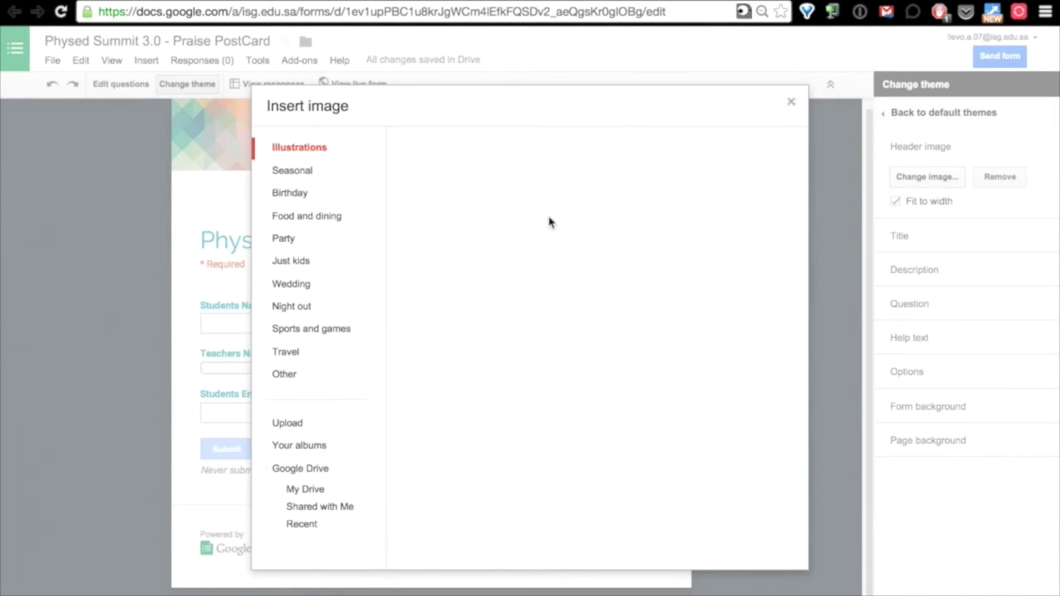
click(297, 424)
click(601, 346)
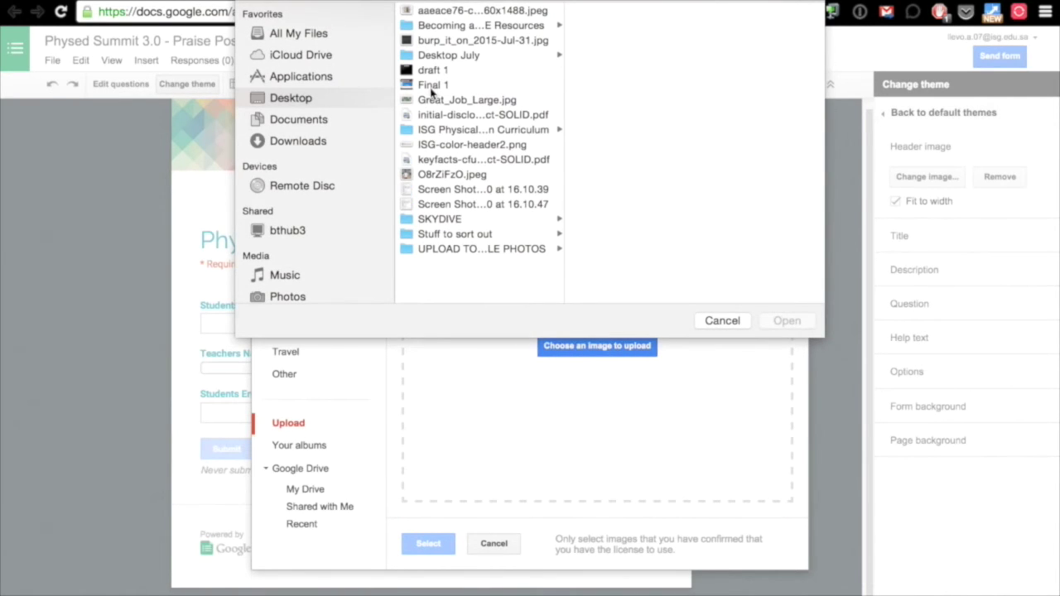
click(432, 101)
click(786, 320)
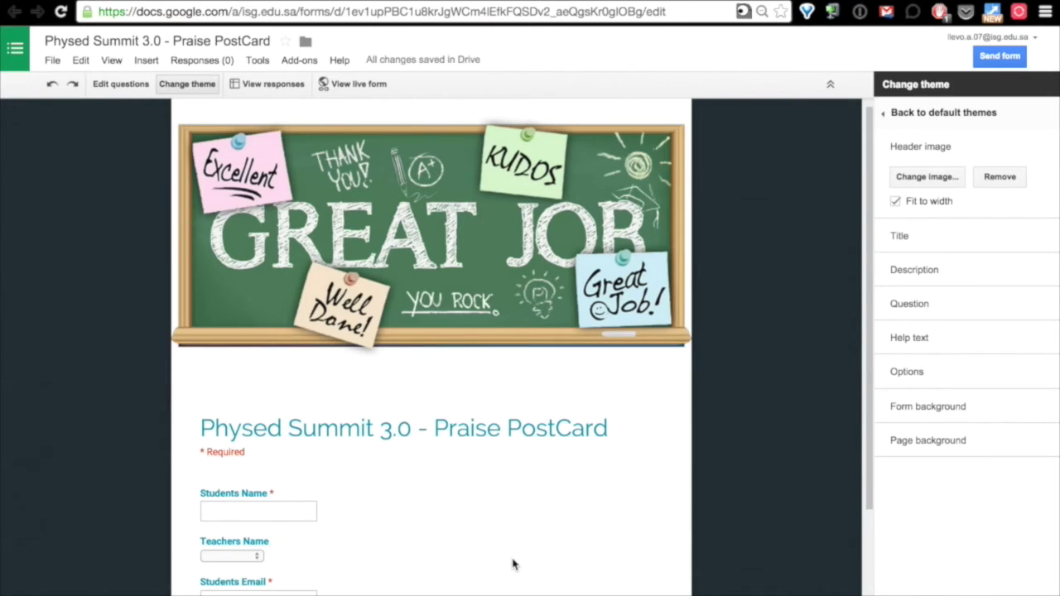
scroll(513, 565, down, 4)
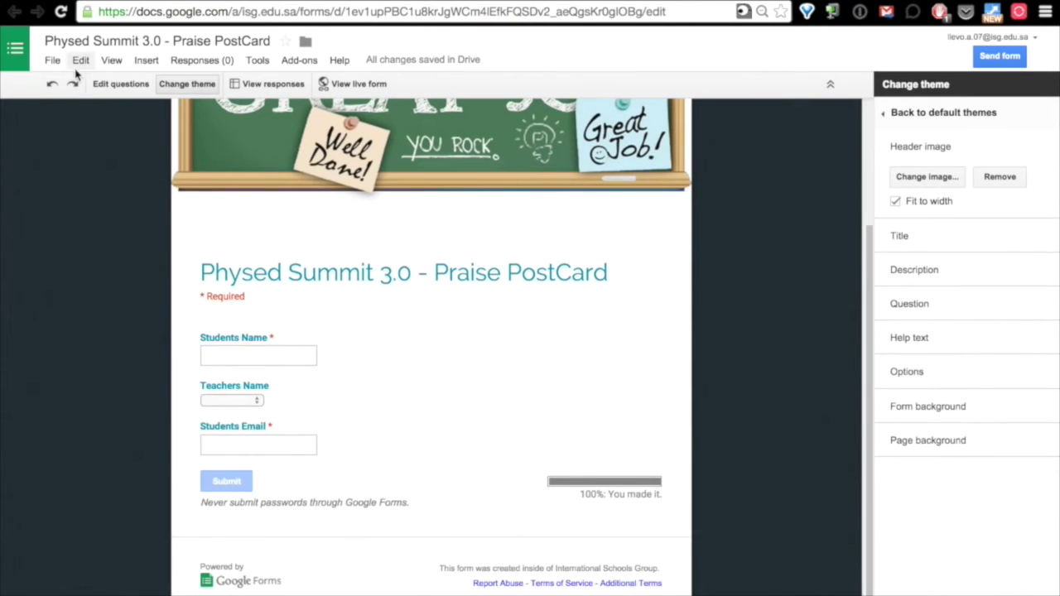
Preview the live form to check the GREAT JOB chalkboard header above the questions.
click(107, 84)
click(349, 86)
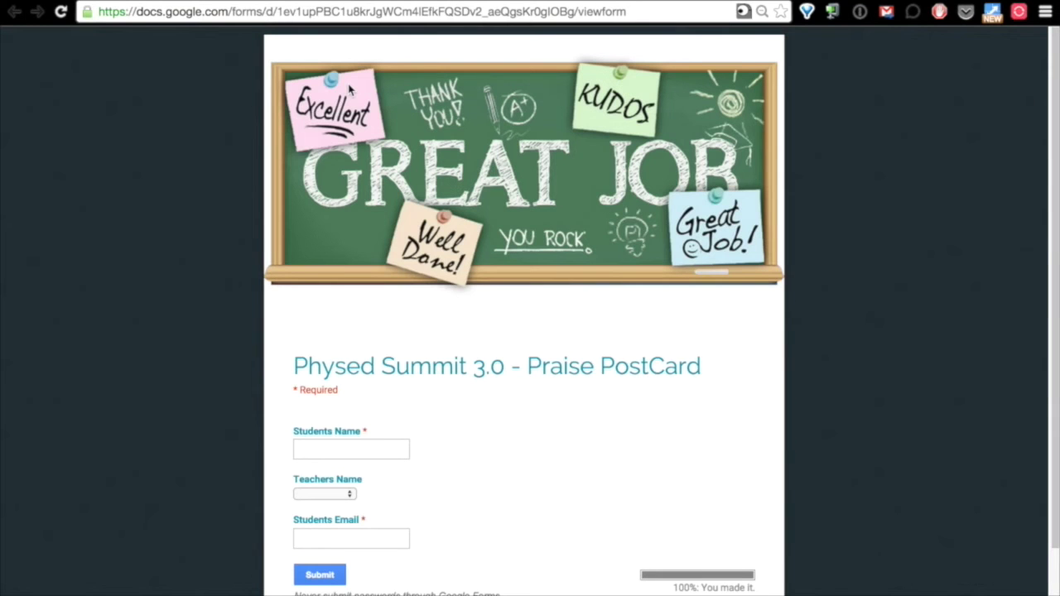
scroll(600, 431, down, 3)
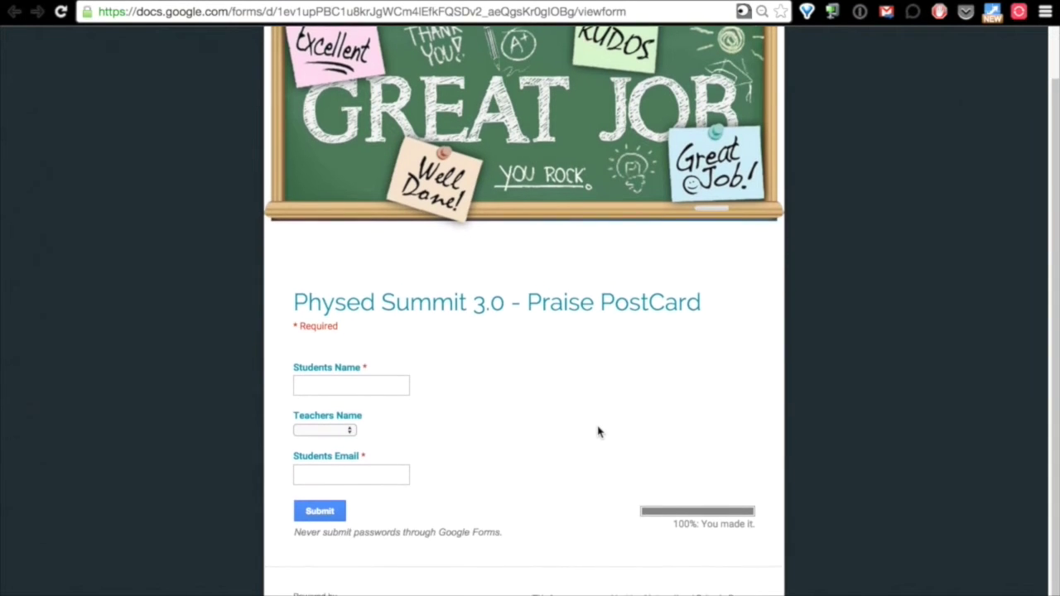
scroll(600, 432, up, 3)
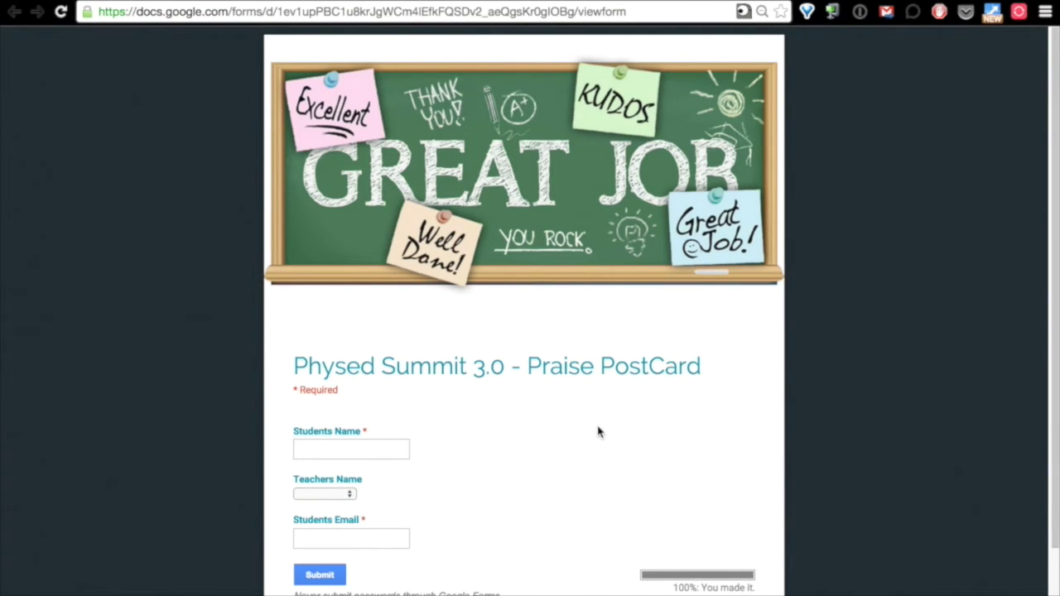
key(ctrl+Tab)
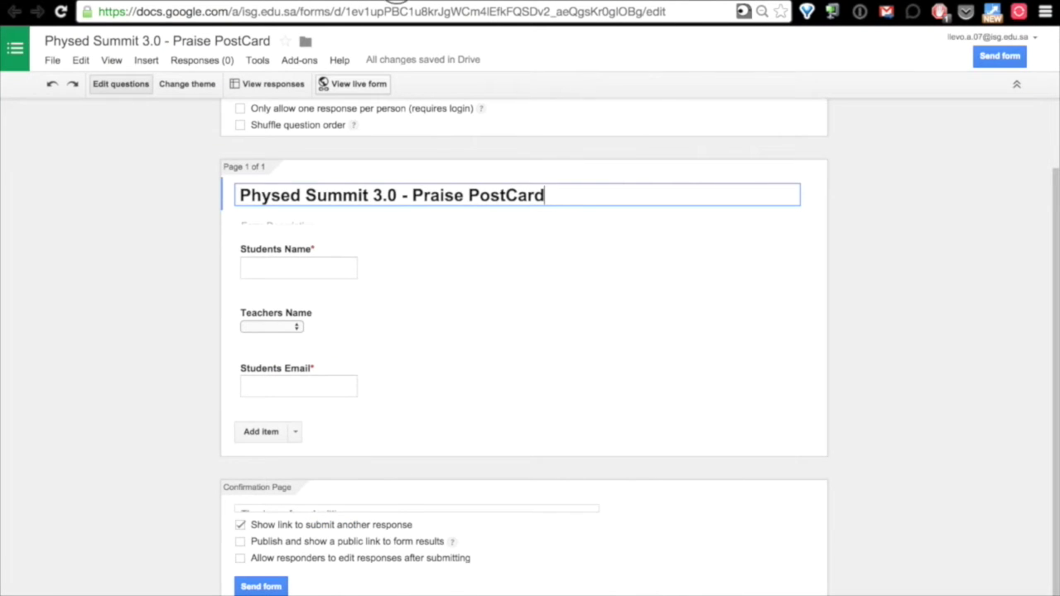
key(ctrl+Tab)
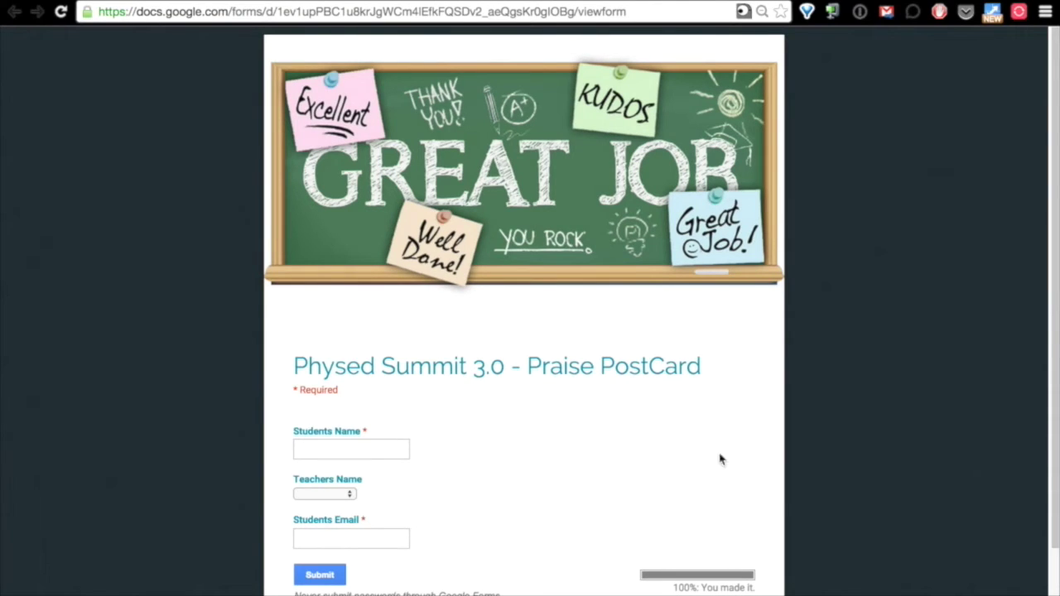
Submit a test response with a student name, the first listed teacher and a student email.
click(304, 447)
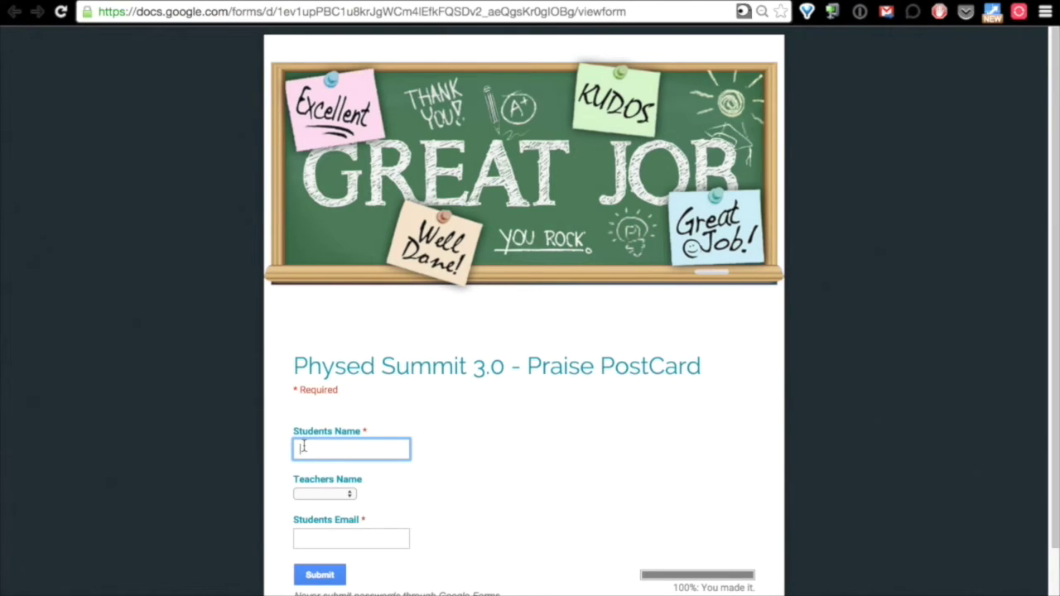
text(Seam)
click(327, 495)
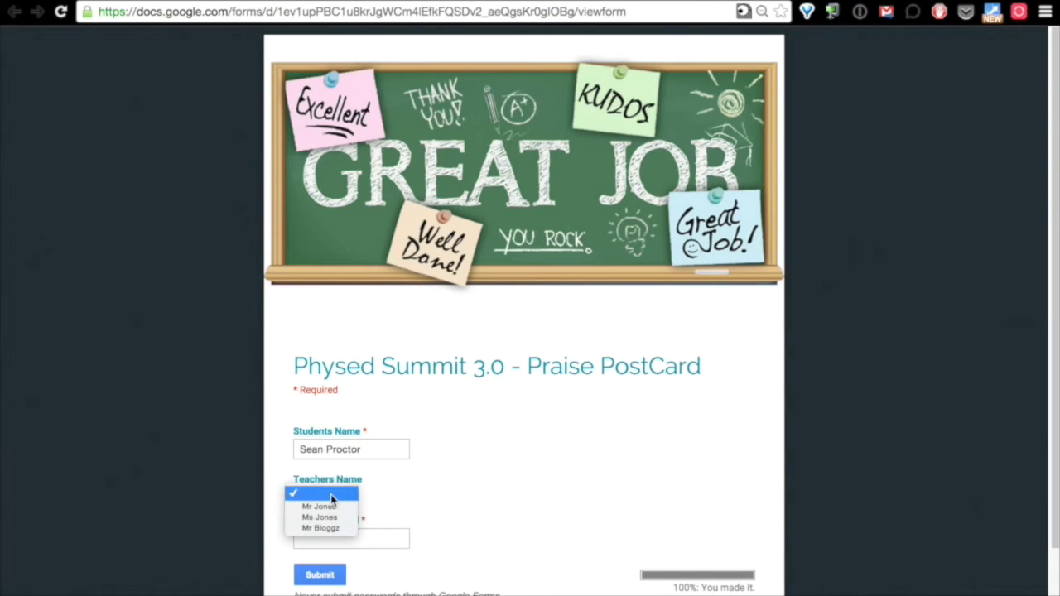
click(349, 509)
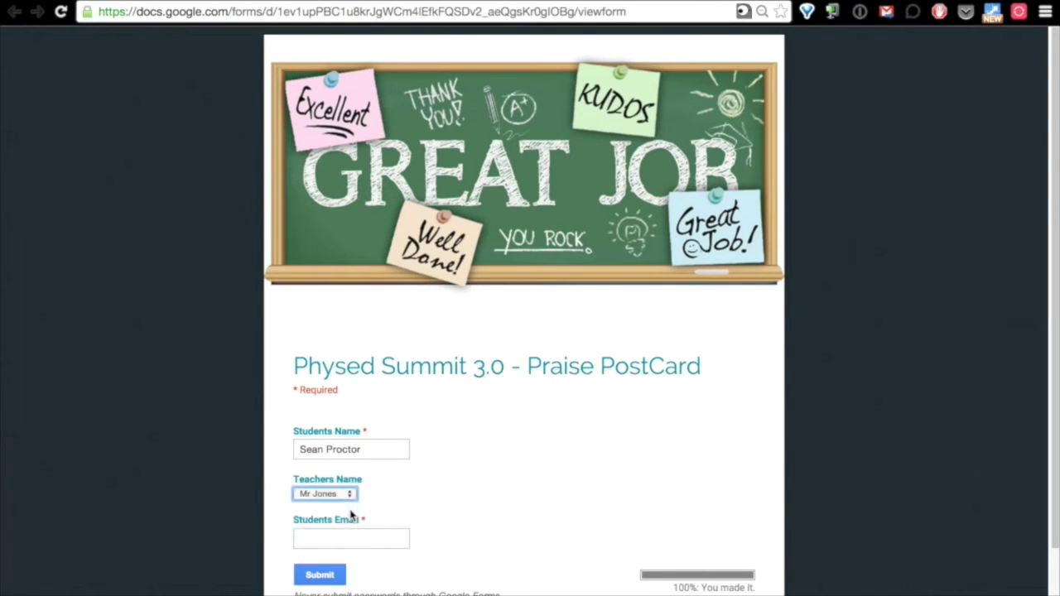
click(348, 538)
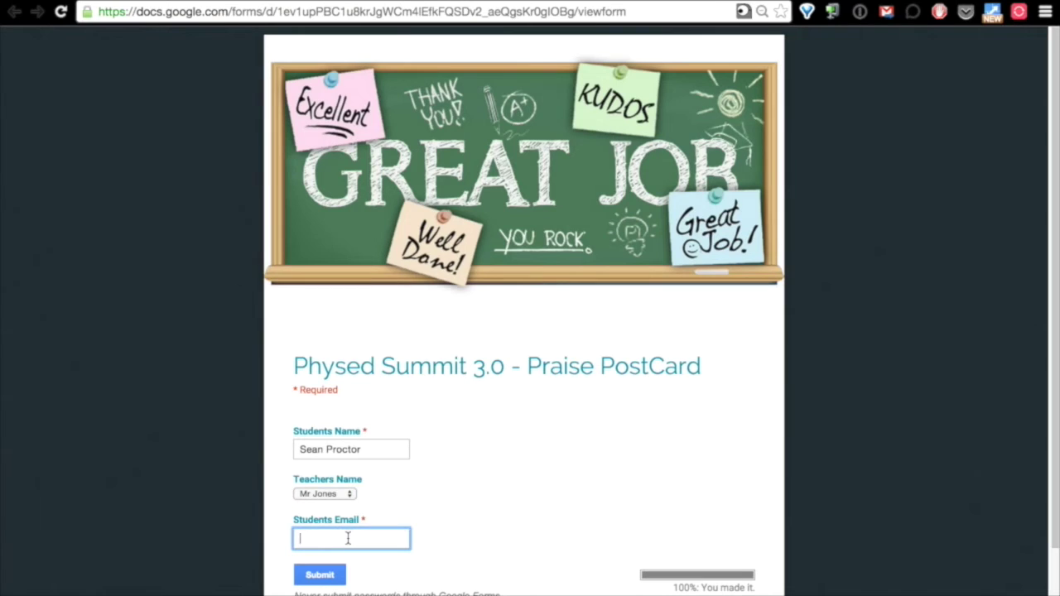
click(322, 575)
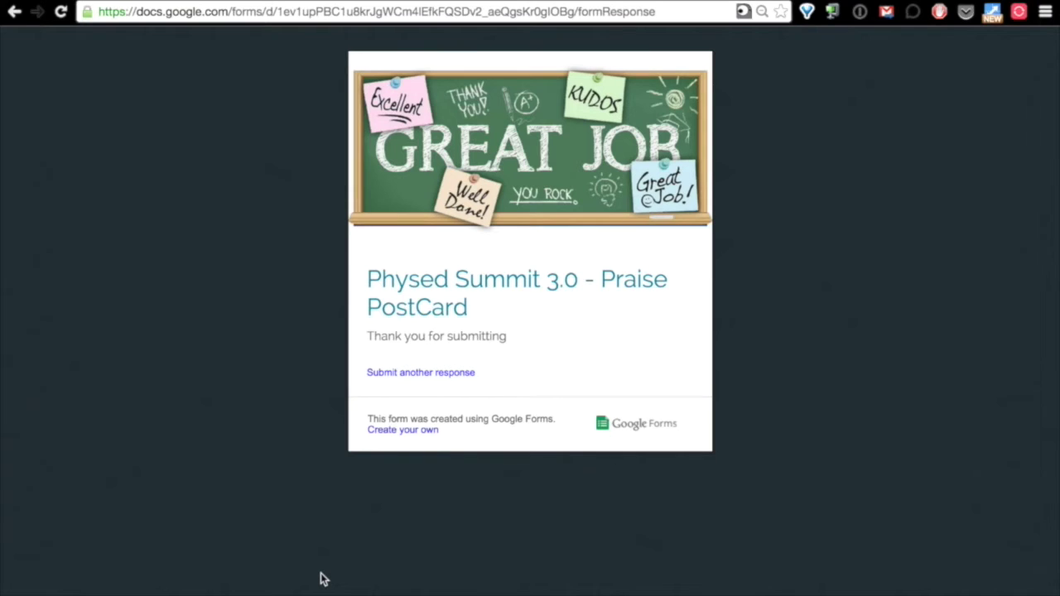
click(394, 377)
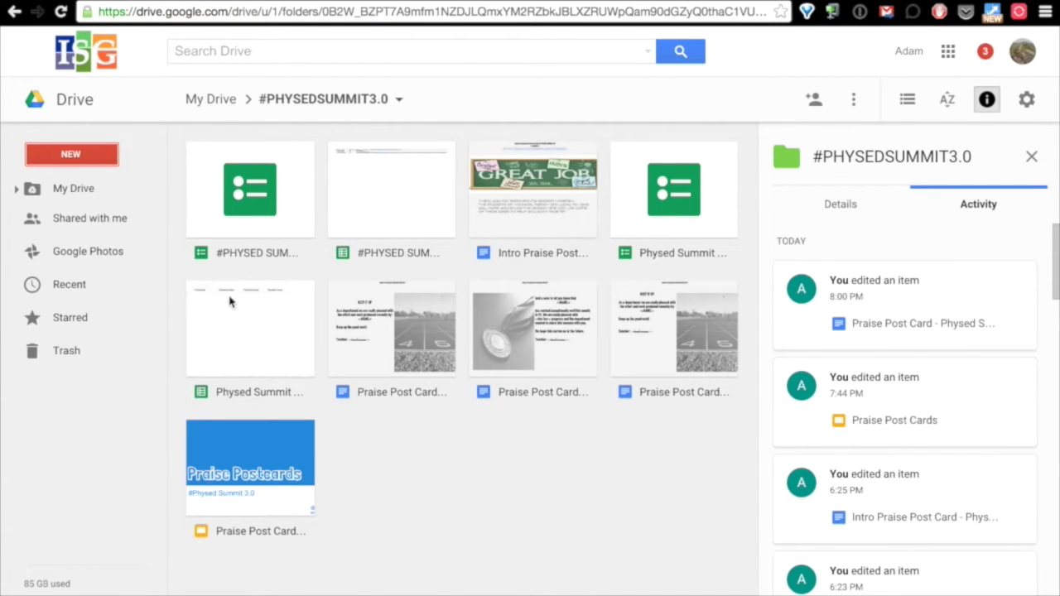
Open the Physed Summit 3.0 - Praise PostCard (Responses) spreadsheet from Drive.
click(230, 339)
double_click(230, 339)
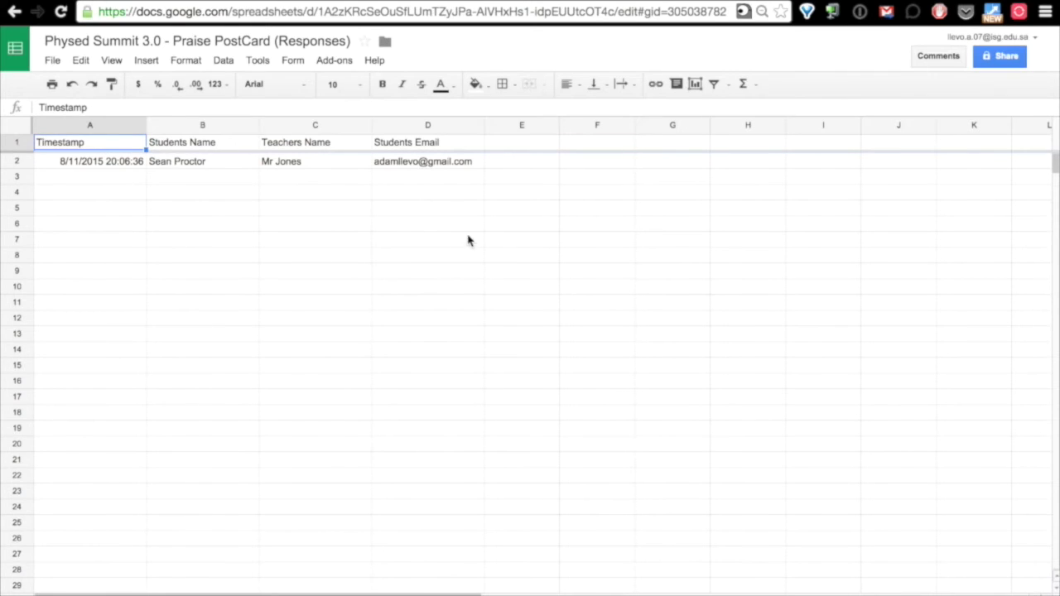
click(324, 64)
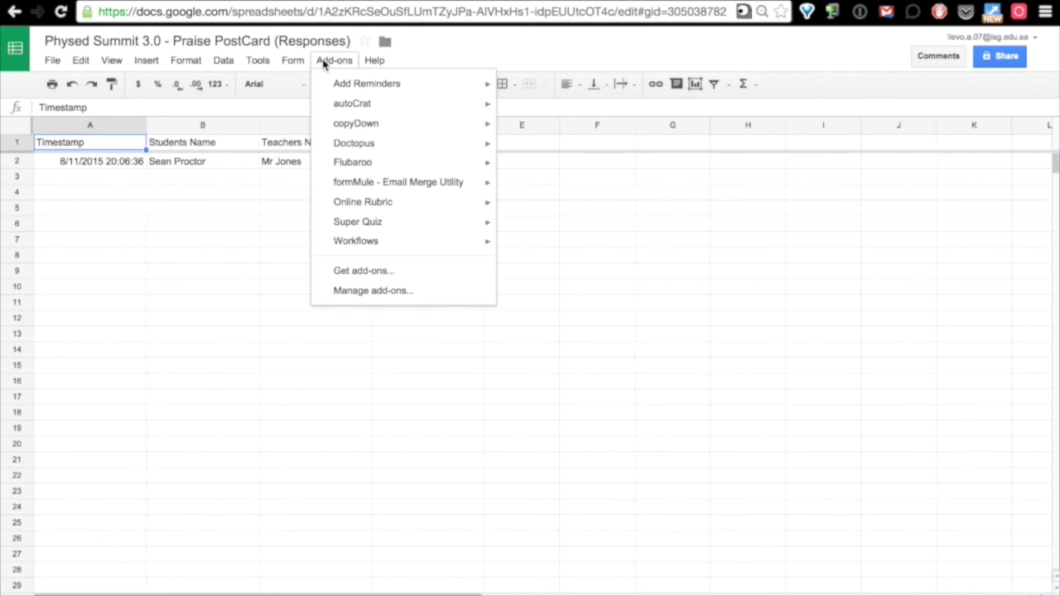
Search the add-on store for autocrat, then launch autoCrat from the Add-ons menu.
click(401, 277)
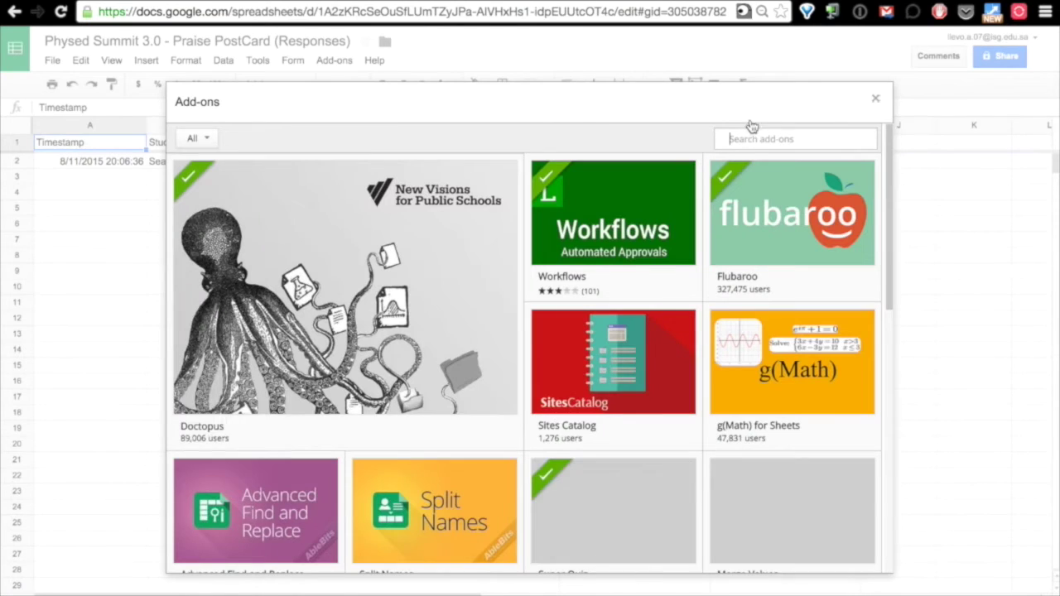
text(autocra)
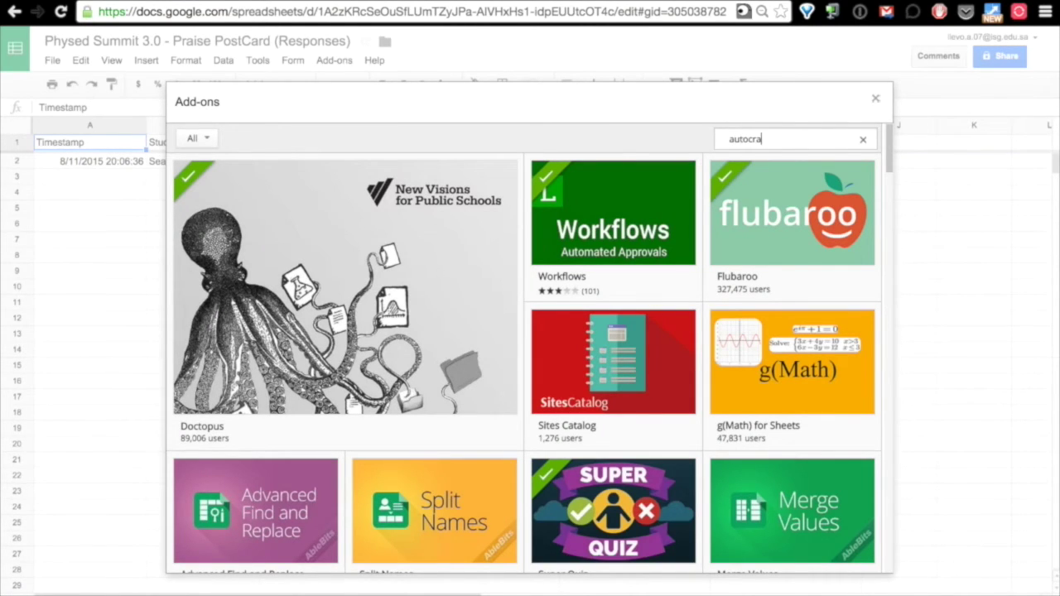
text(t)
key(Return)
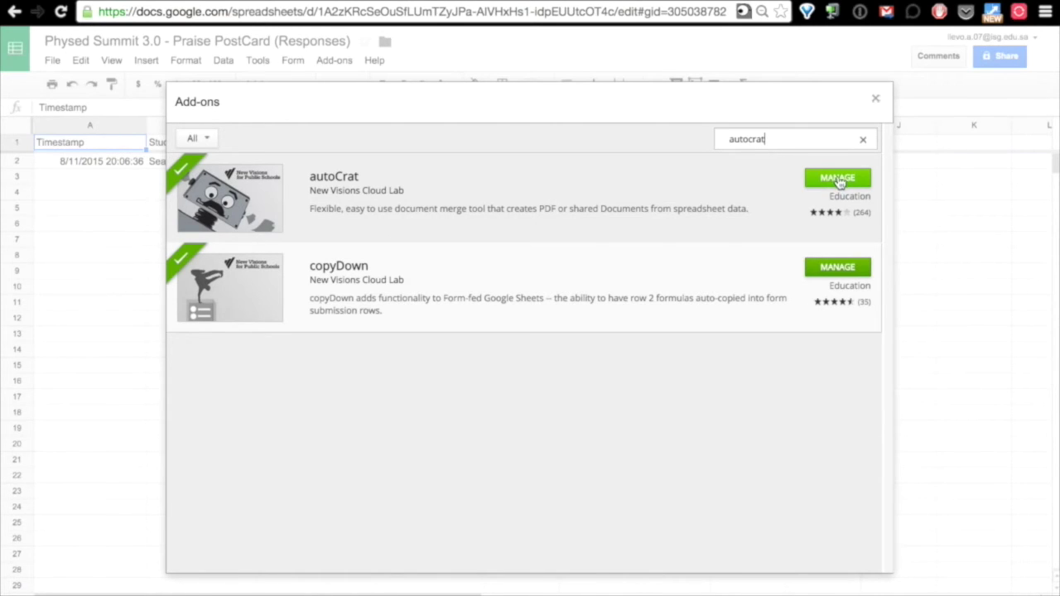
click(876, 99)
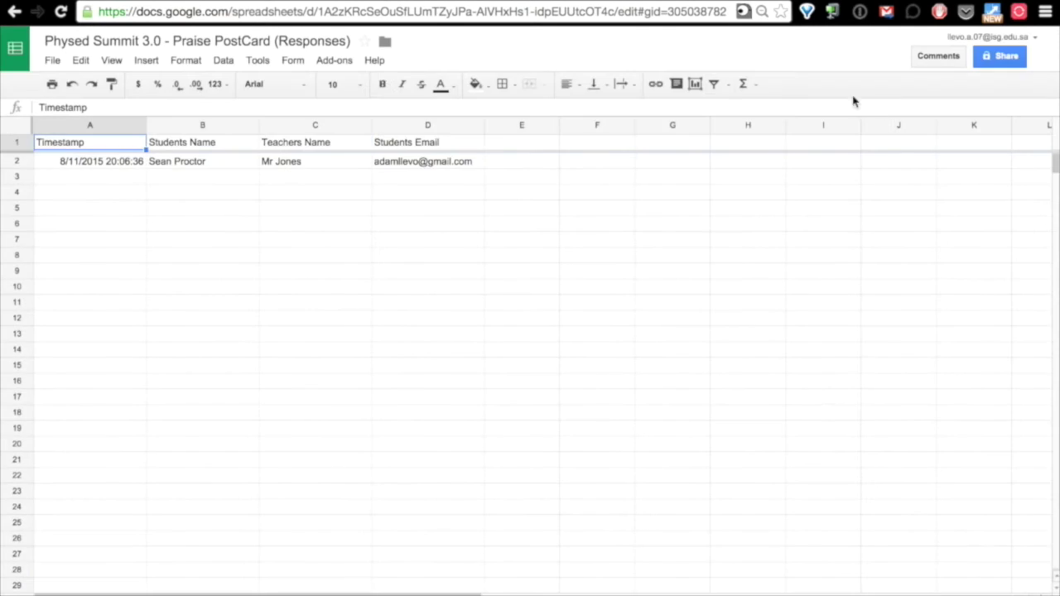
click(326, 63)
mouse_move(400, 106)
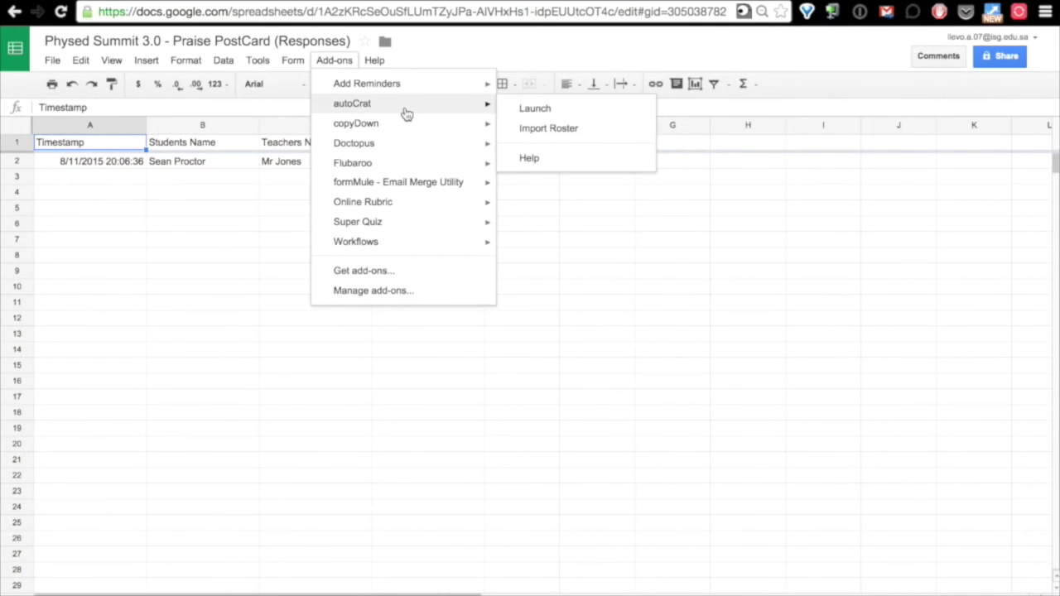
click(544, 114)
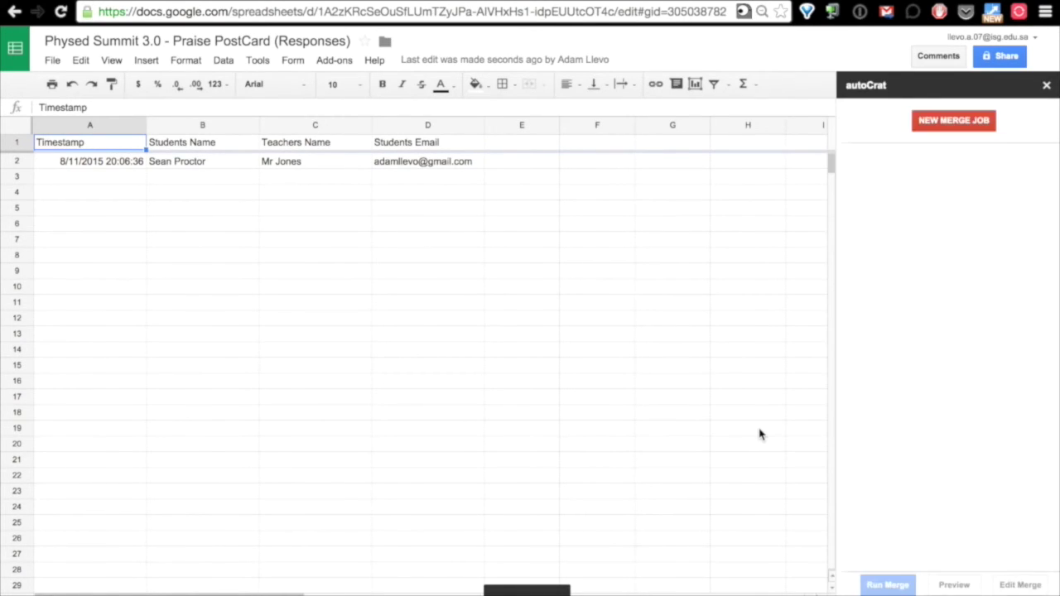
Start a new autoCrat merge job using a Praise Post Card document from #PHYSEDSUMMIT3.0 as template.
click(961, 127)
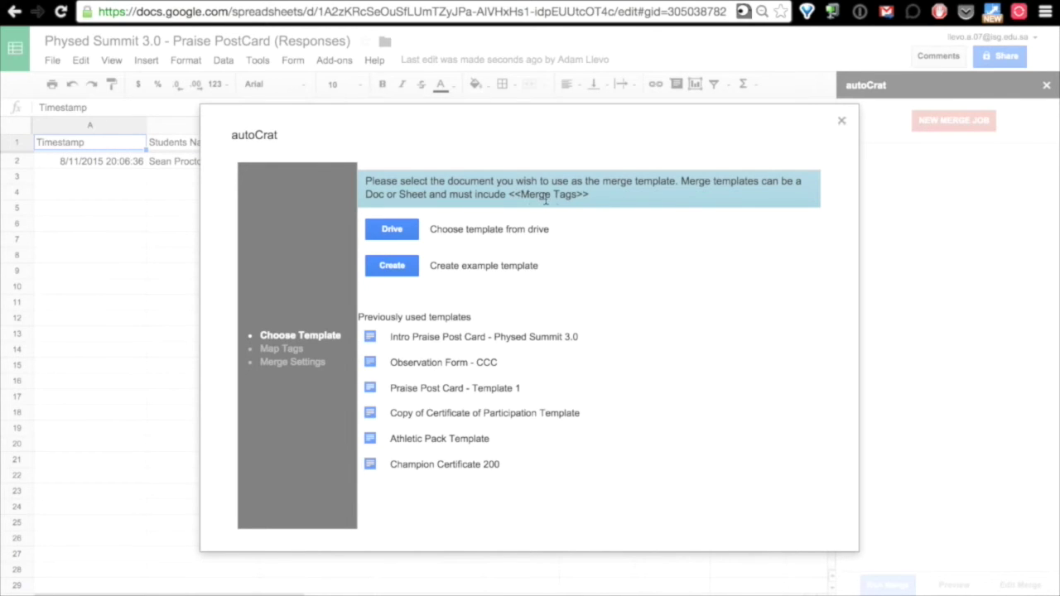
click(389, 229)
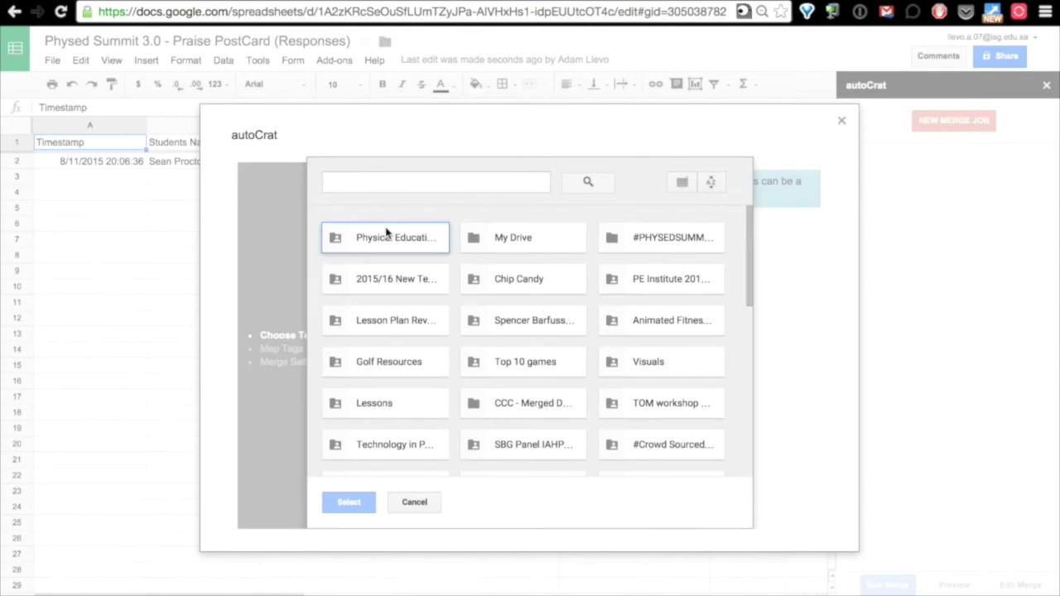
double_click(673, 240)
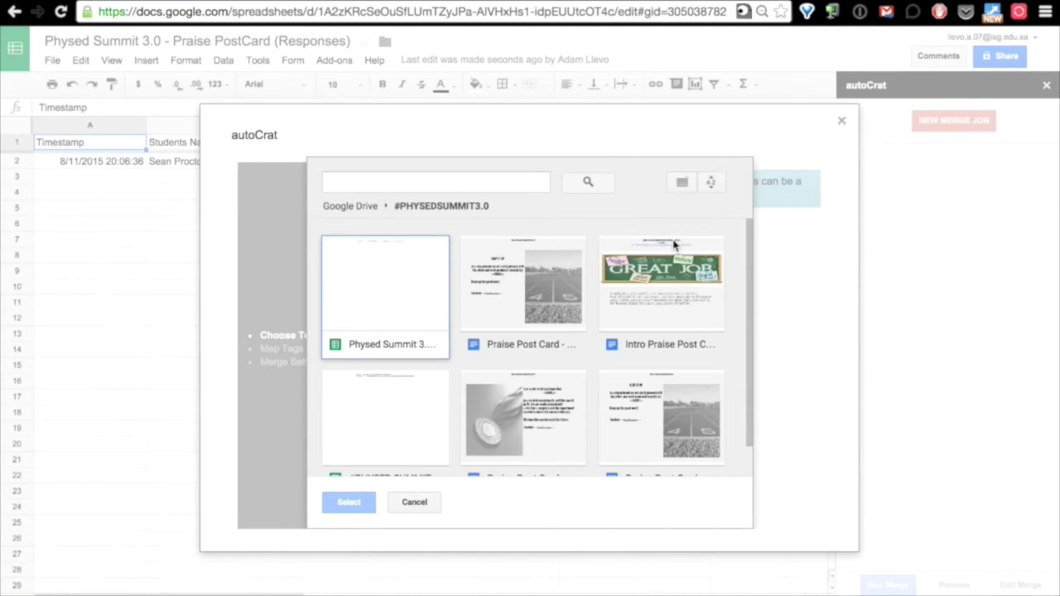
scroll(661, 343, down, 1)
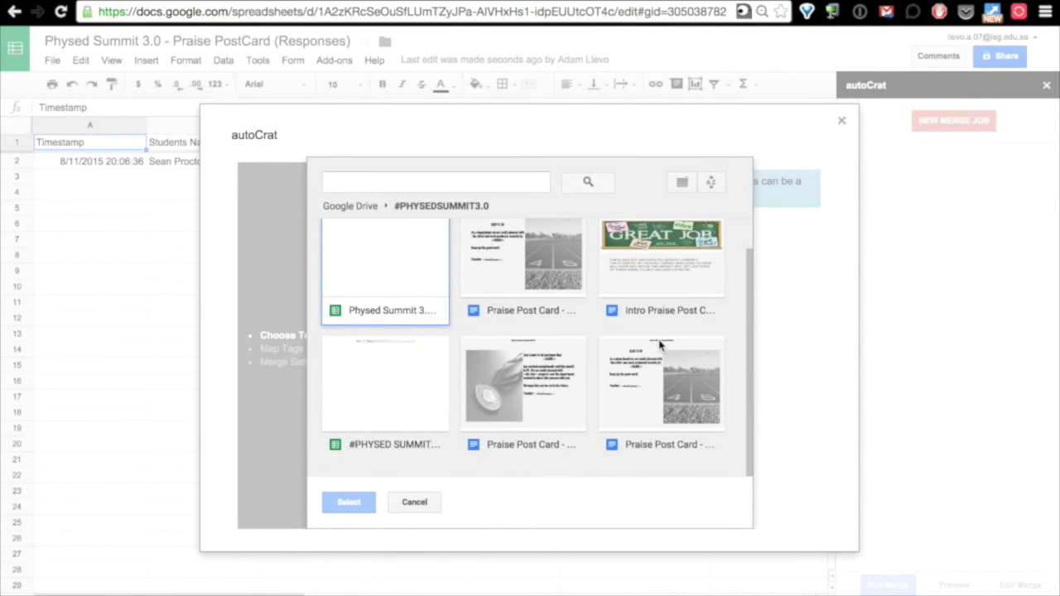
scroll(660, 343, up, 1)
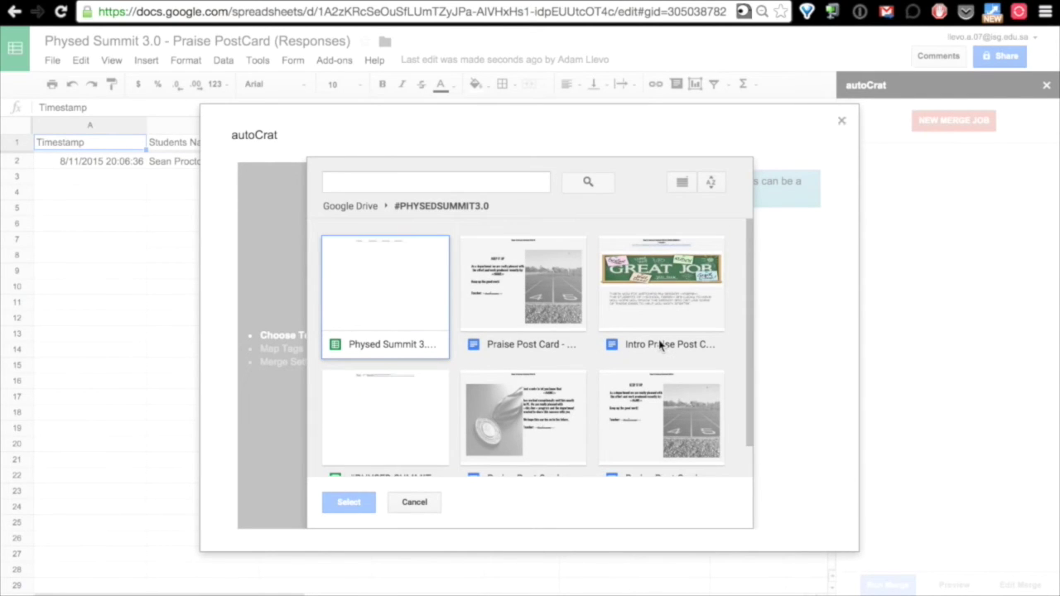
scroll(660, 343, down, 1)
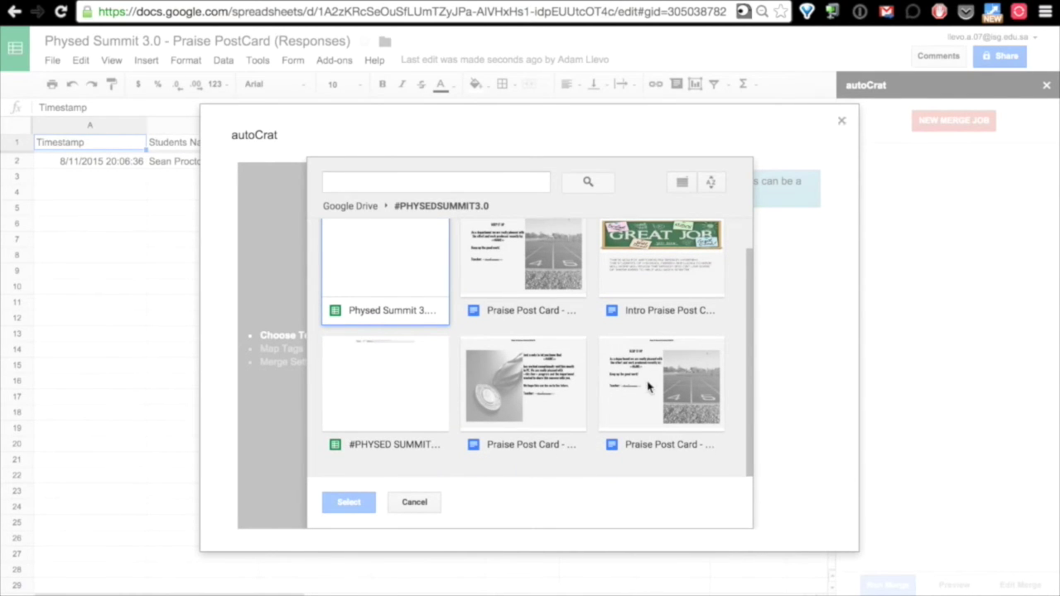
click(659, 445)
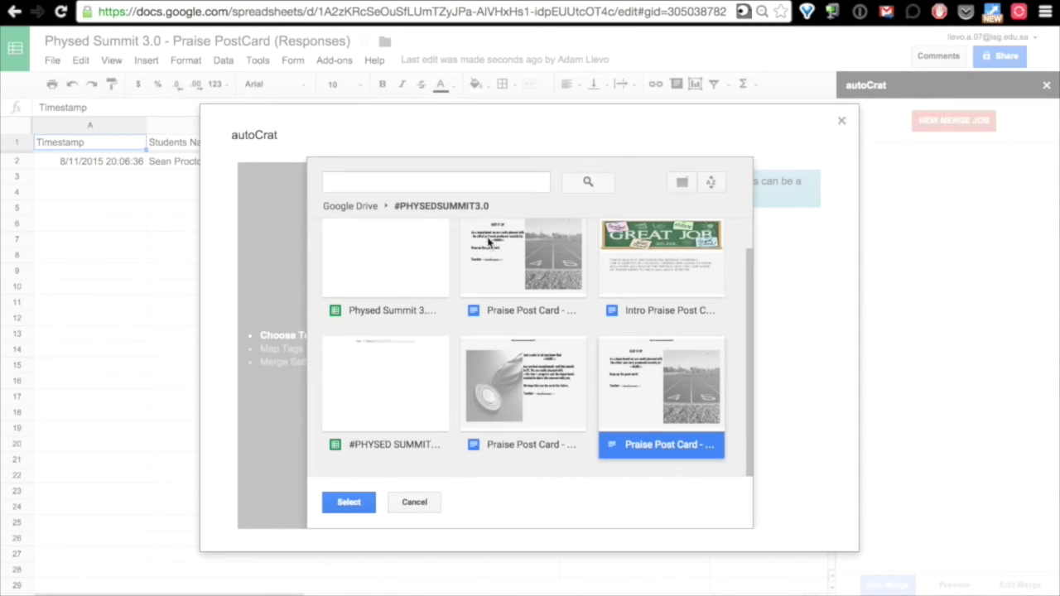
click(528, 313)
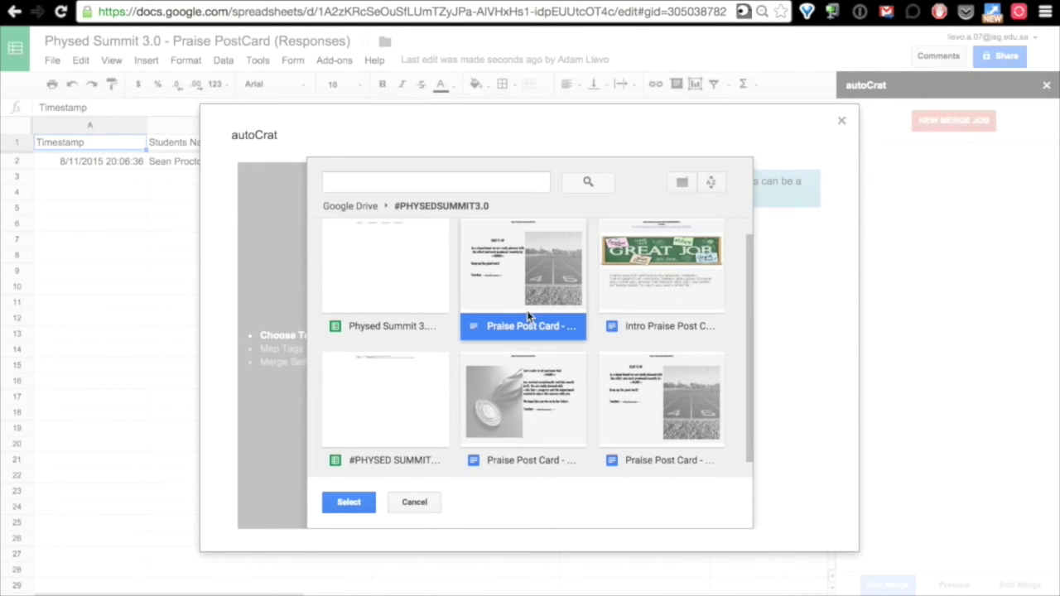
double_click(515, 288)
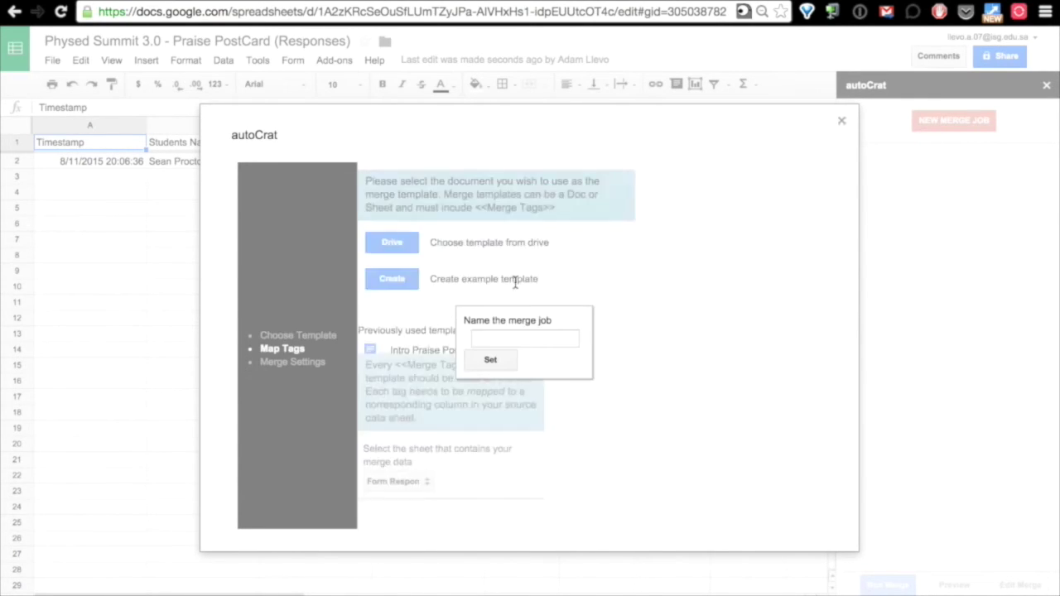
Name the autoCrat merge job PPC PES3.
click(497, 341)
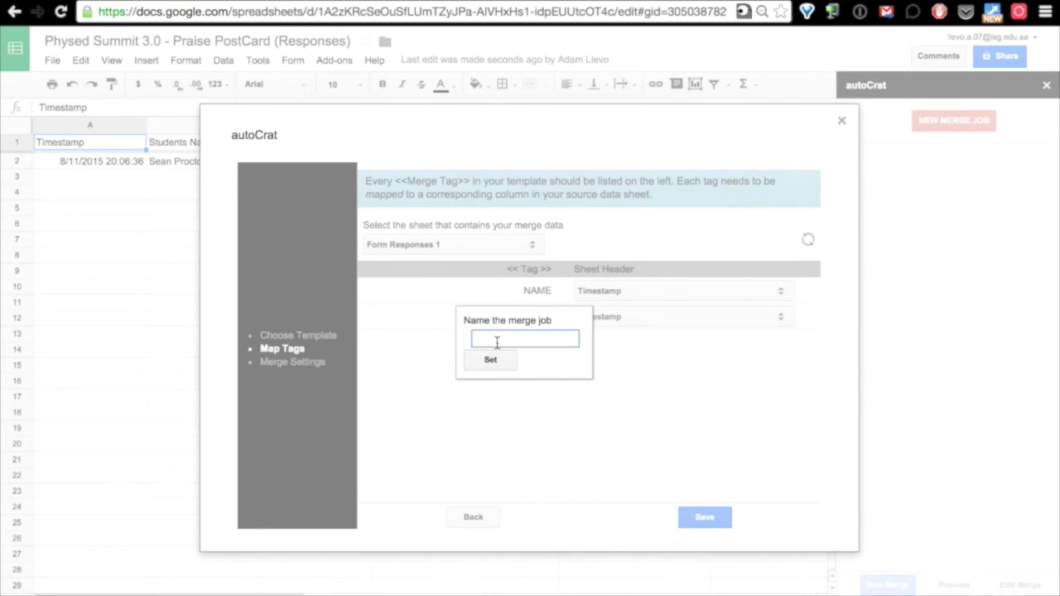
text(PPC PES3.)
key(BackSpace)
click(495, 363)
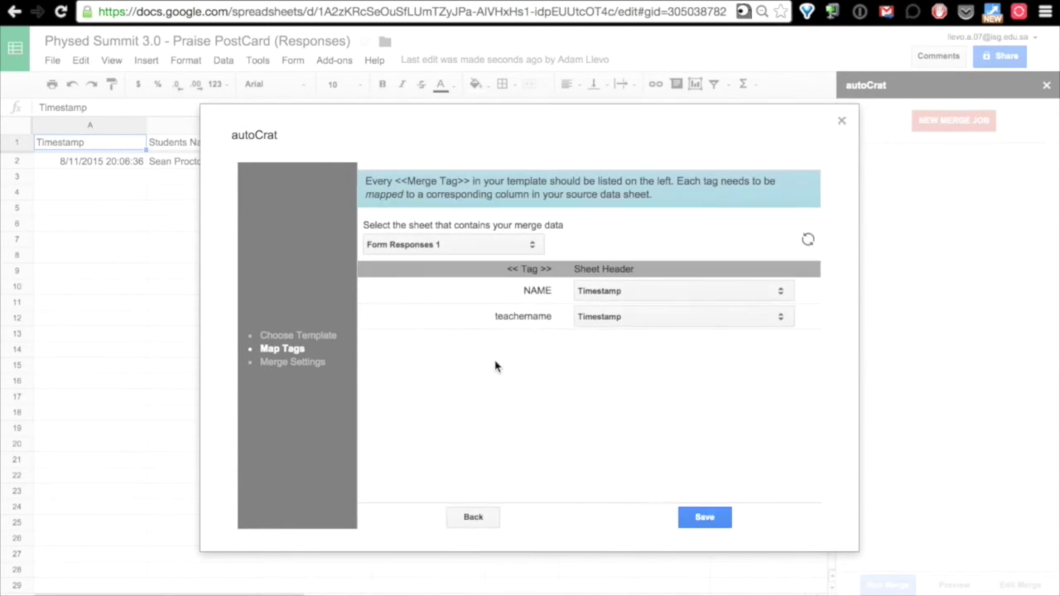
Review the NAME column options and the <<NAME>> and <<teachername>> tags in the template.
click(644, 297)
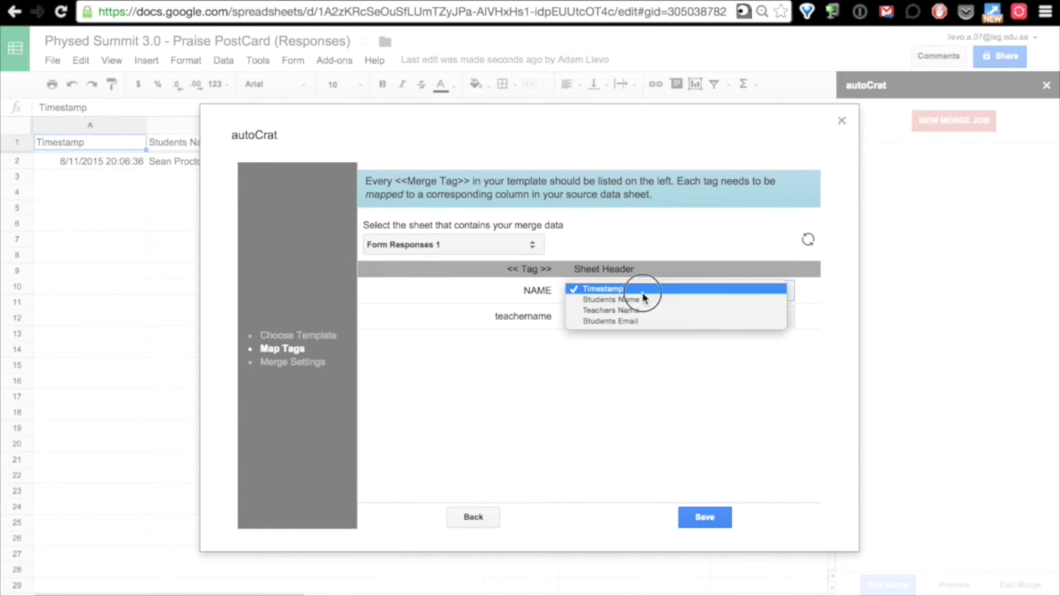
click(661, 244)
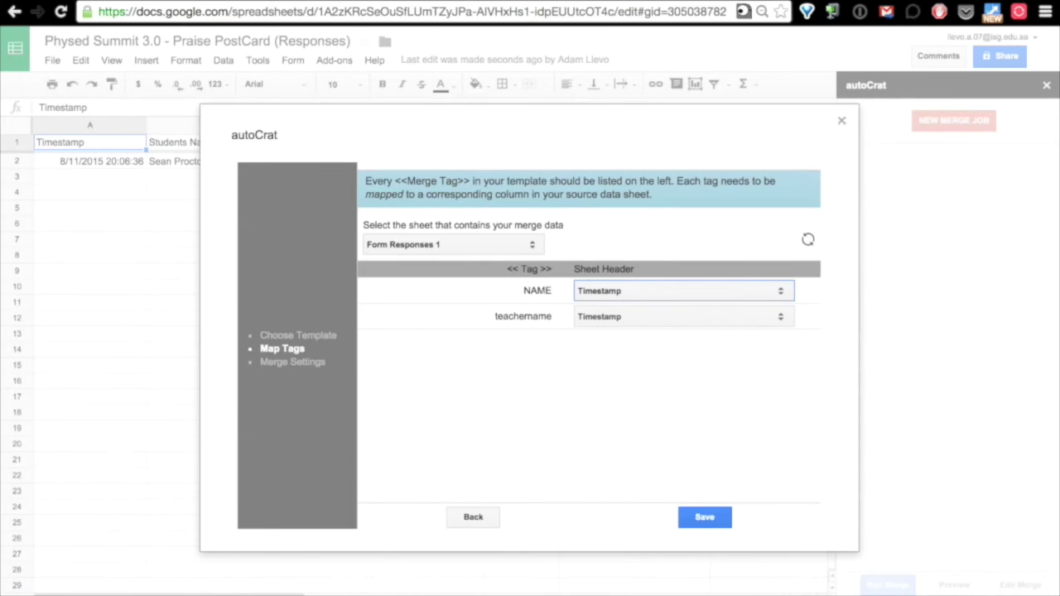
key(ctrl+Tab)
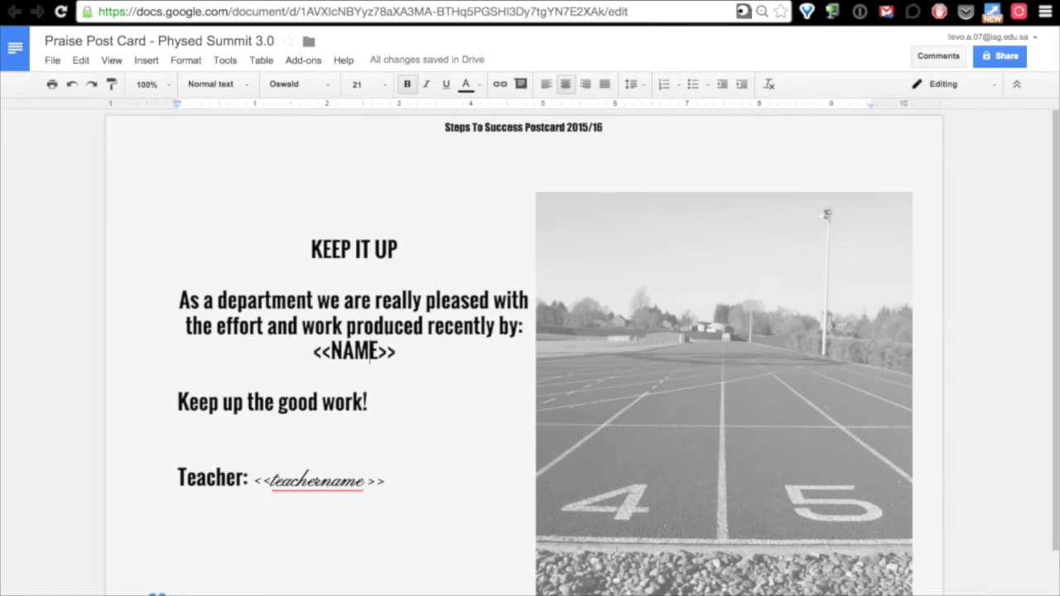
key(ctrl+Tab)
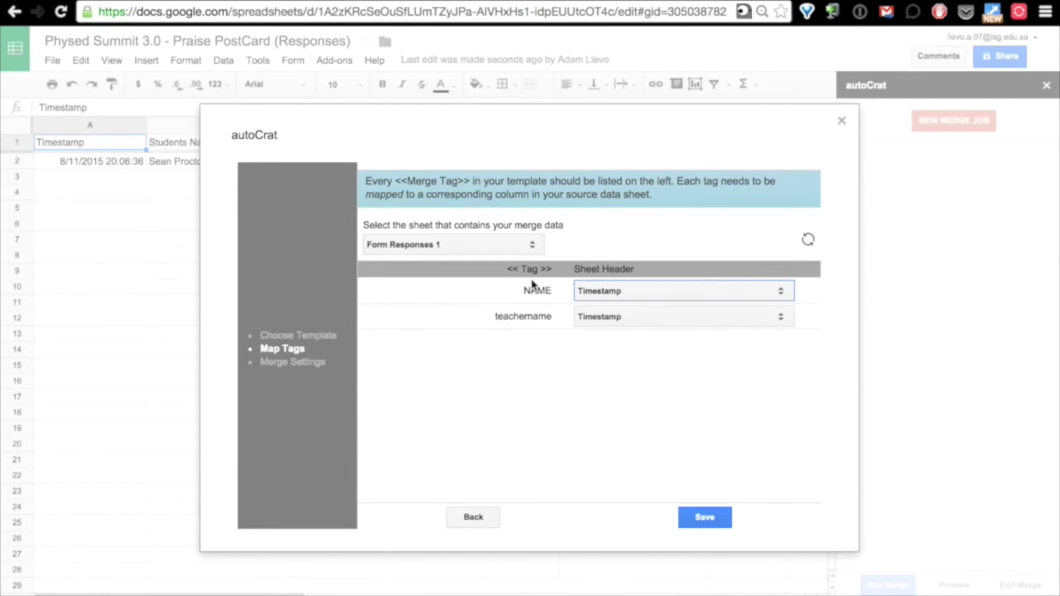
Map the NAME tag to Students Name and teachername to Teachers Name, then save.
click(640, 296)
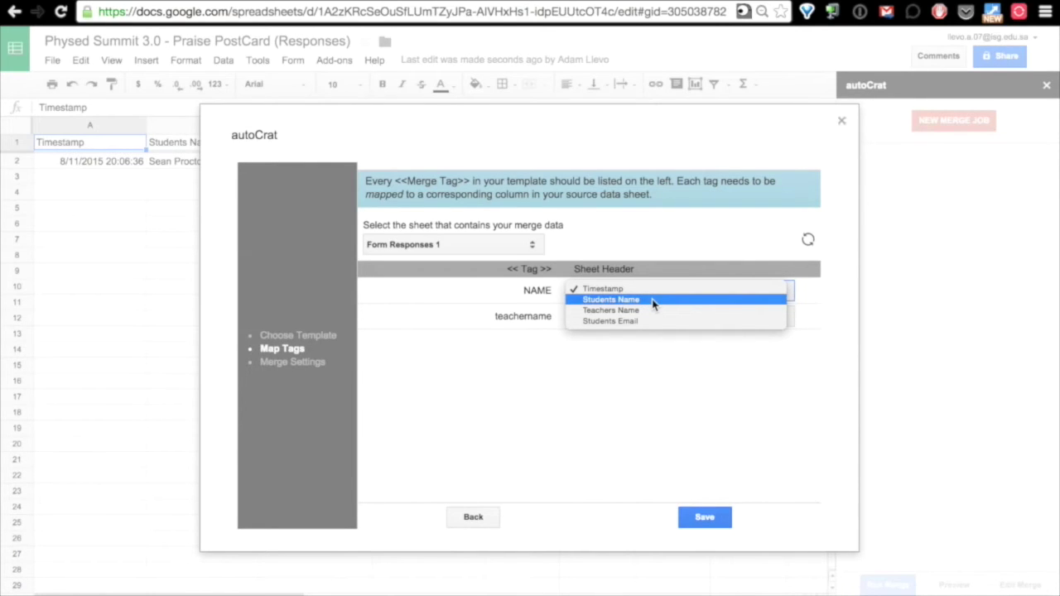
click(653, 300)
click(692, 319)
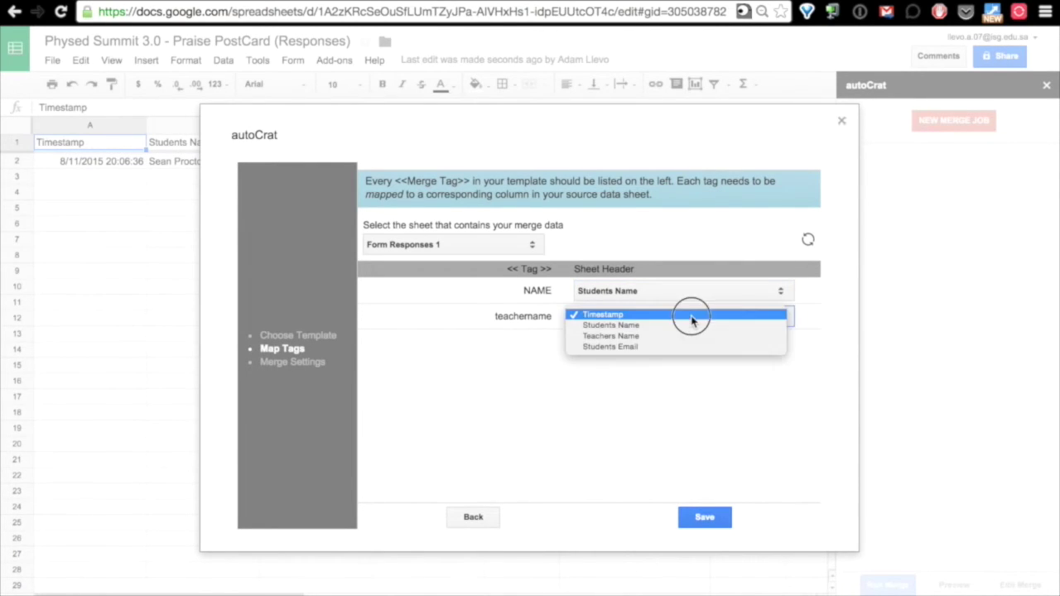
click(692, 338)
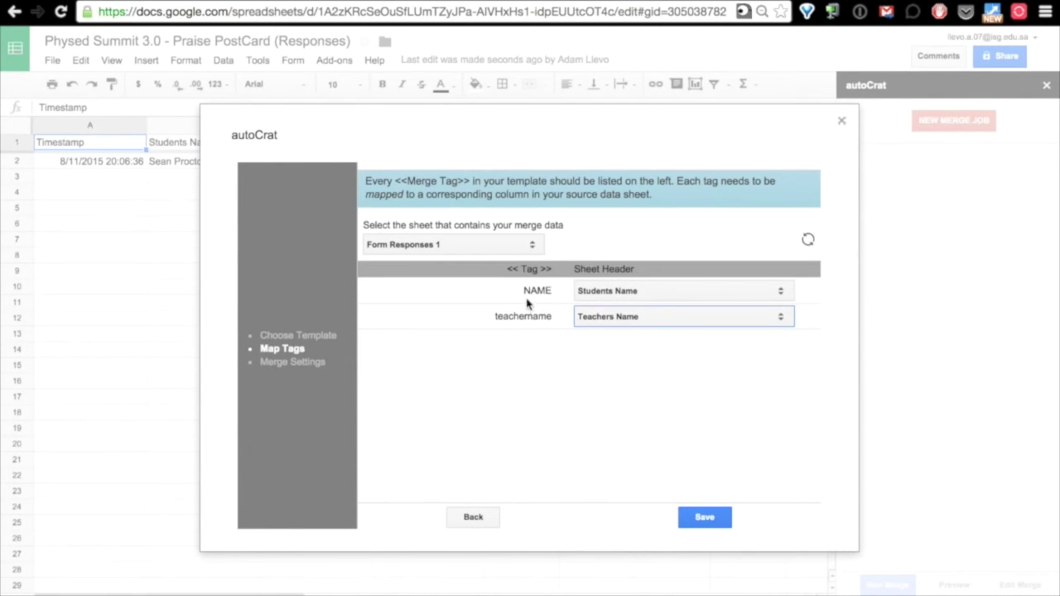
click(705, 517)
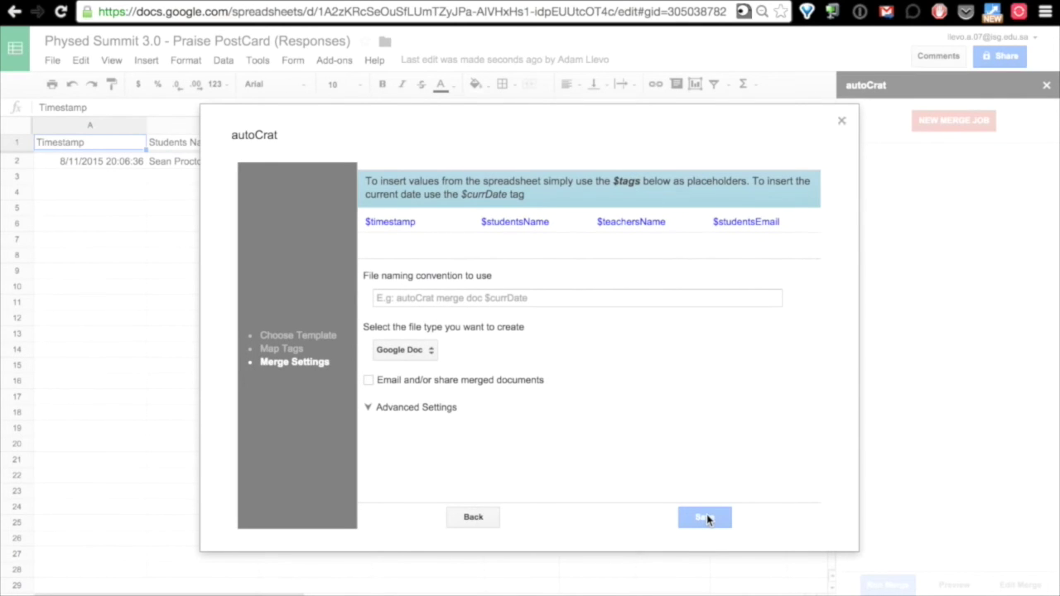
Set the file naming convention to '$studentsName $teachersName'.
click(476, 225)
drag(476, 225, 670, 222)
key(ctrl+c)
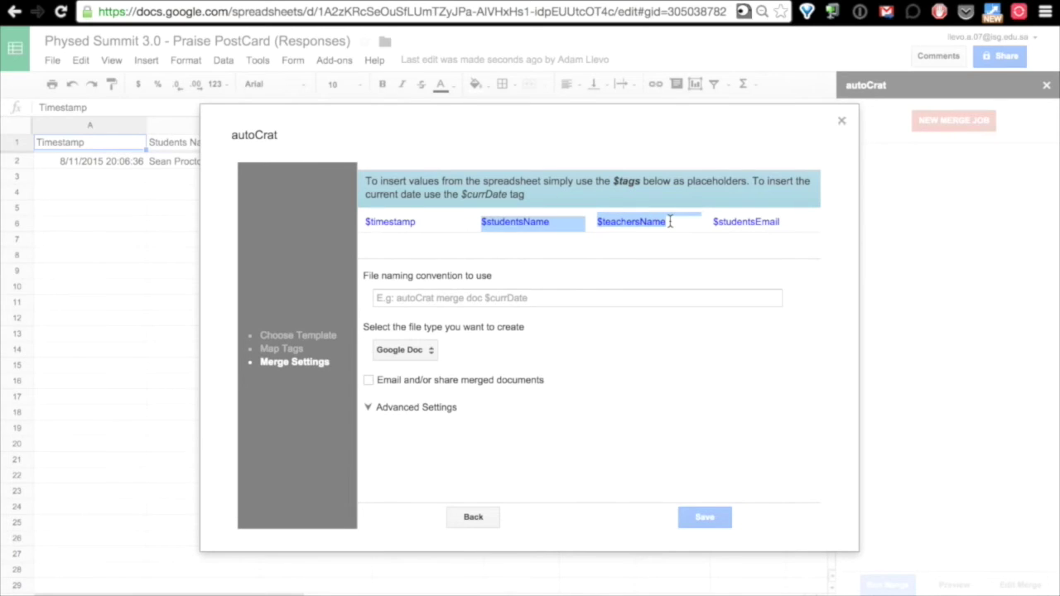
drag(670, 222, 670, 222)
click(468, 298)
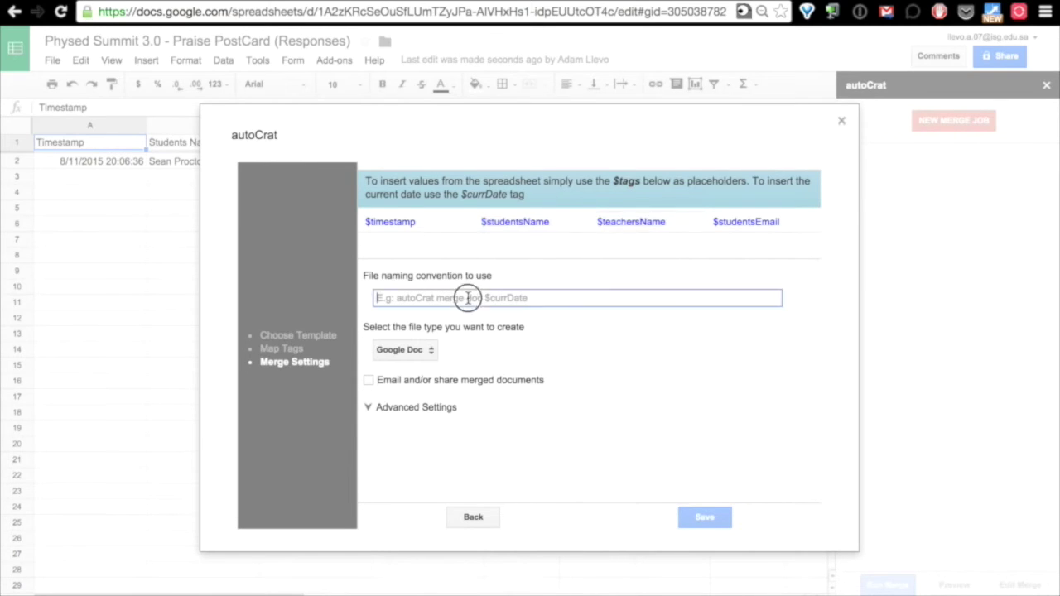
key(ctrl+v)
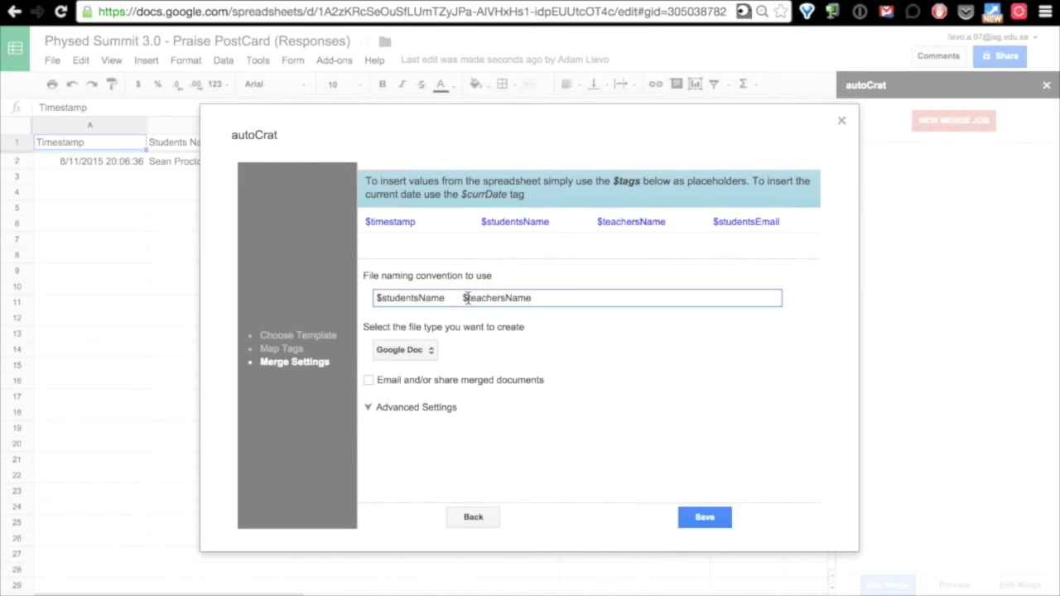
click(462, 298)
key(BackSpace)
key(BackSpace)
key(BackSpace)
Choose PDF as the output file type and turn on emailing of merged documents.
click(408, 352)
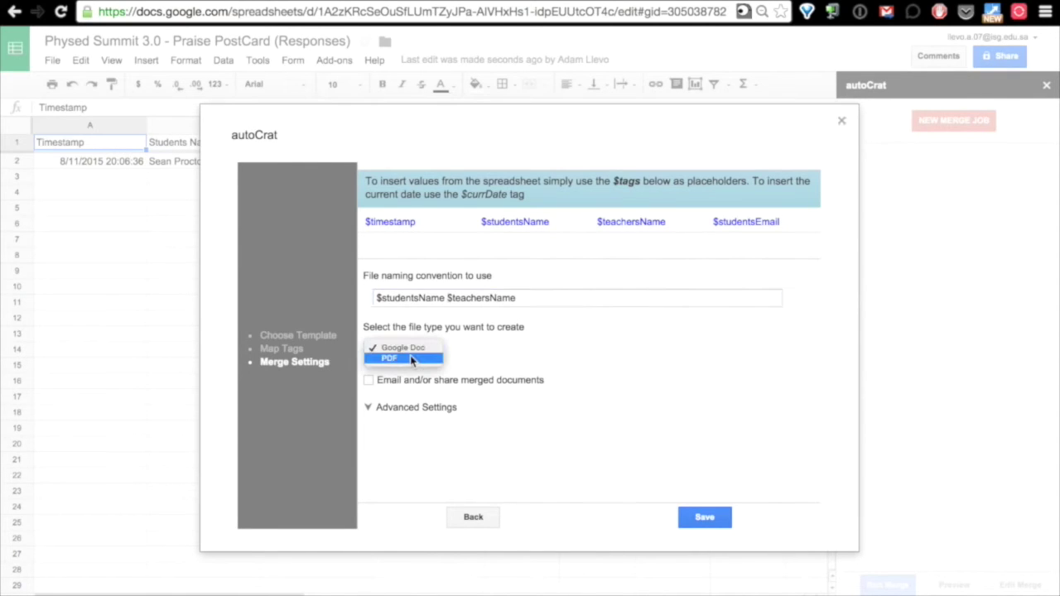
click(410, 357)
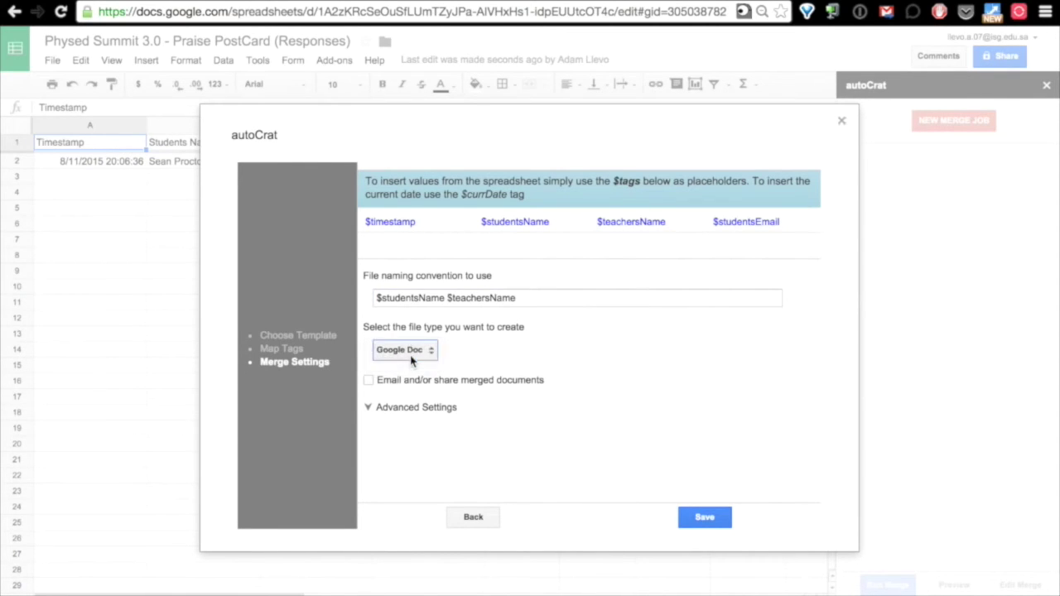
click(369, 383)
Address the email to $studentsEmail with subject 'Thank You For Being Amazing'.
scroll(368, 385, down, 2)
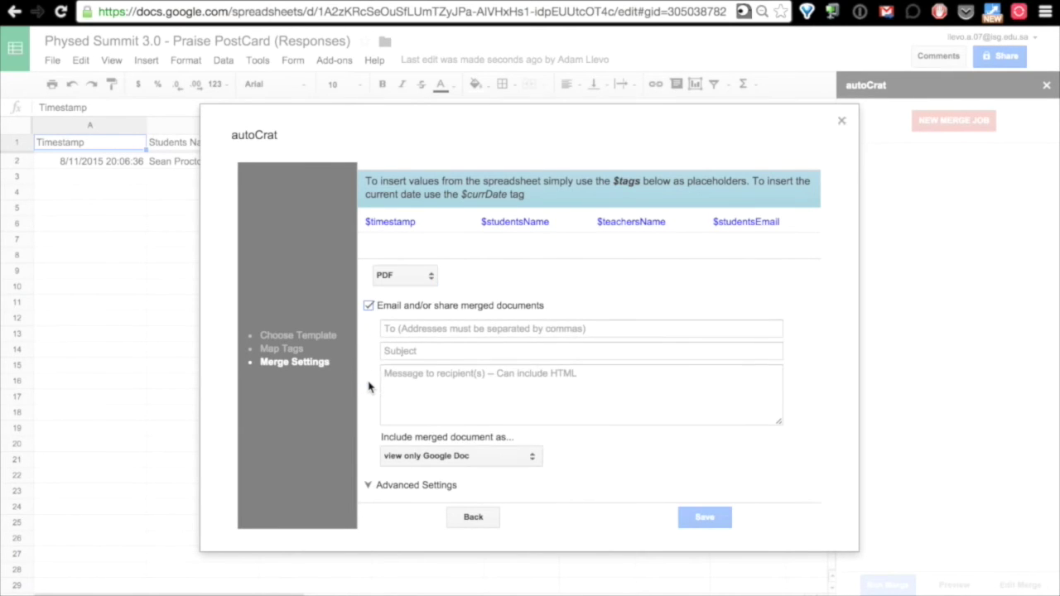
drag(782, 222, 712, 218)
key(ctrl+c)
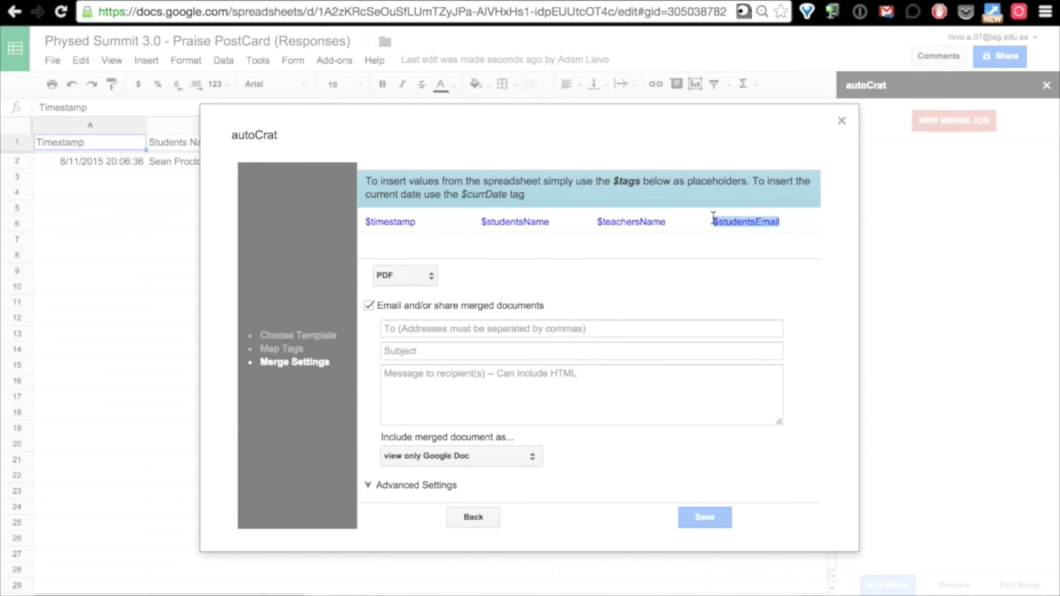
click(479, 329)
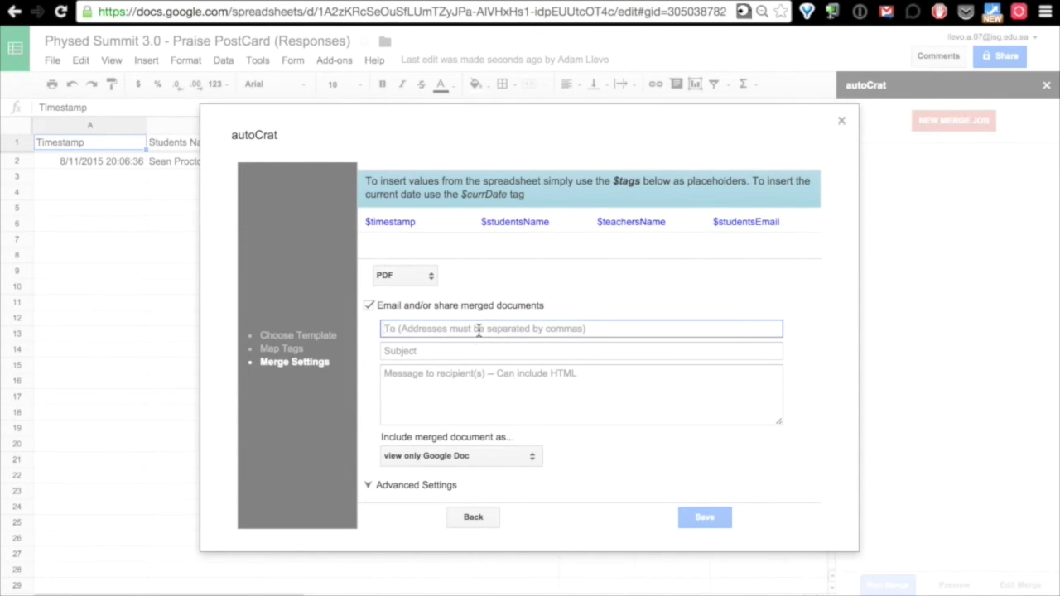
key(ctrl+v)
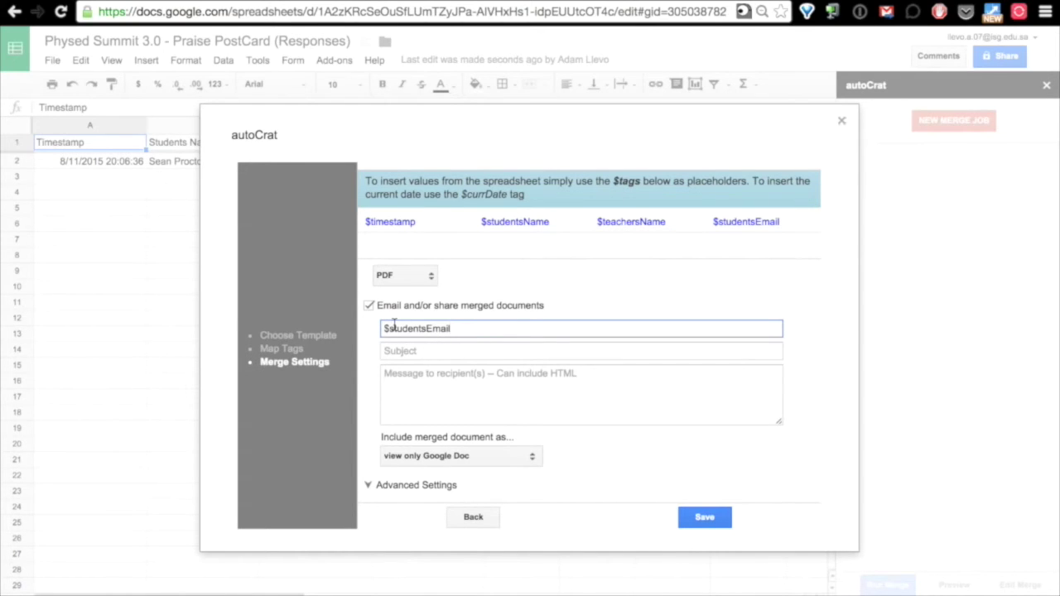
click(389, 353)
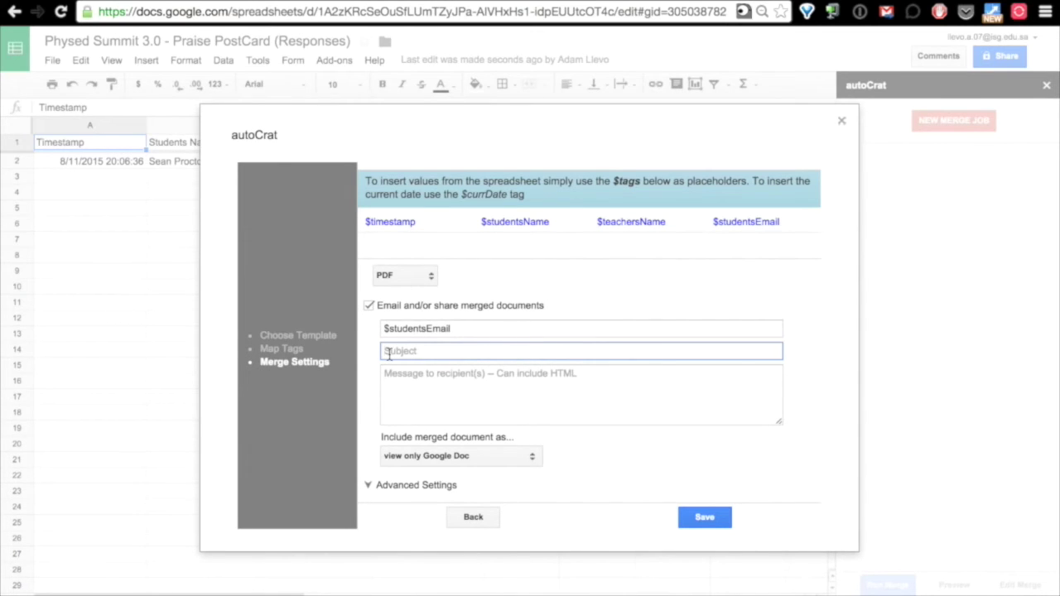
text(Thank You For Being Amazing)
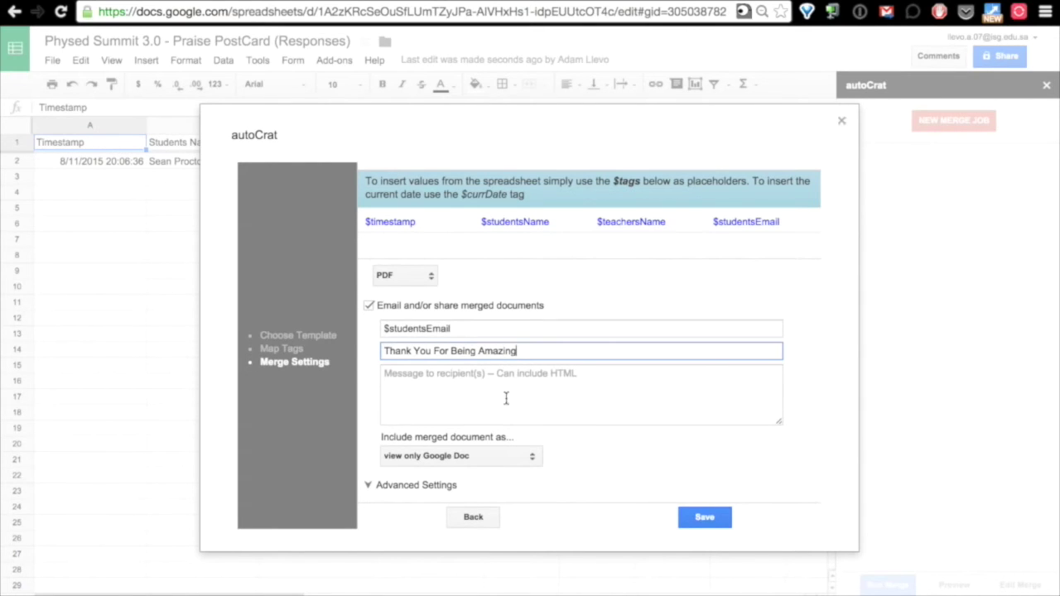
Attach the merged document as a PDF and write 'Please see the attachment. Keep up the amazing work.'.
click(555, 378)
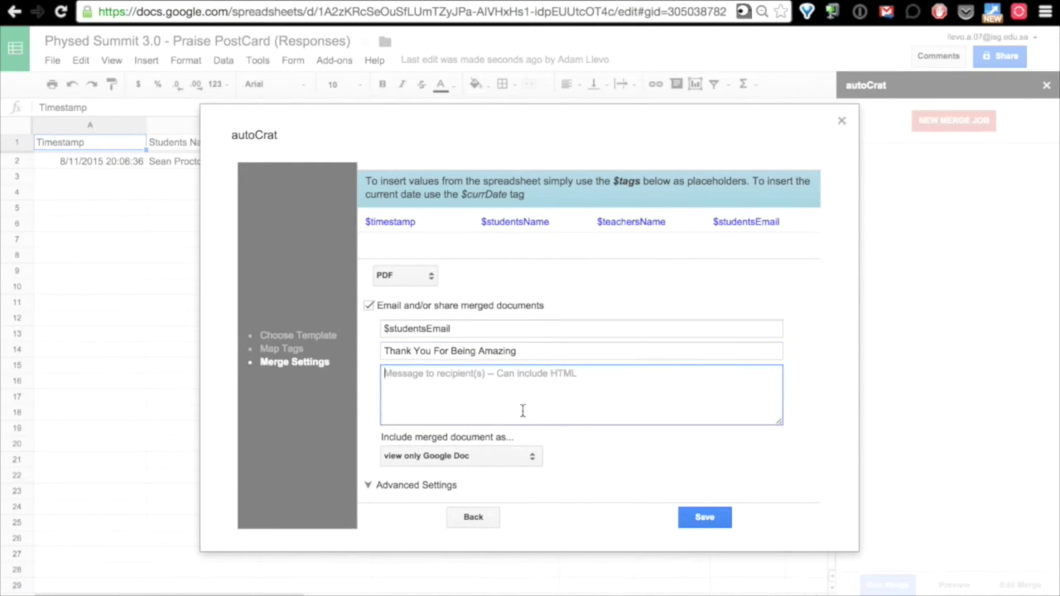
click(522, 457)
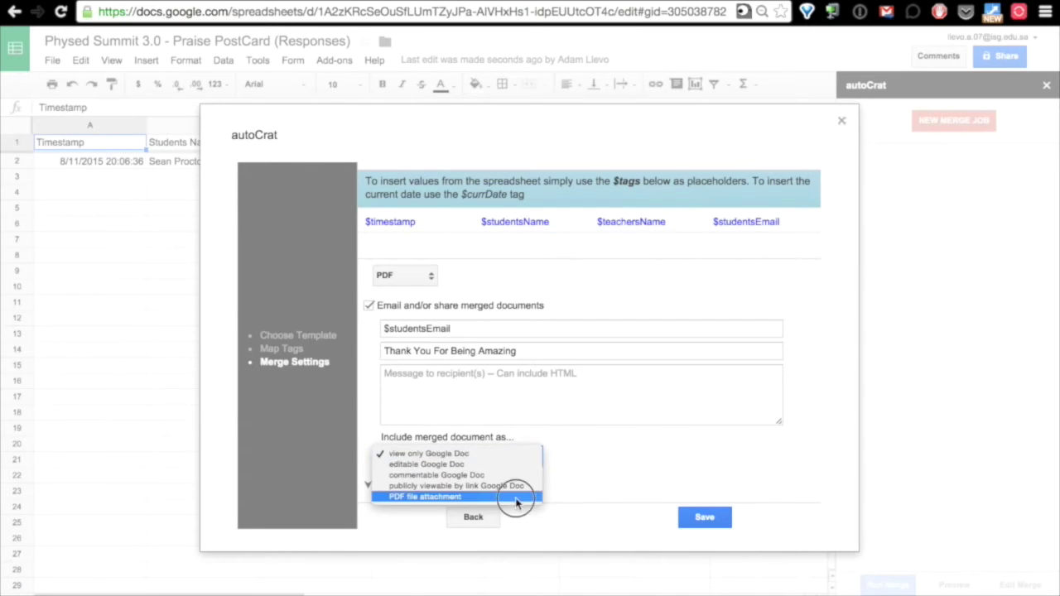
click(519, 497)
click(537, 395)
text(Please see the attachment)
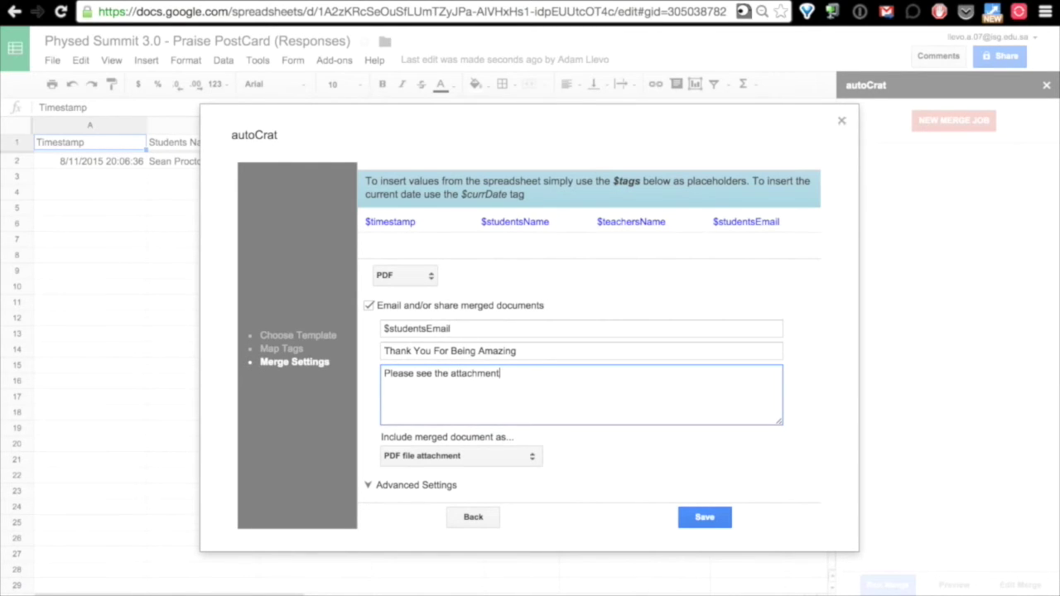
text(, and)
key(BackSpace)
key(BackSpace)
key(BackSpace)
key(BackSpace)
key(BackSpace)
text(.)
key(Return)
key(Return)
text(Kepp)
key(BackSpace)
key(BackSpace)
text(ep up the amazing)
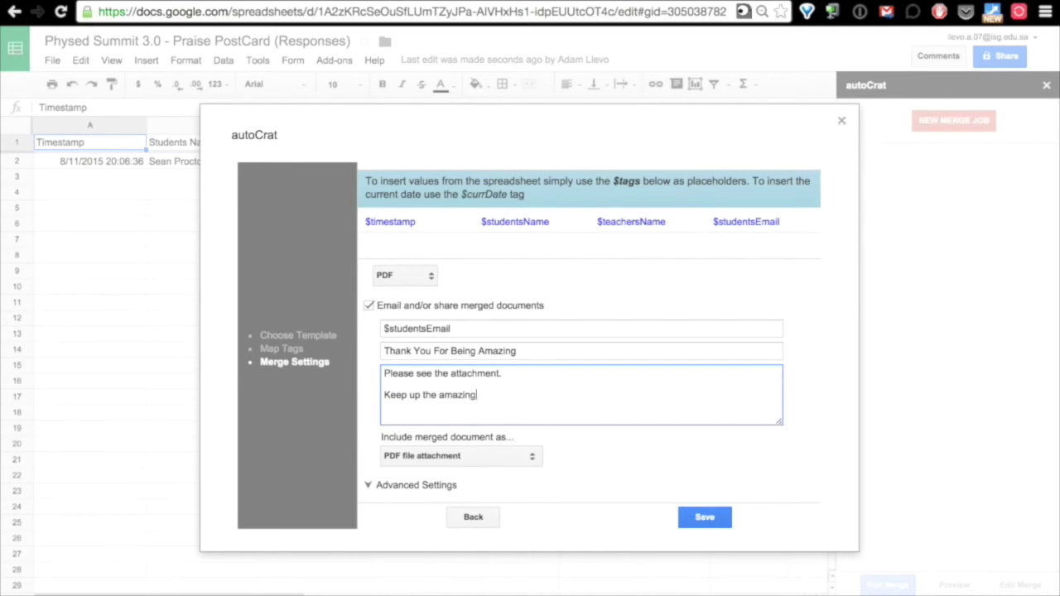
text( work.)
scroll(634, 454, down, 1)
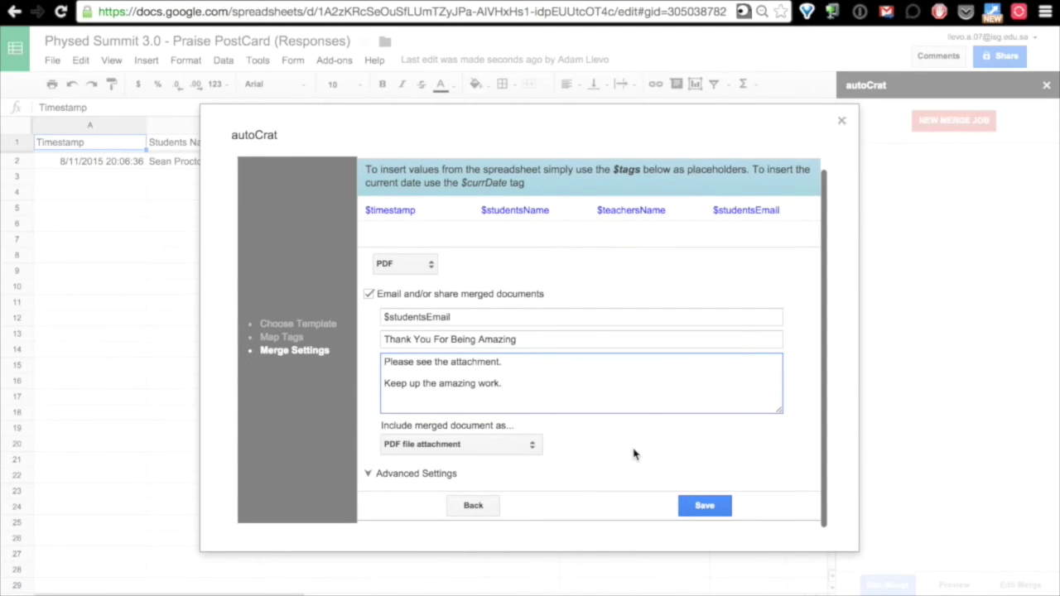
In Advanced Settings, run autoCrat on each new form submission, leaving timed runs off, and save.
click(369, 477)
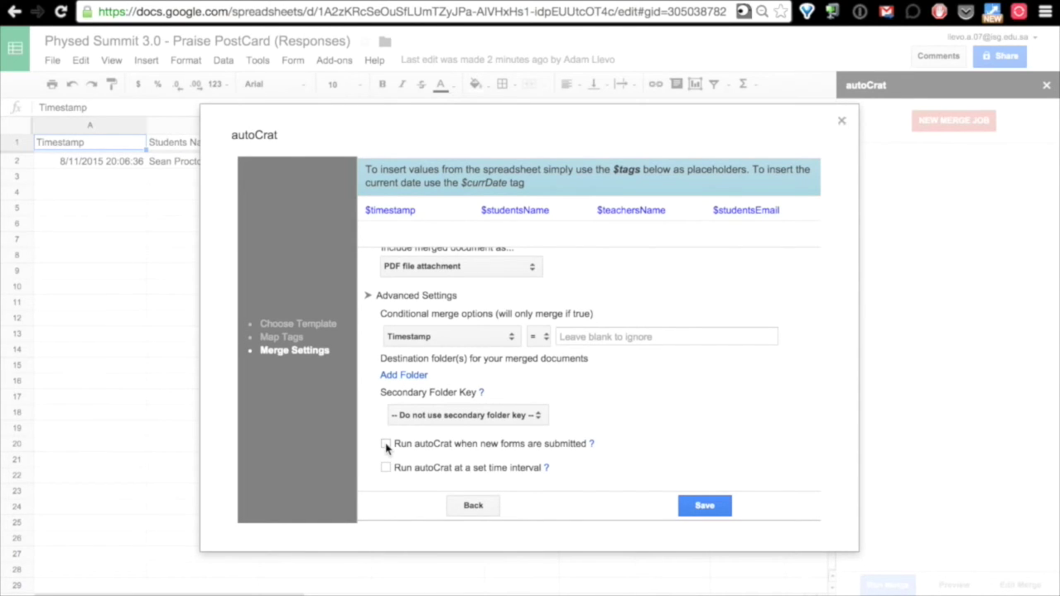
click(386, 445)
click(386, 445)
click(386, 468)
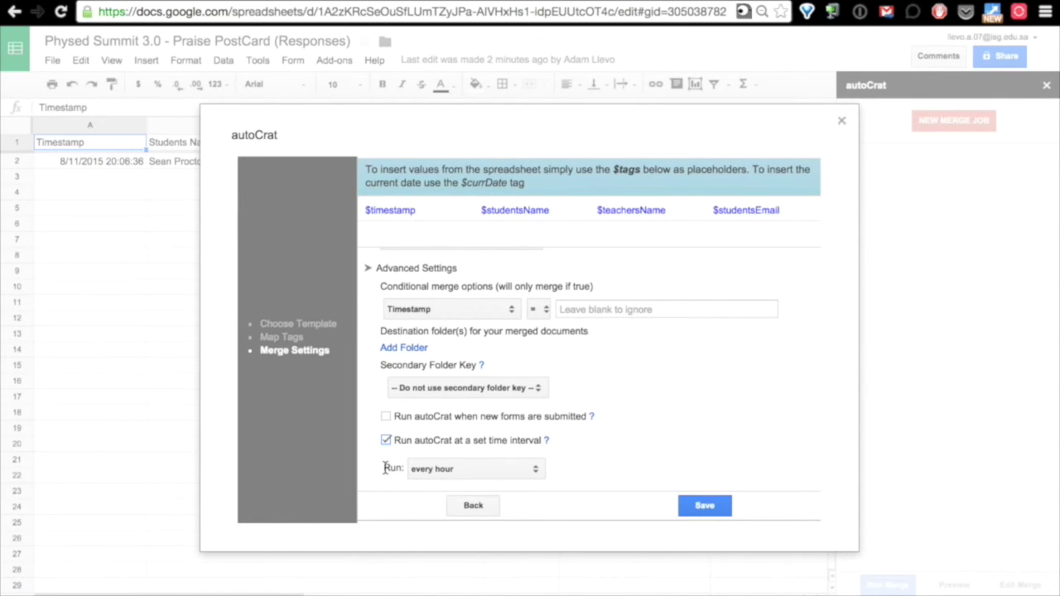
click(527, 469)
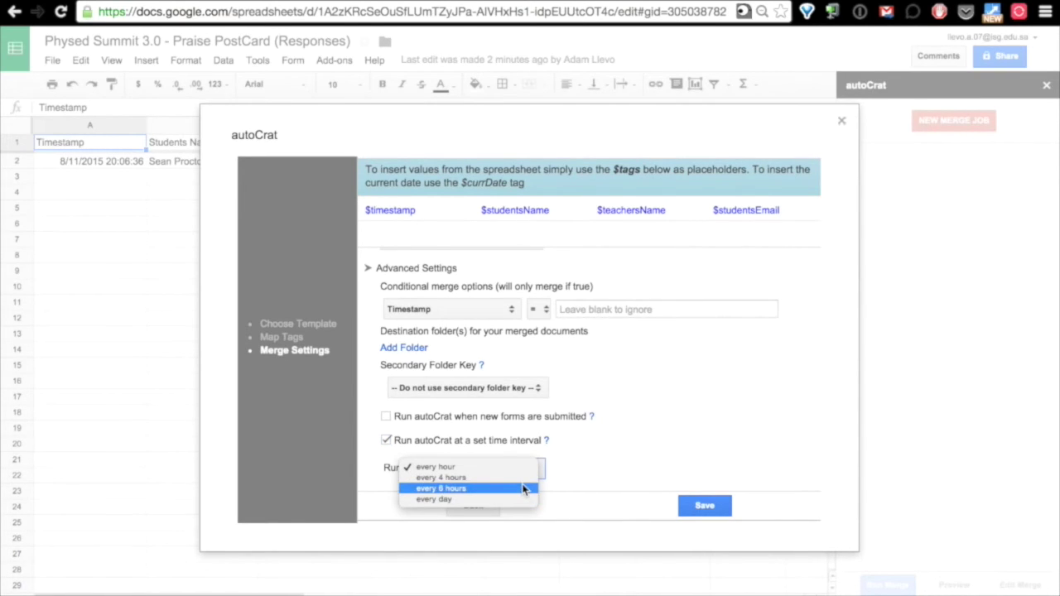
click(621, 424)
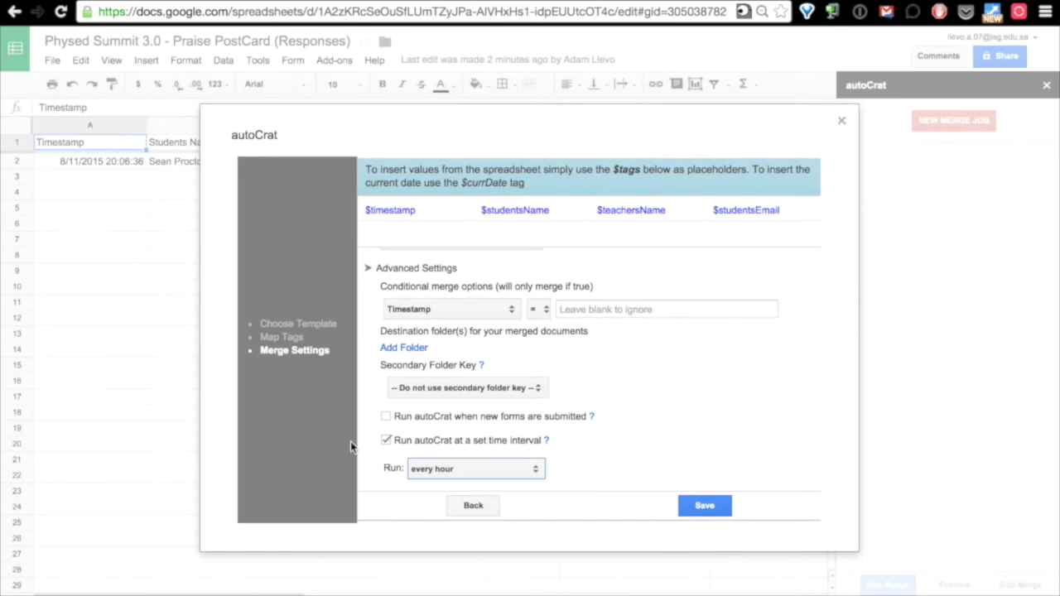
click(386, 440)
click(386, 444)
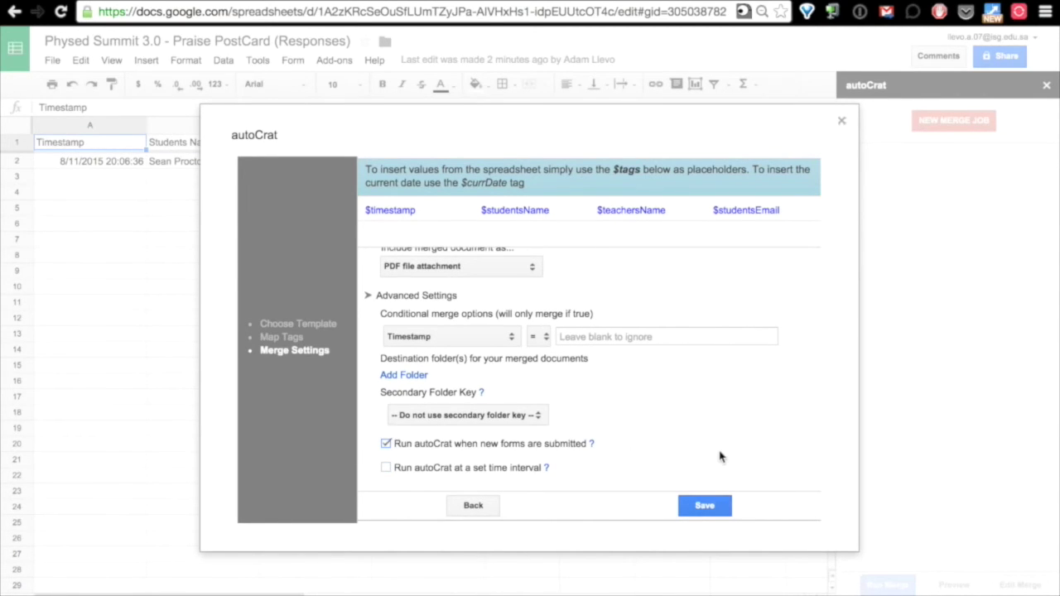
click(706, 507)
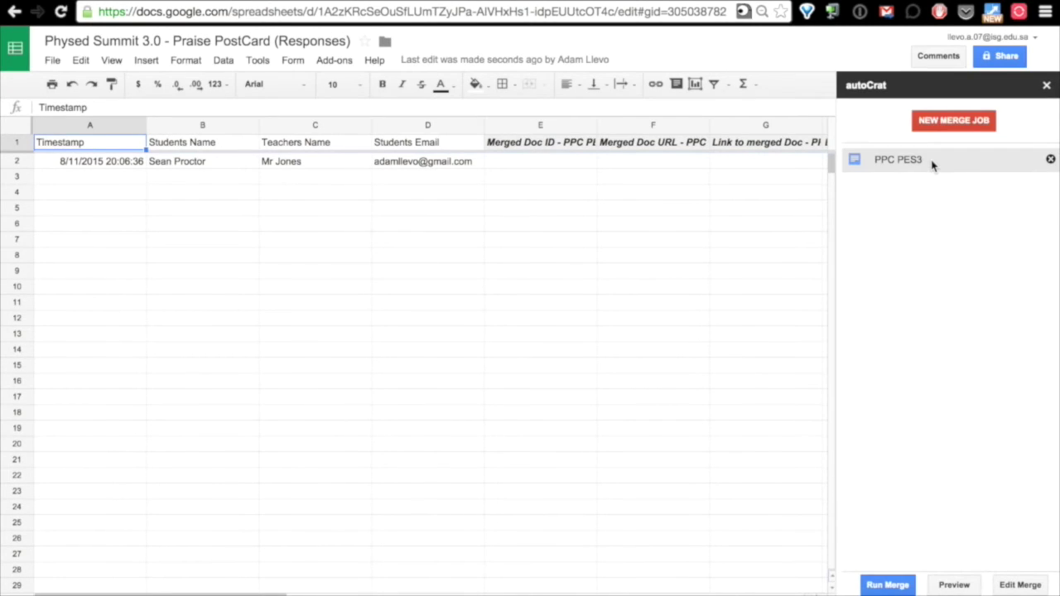
Select the PPC PES3 merge job and preview the merged Steps To Success postcard.
click(969, 166)
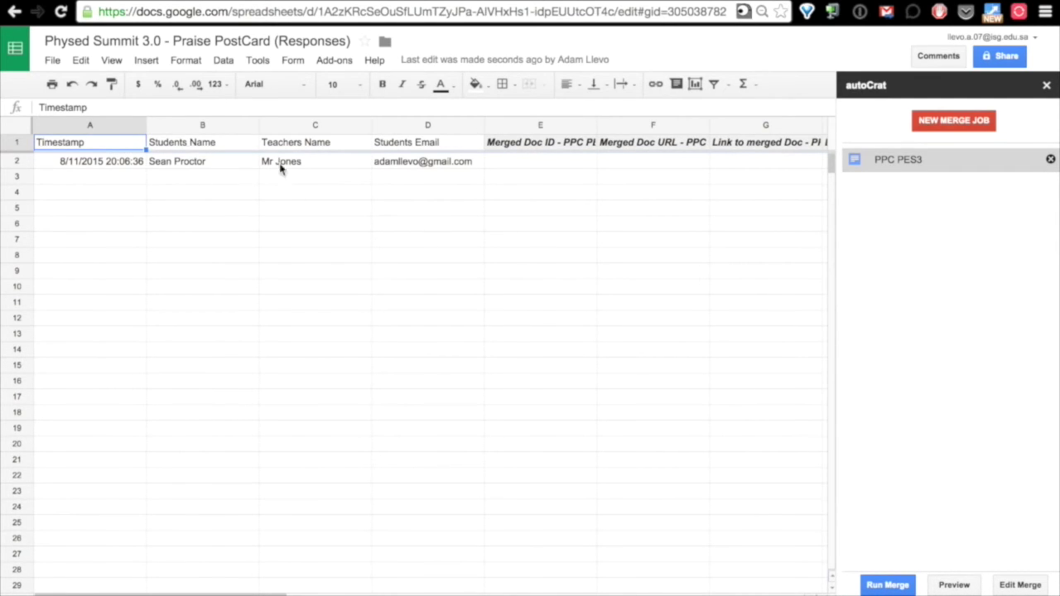
click(954, 585)
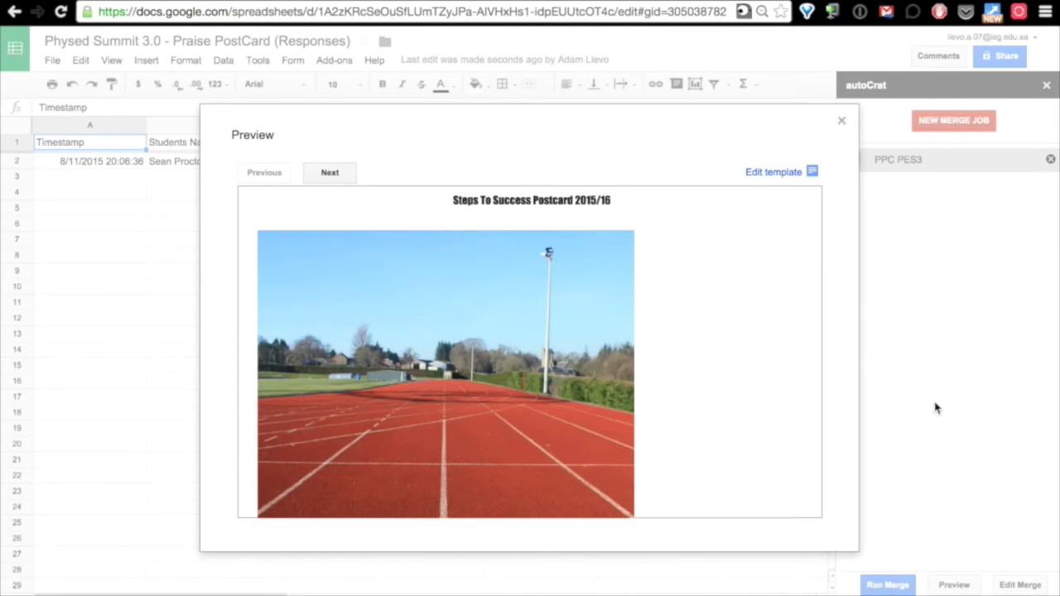
Scroll the Praise PostCard responses sheet and open the postcard template preview.
scroll(726, 416, down, 5)
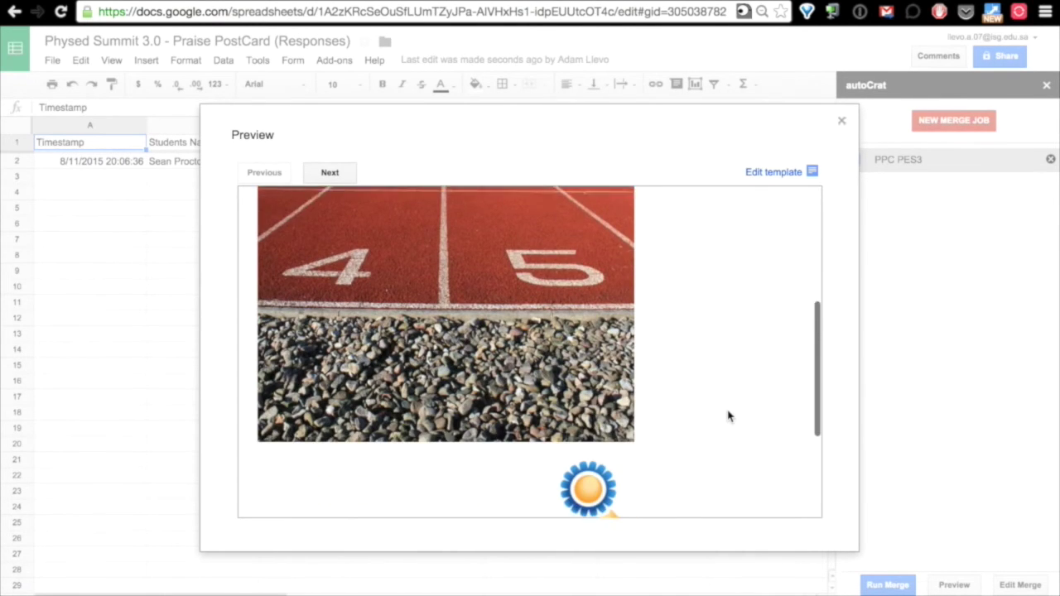
scroll(726, 417, down, 4)
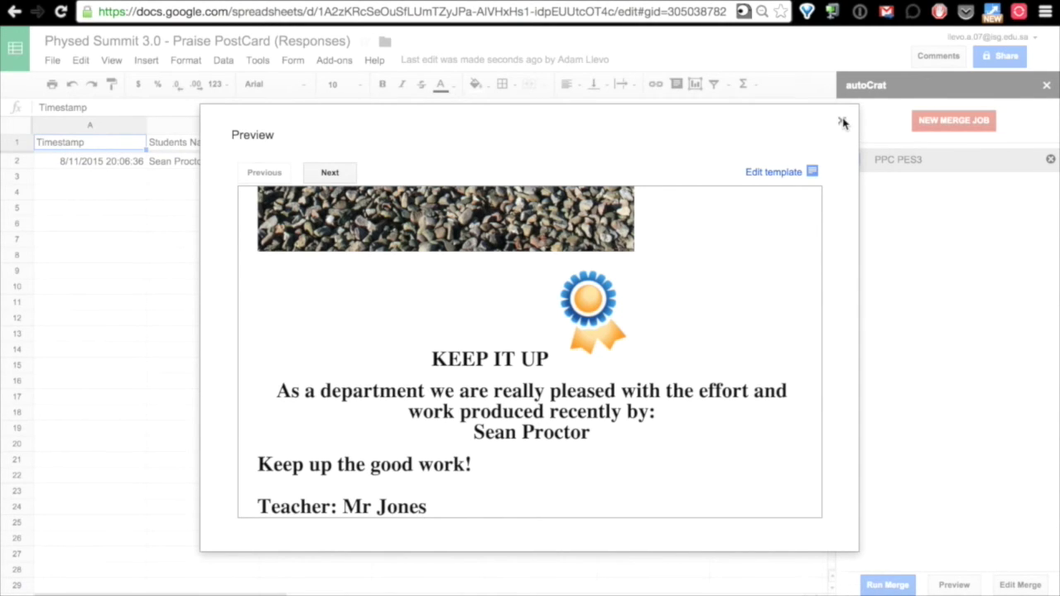
scroll(456, 377, up, 10)
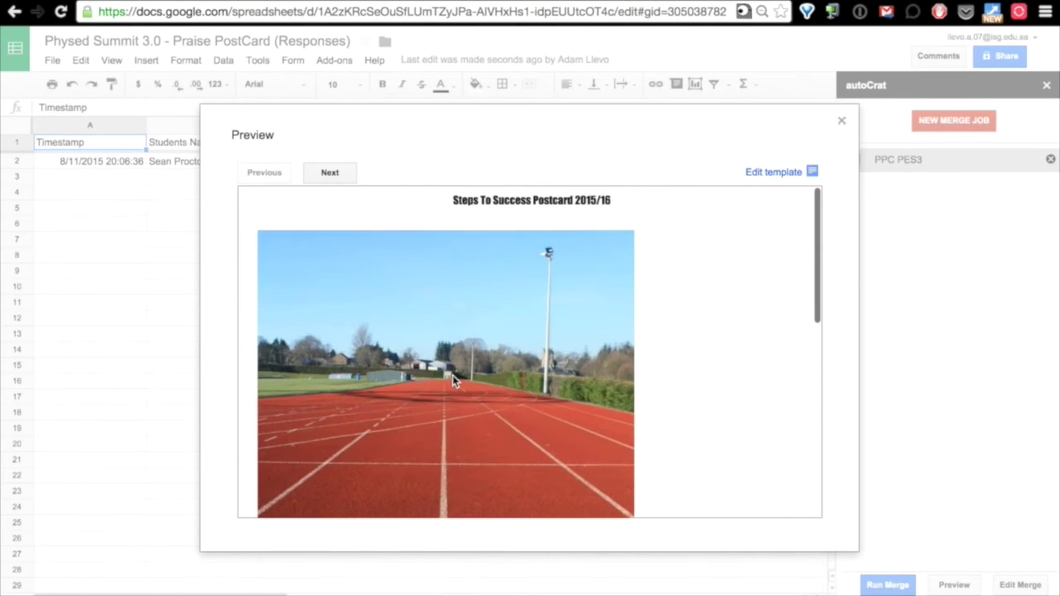
scroll(453, 376, down, 10)
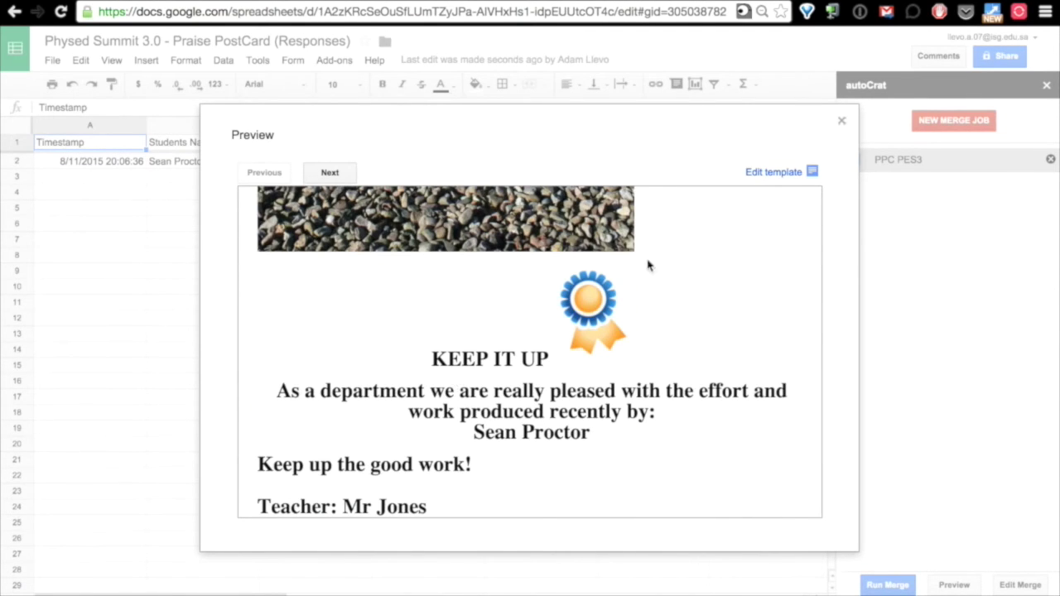
click(779, 172)
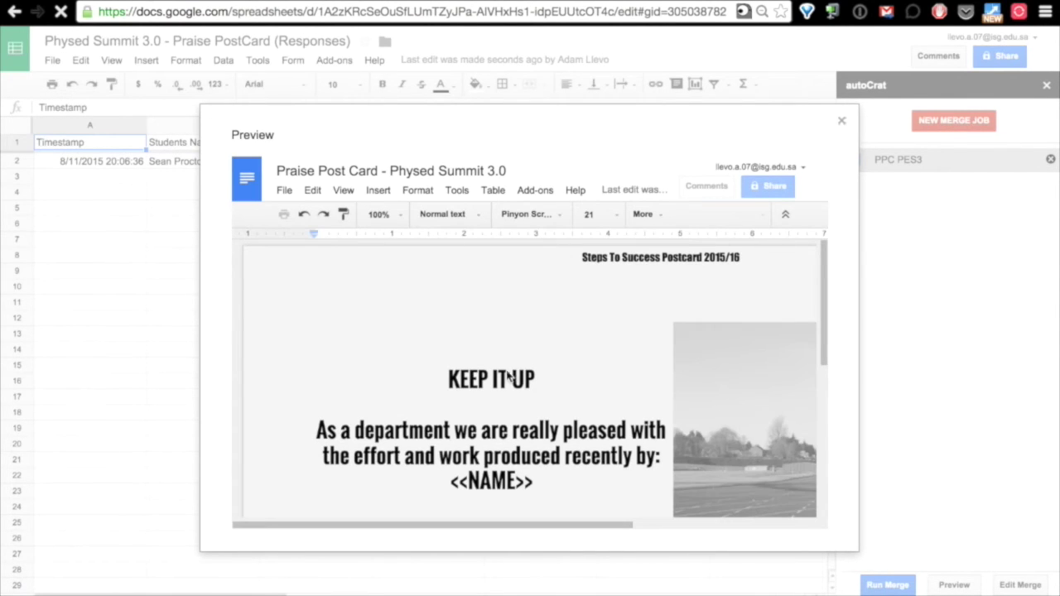
Review the postcard template and close it, returning to the sheet with the PPC PES3 job.
scroll(513, 371, down, 2)
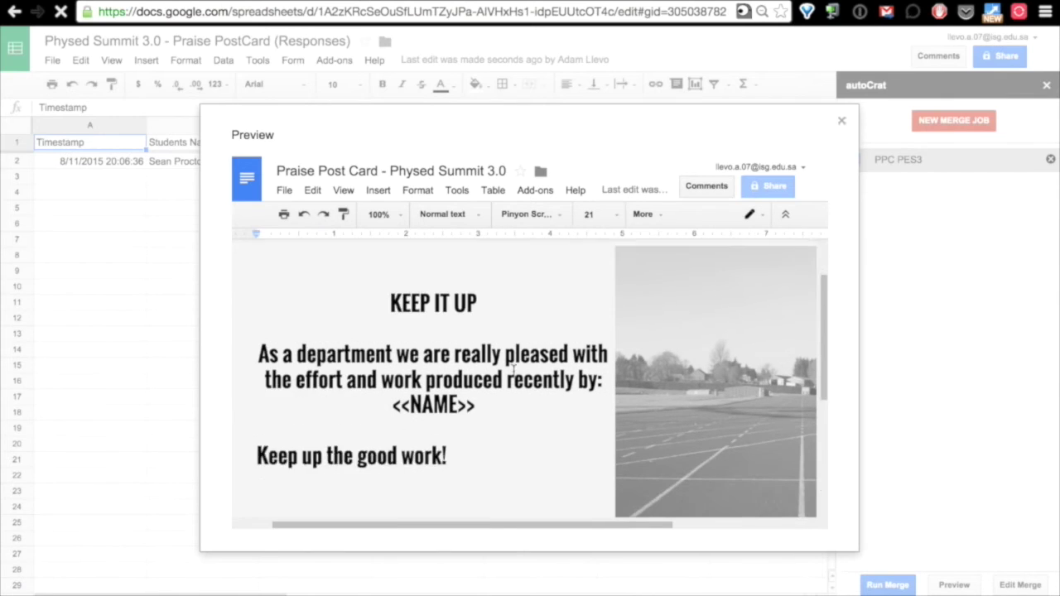
scroll(513, 370, down, 2)
scroll(513, 371, right, 2)
scroll(513, 371, down, 3)
scroll(513, 371, left, 3)
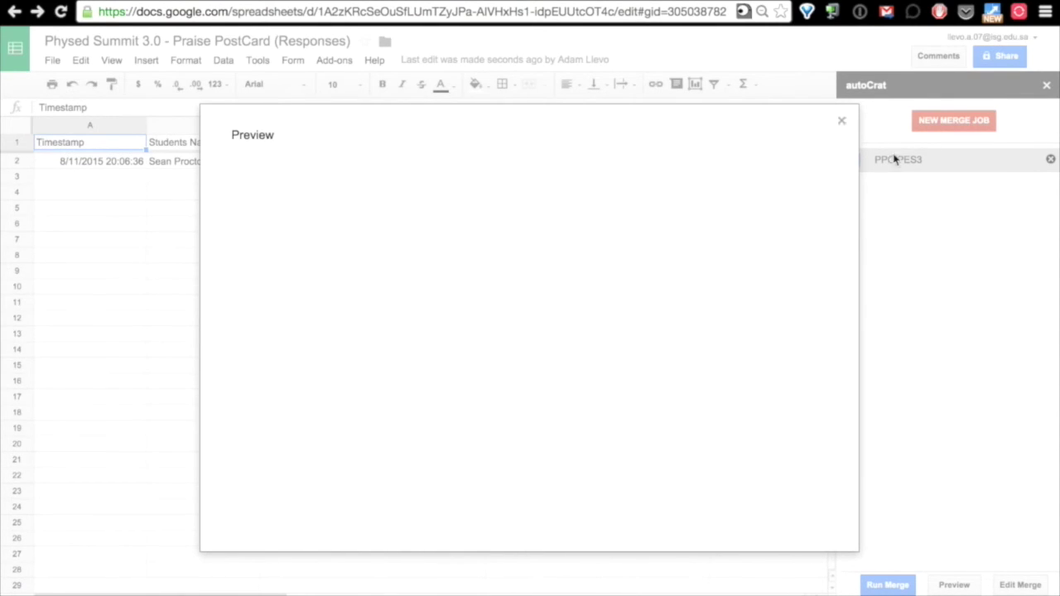
click(843, 121)
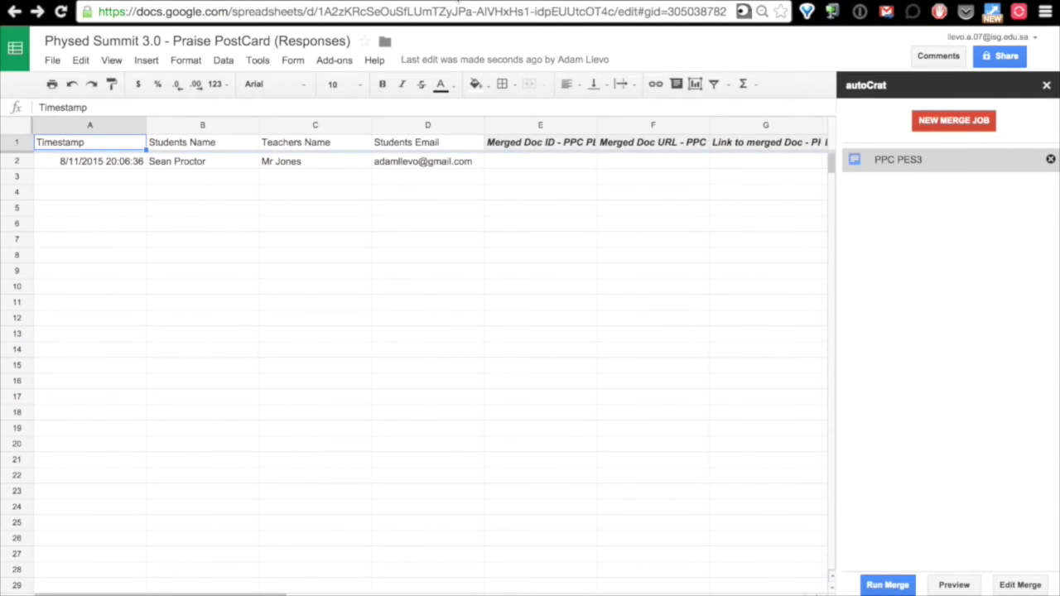
scroll(458, 4, right, 3)
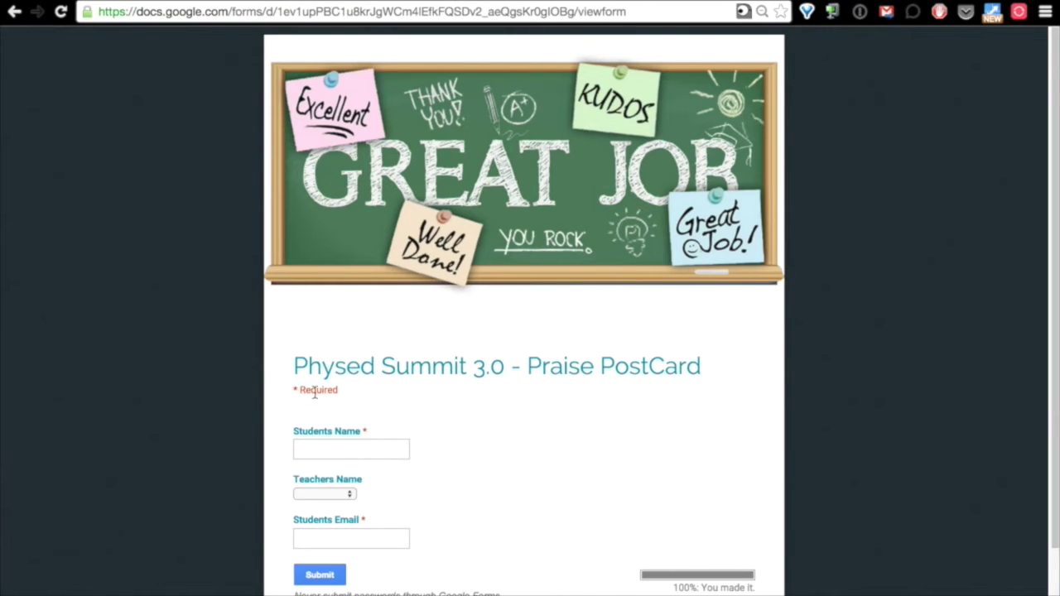
Submit a Praise PostCard with a student name, a chosen teacher and the suggested student email.
click(321, 444)
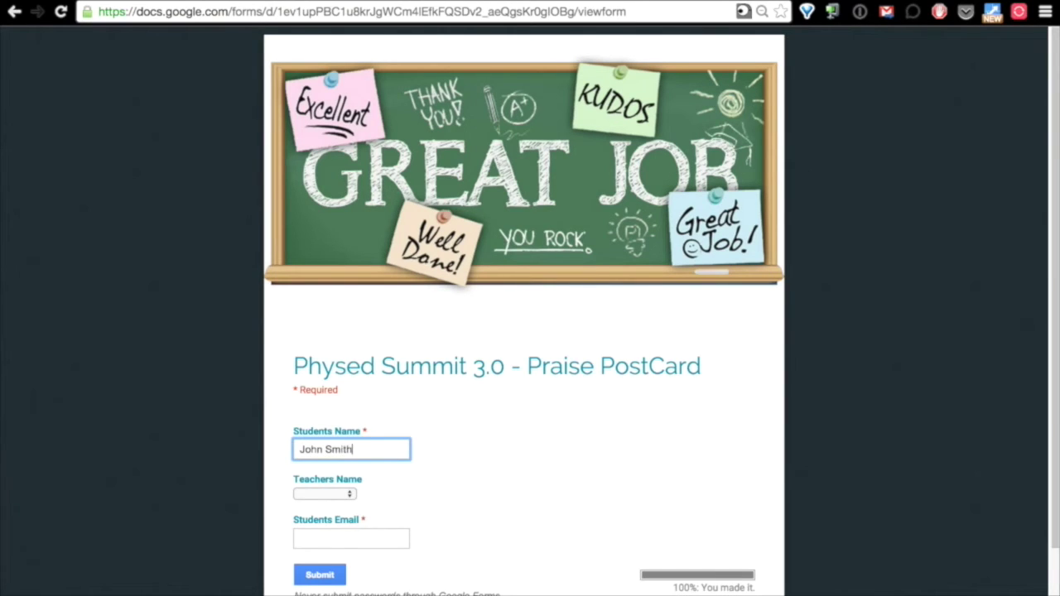
click(348, 495)
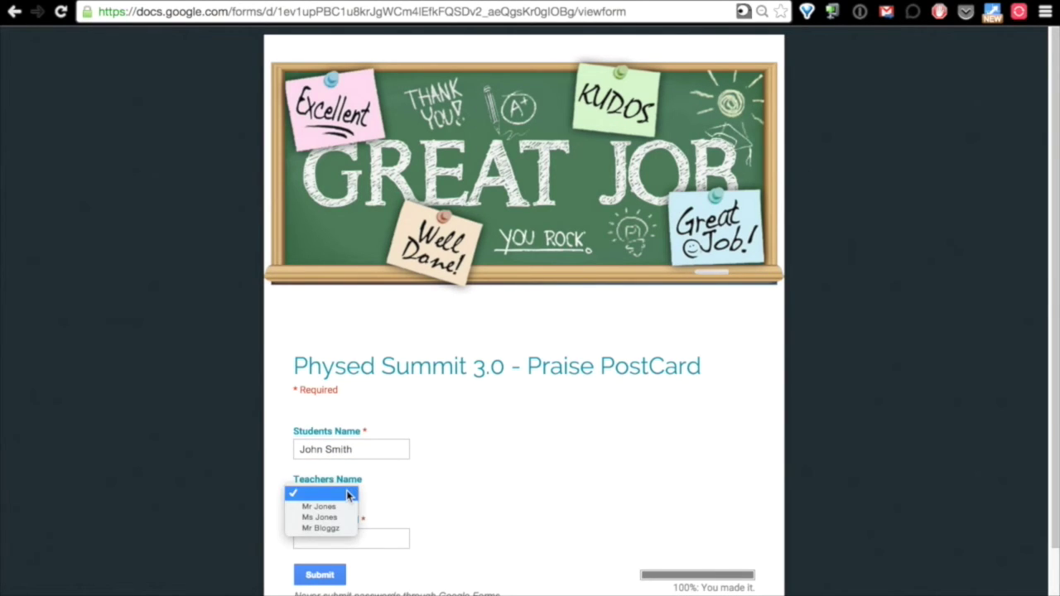
click(346, 518)
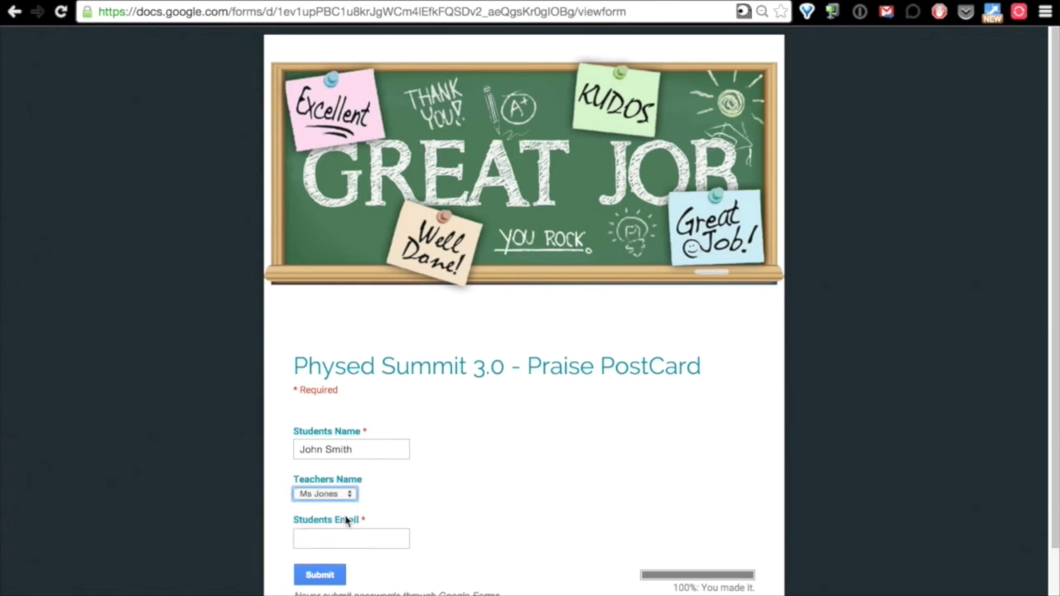
click(348, 538)
text(adam)
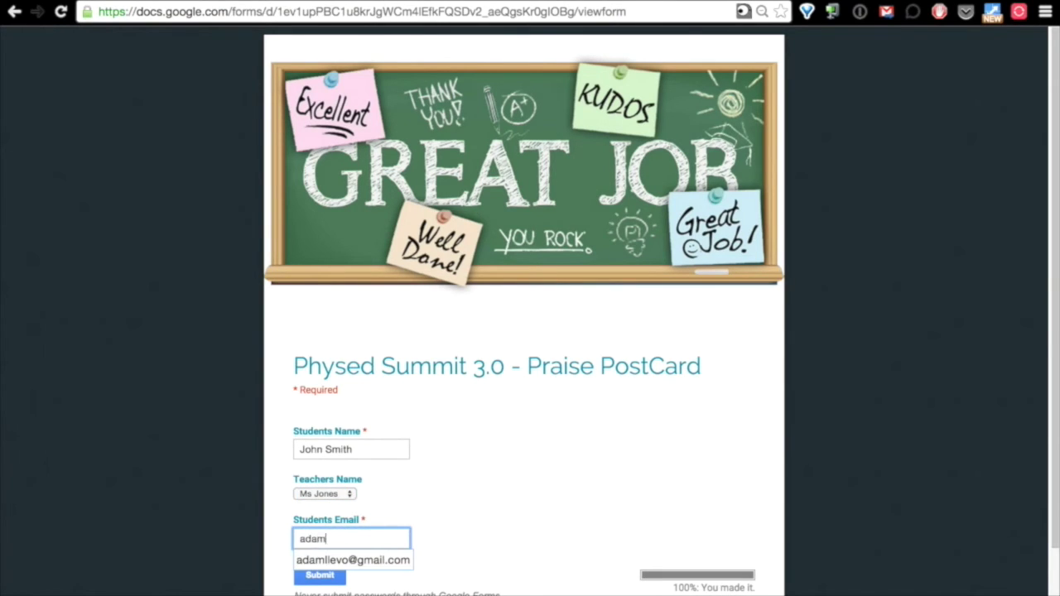
click(354, 560)
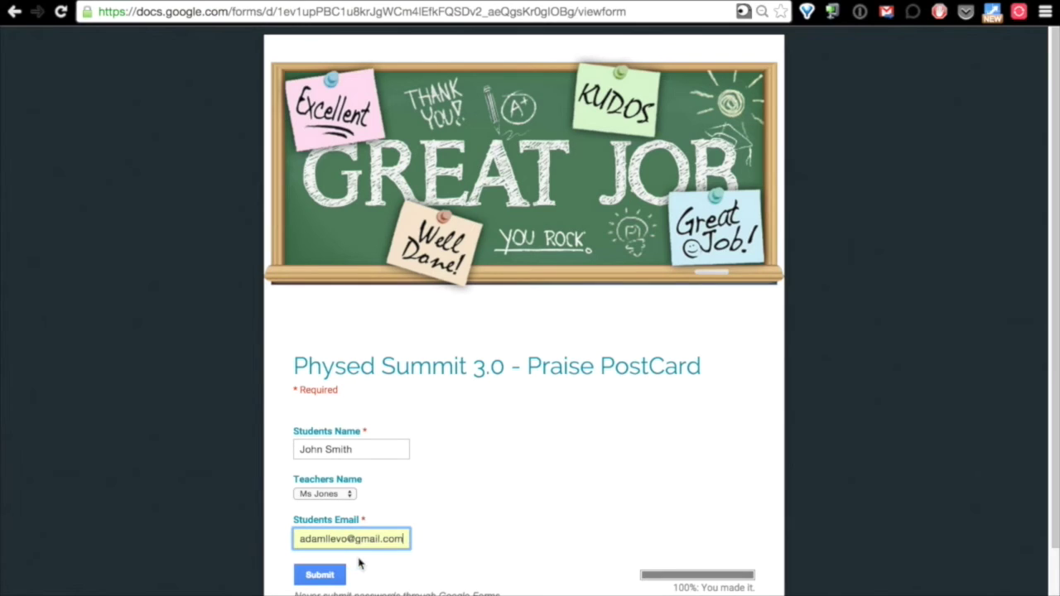
click(320, 576)
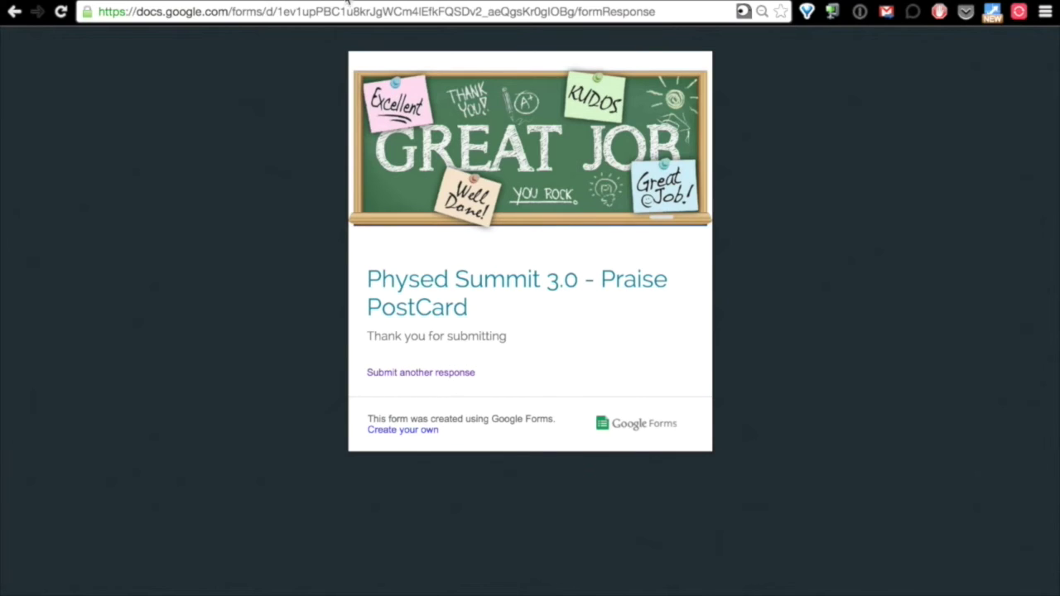
key(ctrl+Tab)
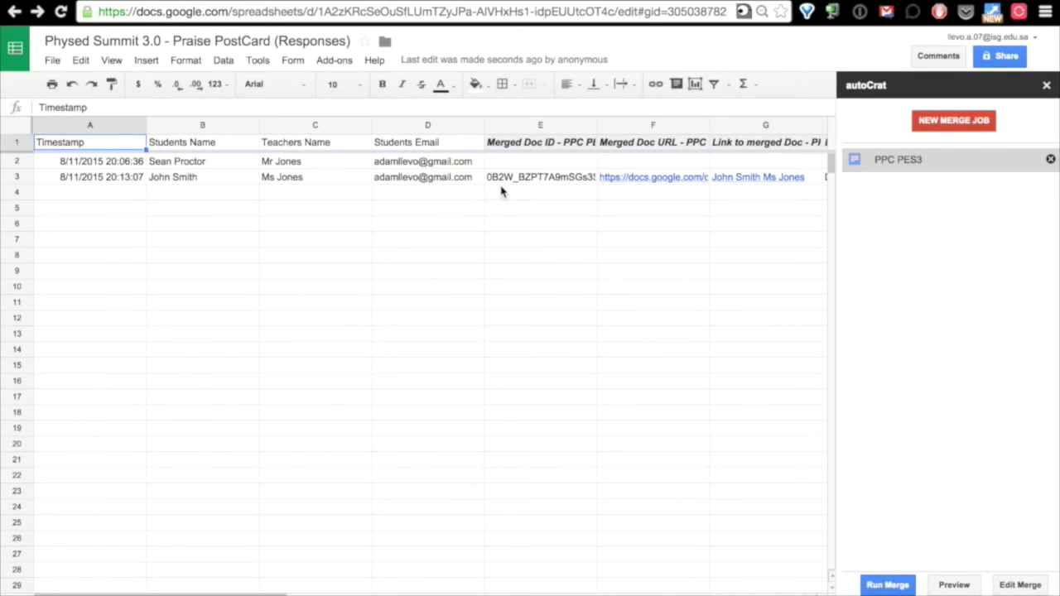
Confirm row 3's merge status reads doc created, merged and emailed, then close autoCrat.
scroll(540, 207, right, 3)
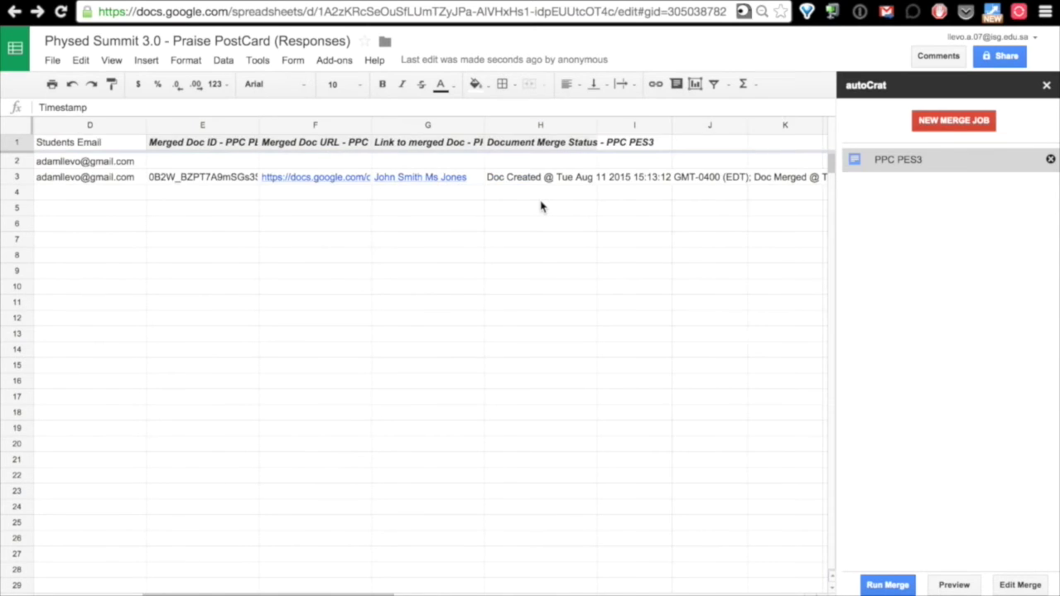
scroll(540, 206, right, 2)
scroll(540, 206, right, 3)
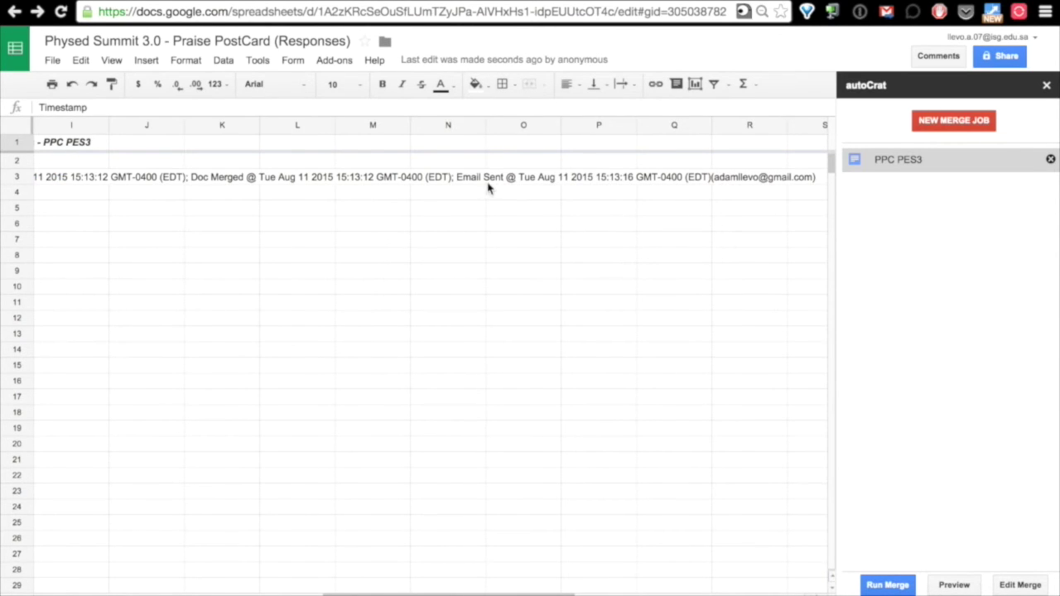
scroll(539, 258, left, 5)
scroll(539, 258, left, 4)
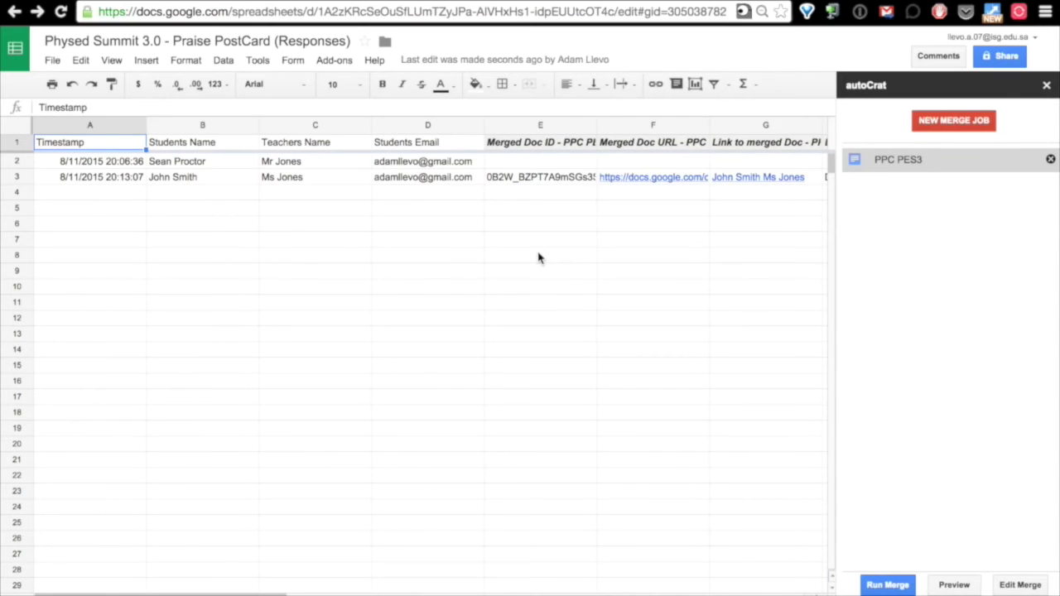
click(1046, 85)
mouse_move(530, 0)
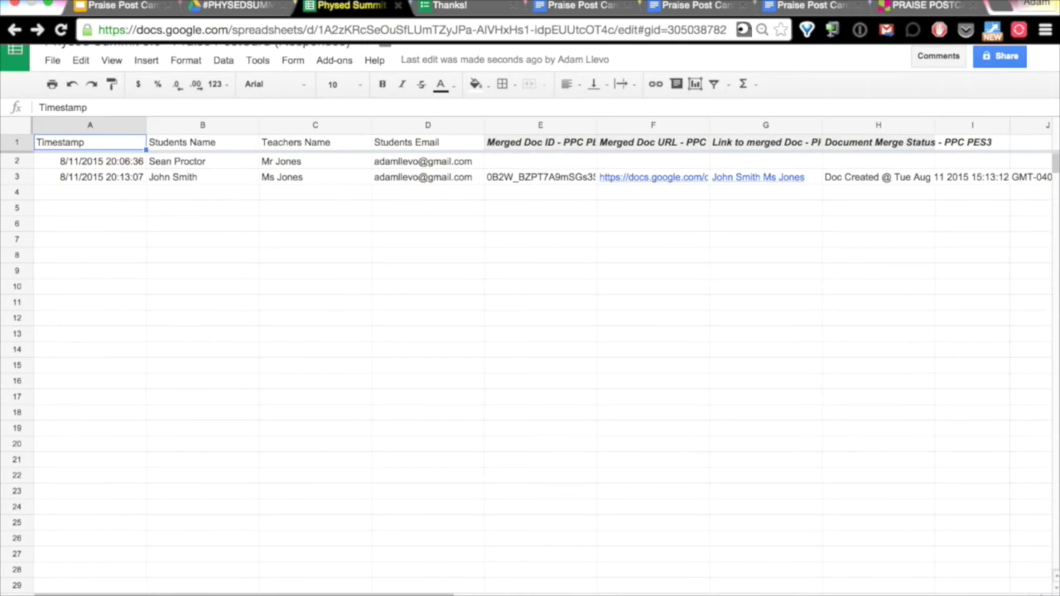
key(super+Tab)
Open the Thank You For Being Amazing email in its own window and select the postcard PDF.
click(320, 40)
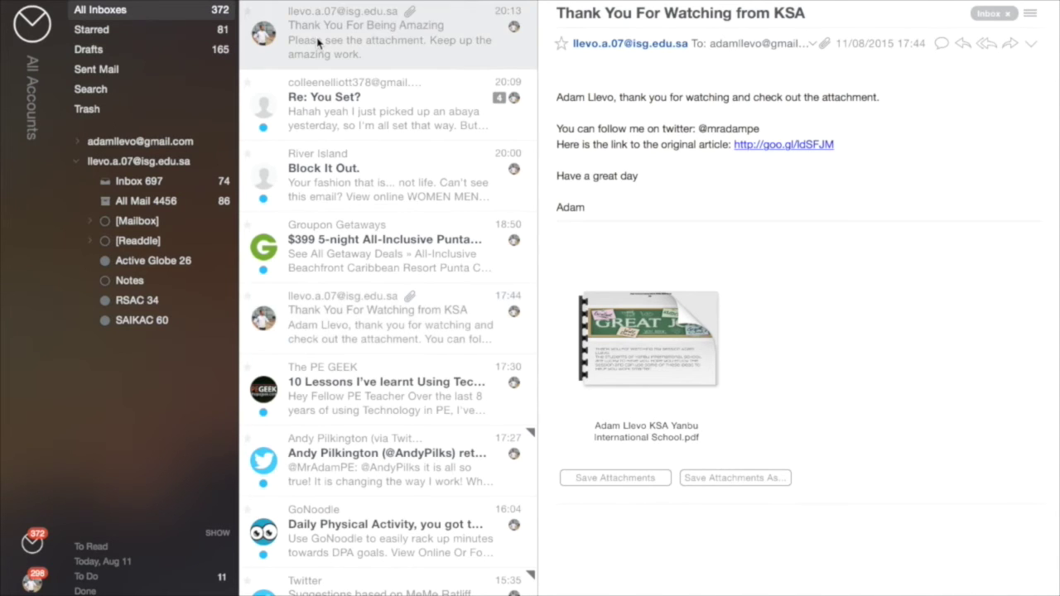
double_click(318, 41)
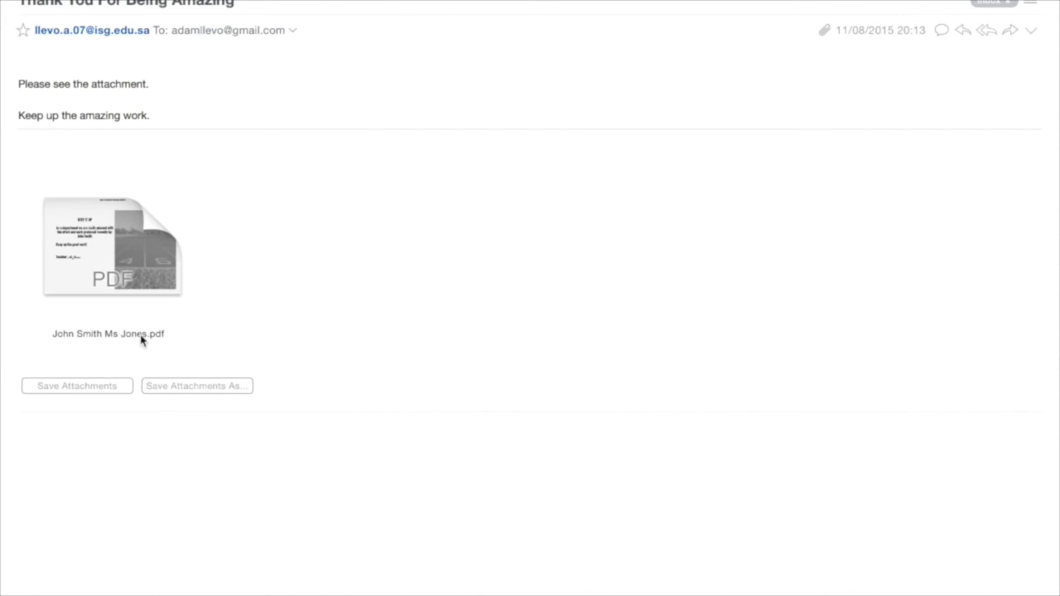
click(97, 262)
Open the merged postcard PDF in Preview and scroll through the KEEP IT UP page.
double_click(97, 261)
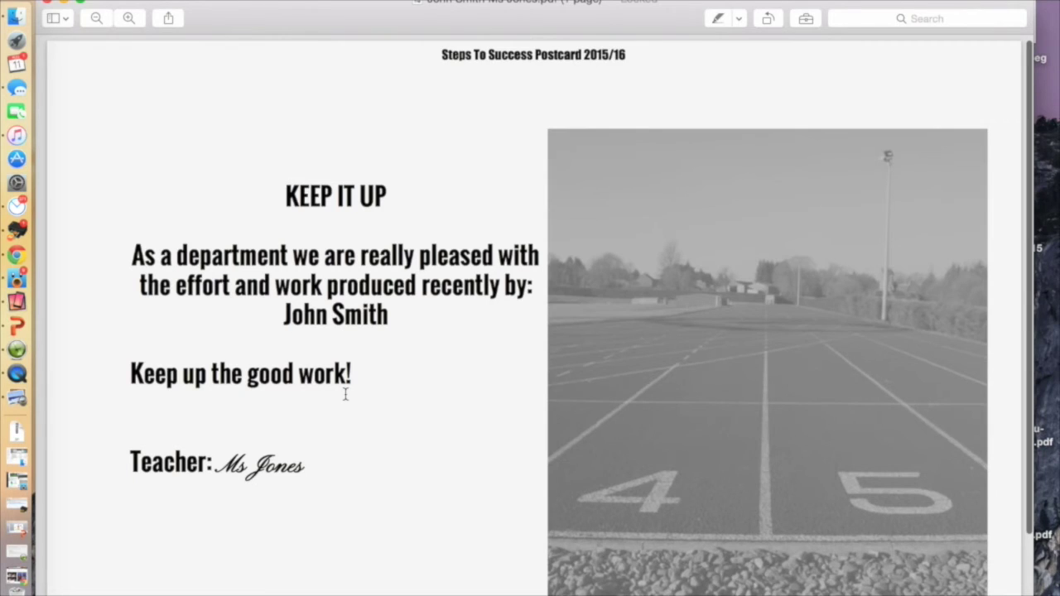
scroll(346, 394, down, 5)
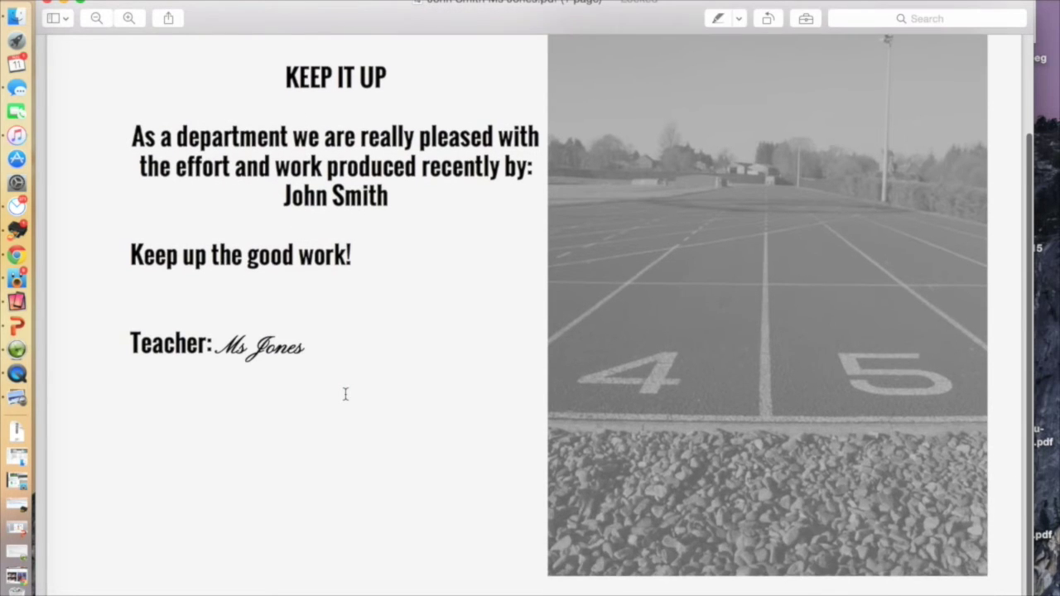
scroll(346, 395, up, 5)
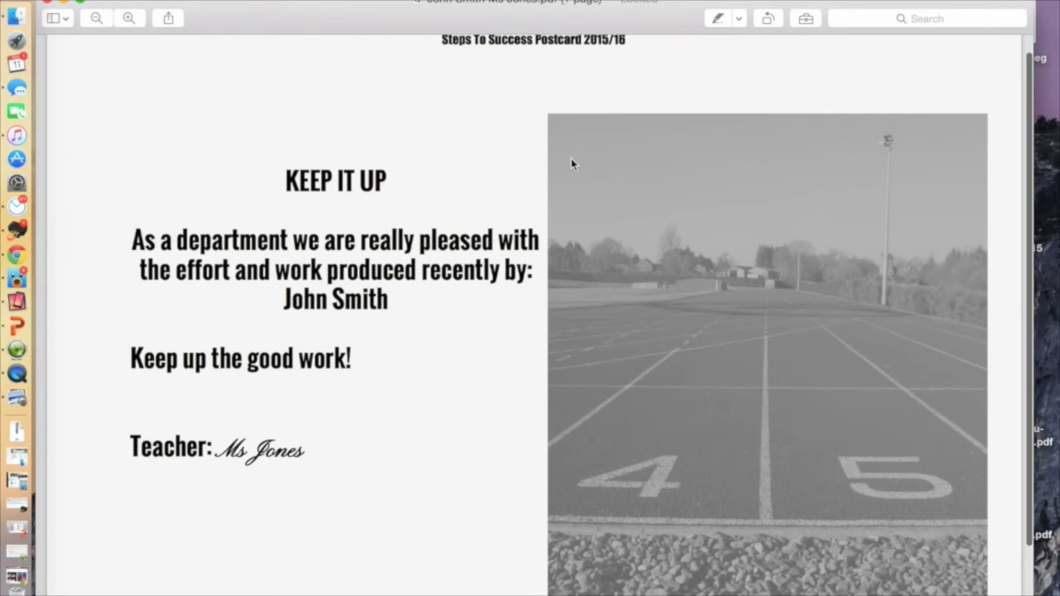
scroll(516, 234, up, 1)
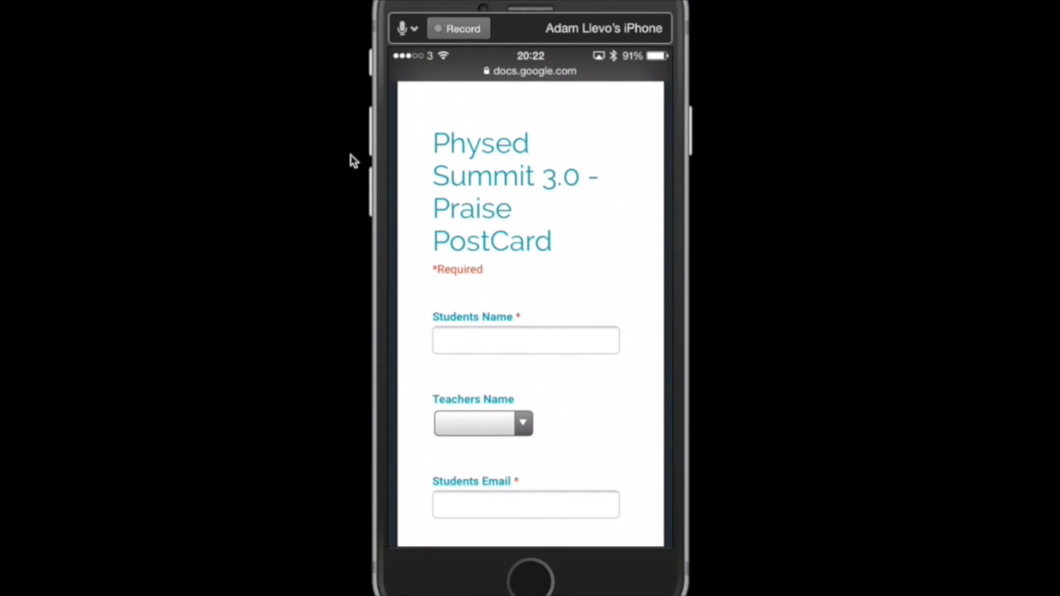
Show the Doc-Appender folder with Class Report, Student Reports and both Phys Ed Summit forms.
mouse_move(506, 2)
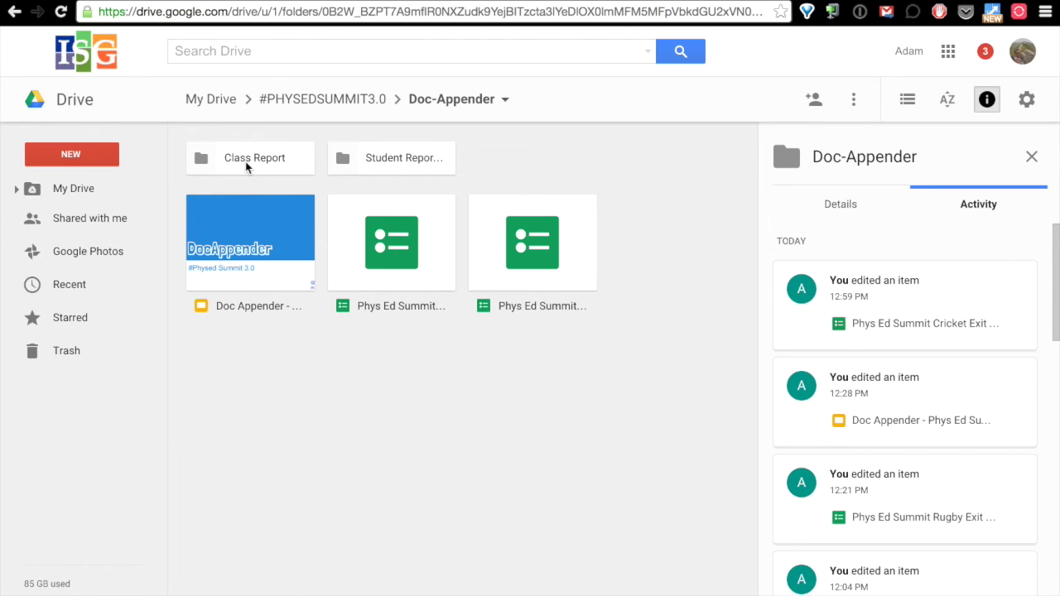
Open the Student Reports folder and then its Physical Education report document.
click(383, 165)
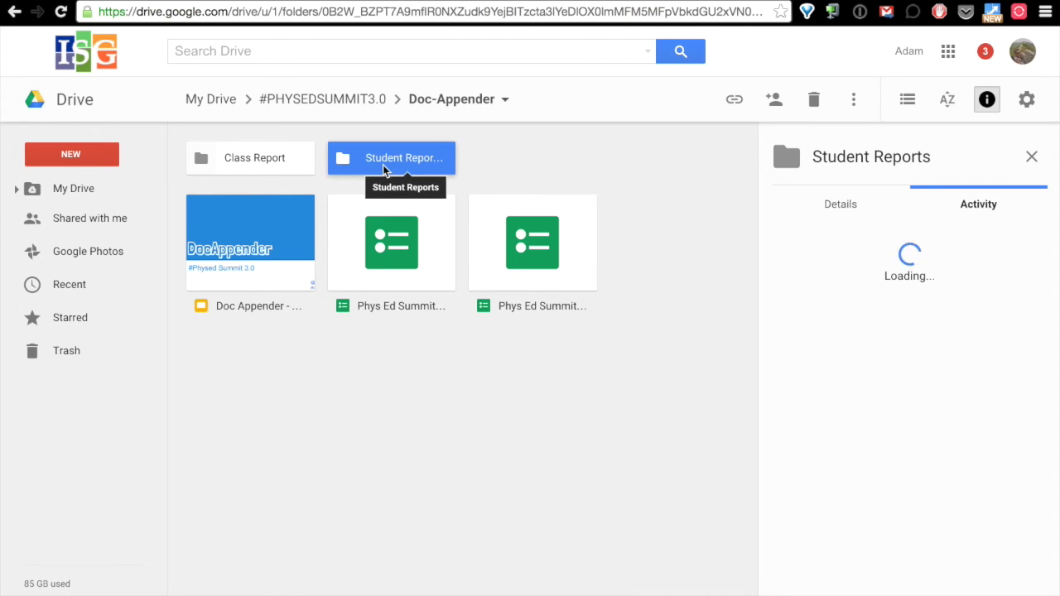
double_click(383, 165)
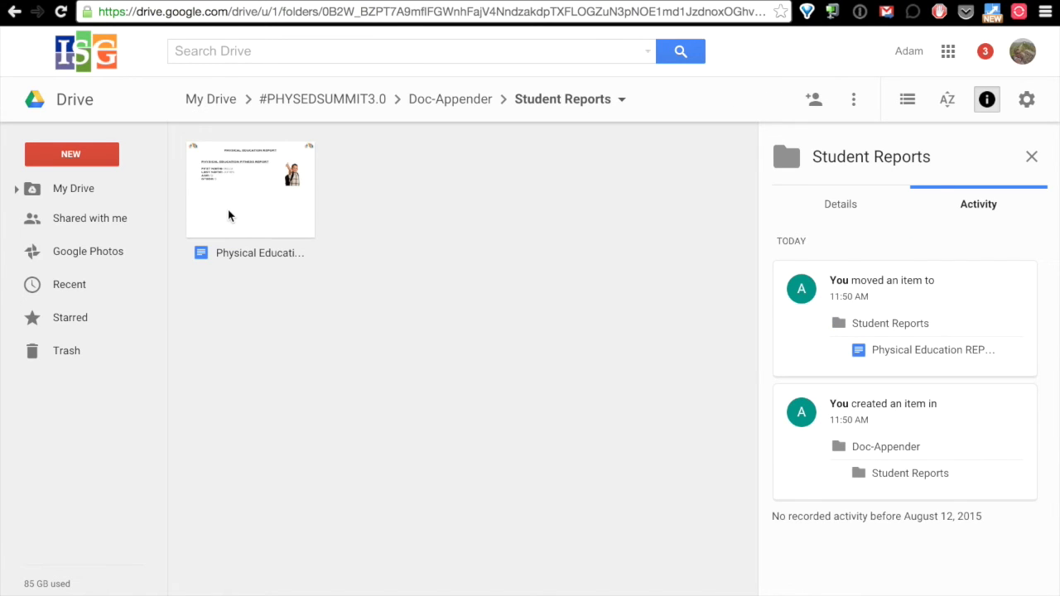
double_click(229, 213)
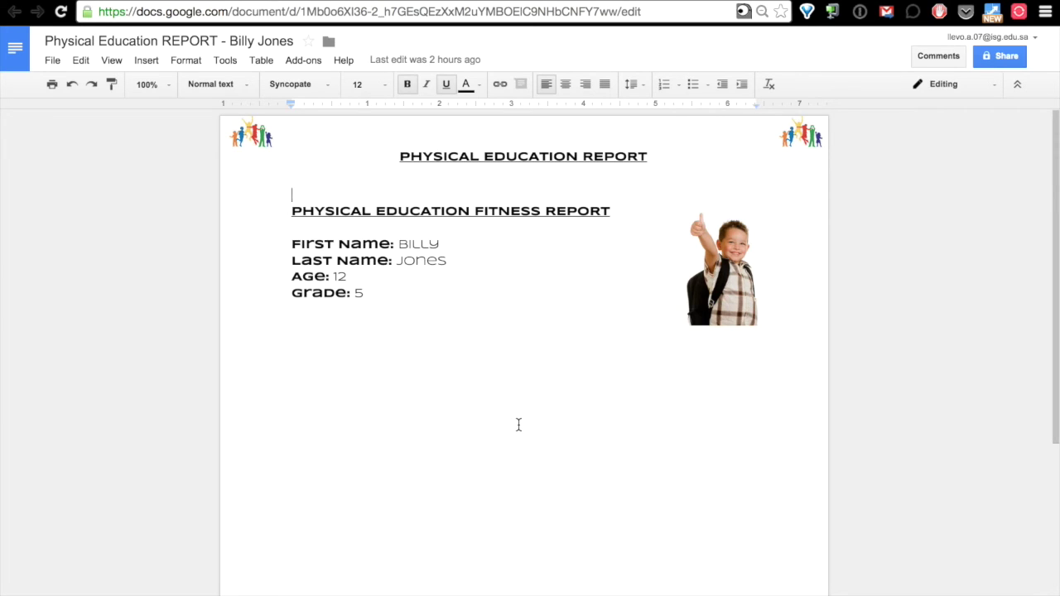
Delete the report's first name, last name, Age 12, Grade 5 and the boy's photo.
double_click(429, 243)
key(BackSpace)
double_click(422, 258)
key(BackSpace)
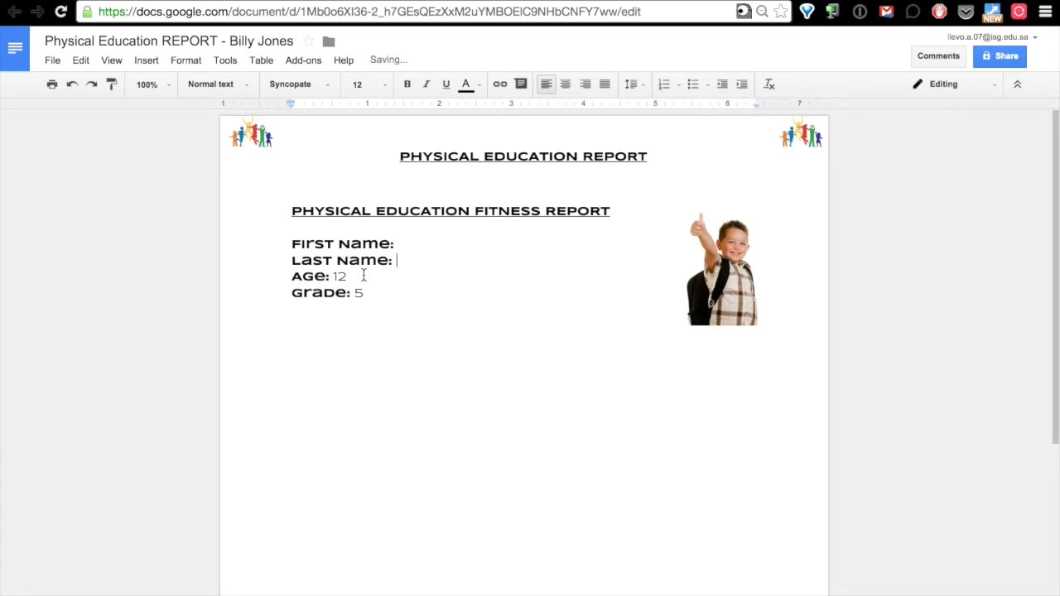
double_click(339, 277)
key(BackSpace)
double_click(361, 294)
key(BackSpace)
click(719, 272)
key(BackSpace)
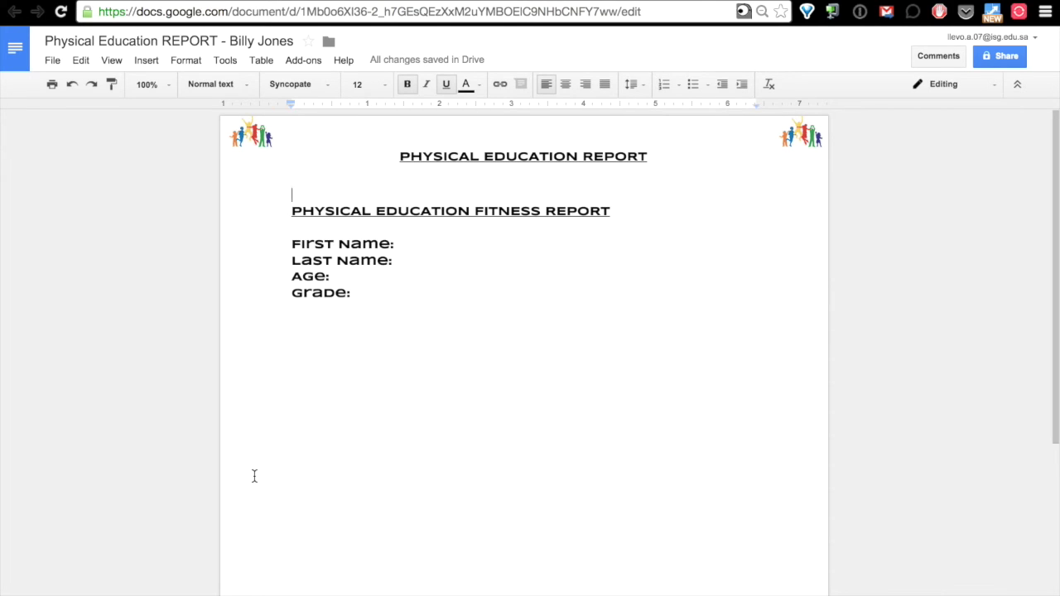
Undo all five deletions to restore the report, then close it and return to Doc-Appender.
click(72, 85)
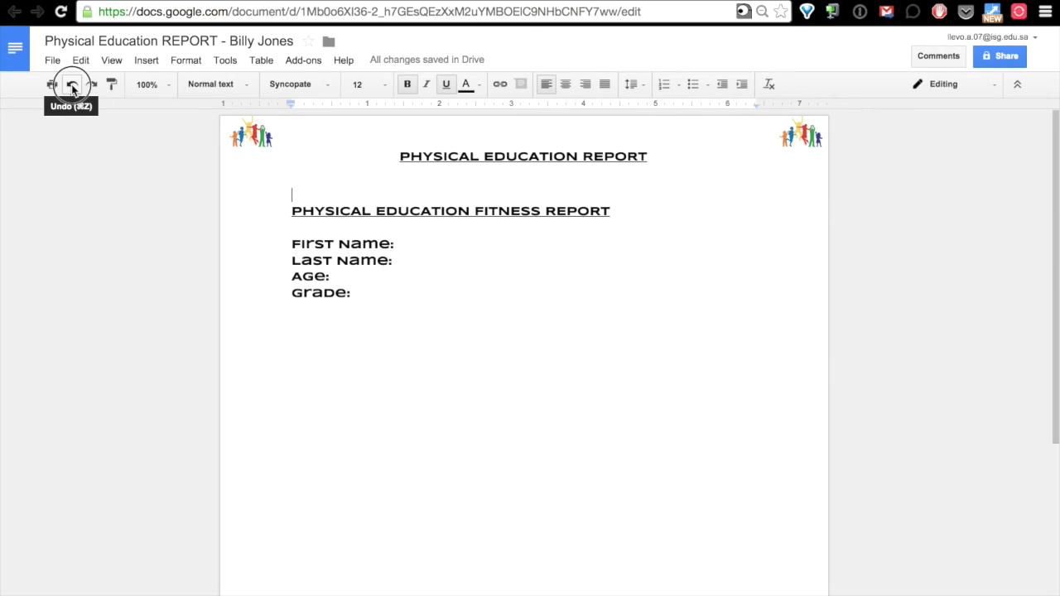
click(72, 85)
click(72, 85)
click(72, 84)
click(72, 84)
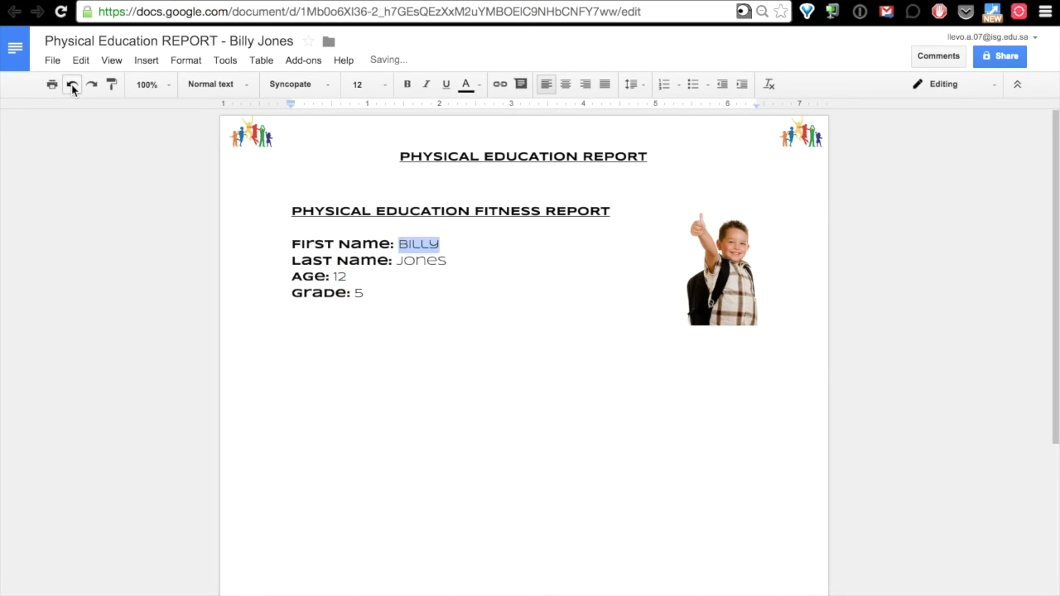
click(585, 572)
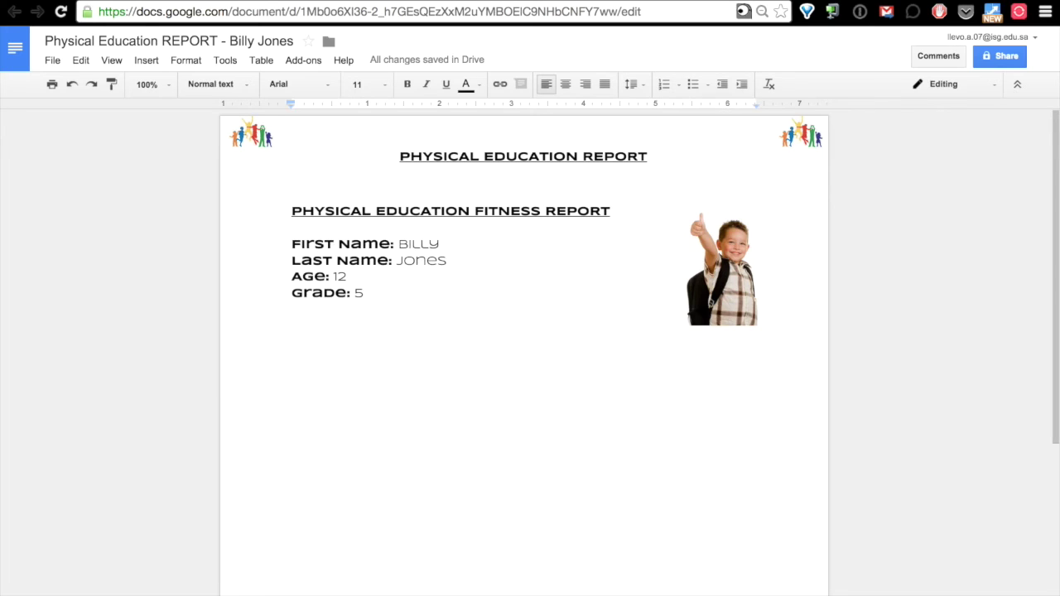
key(ctrl+Tab)
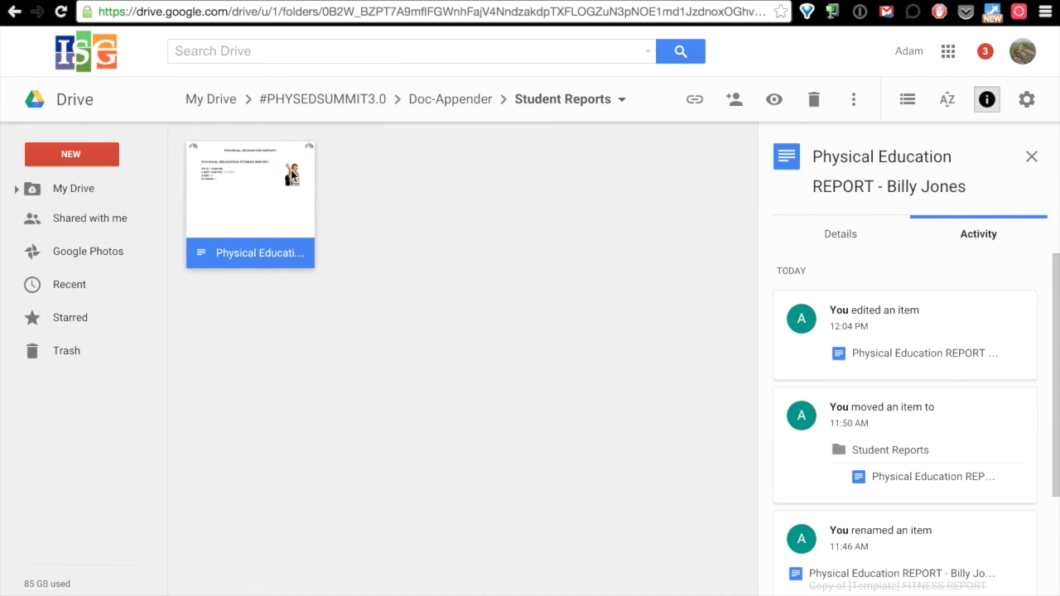
click(456, 102)
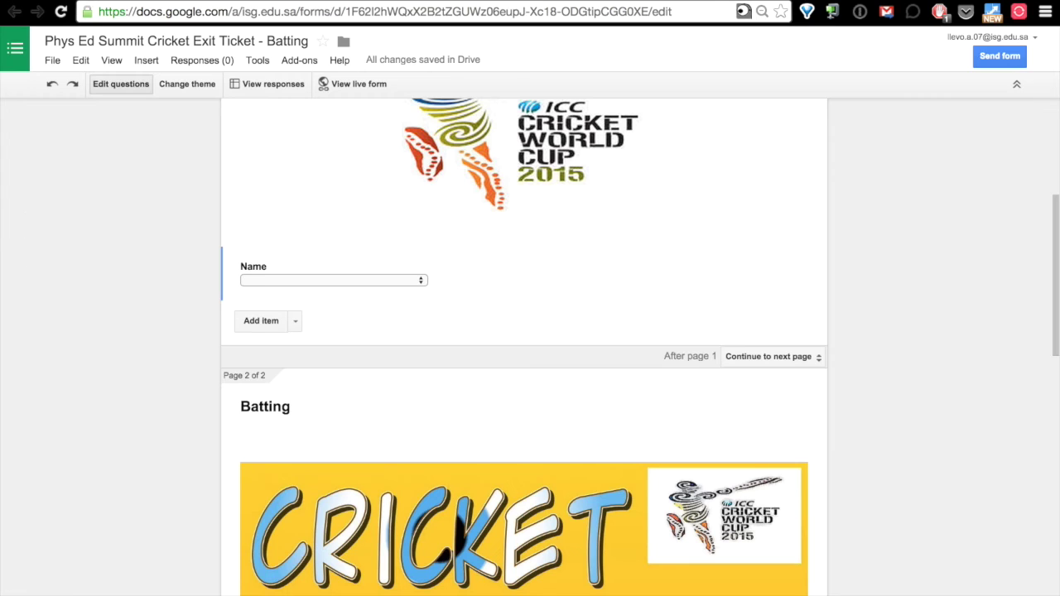
Scroll through the Cricket Exit Ticket form to review its questions.
scroll(565, 226, up, 4)
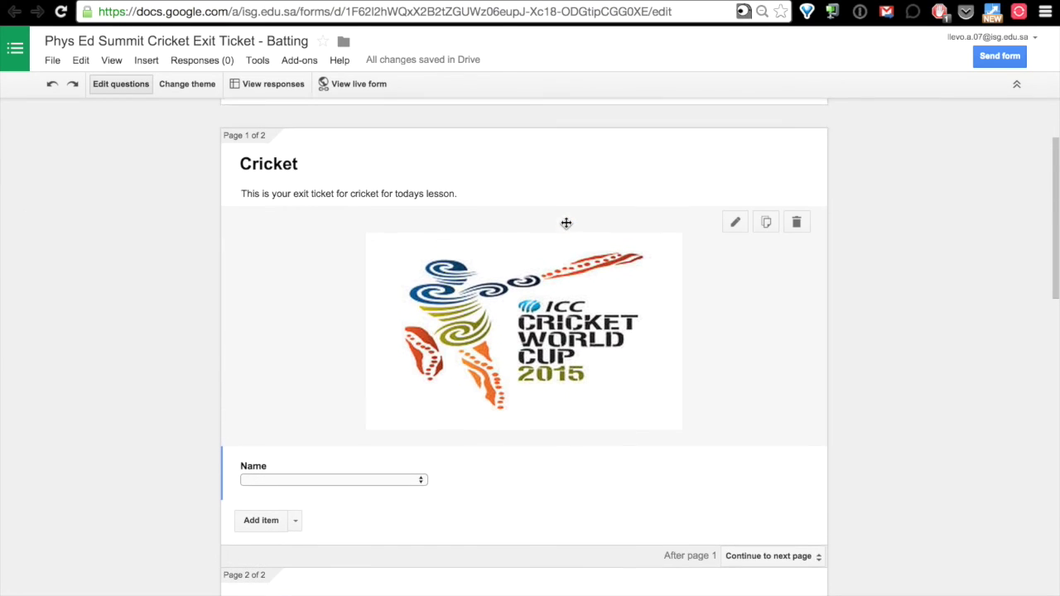
scroll(566, 226, up, 1)
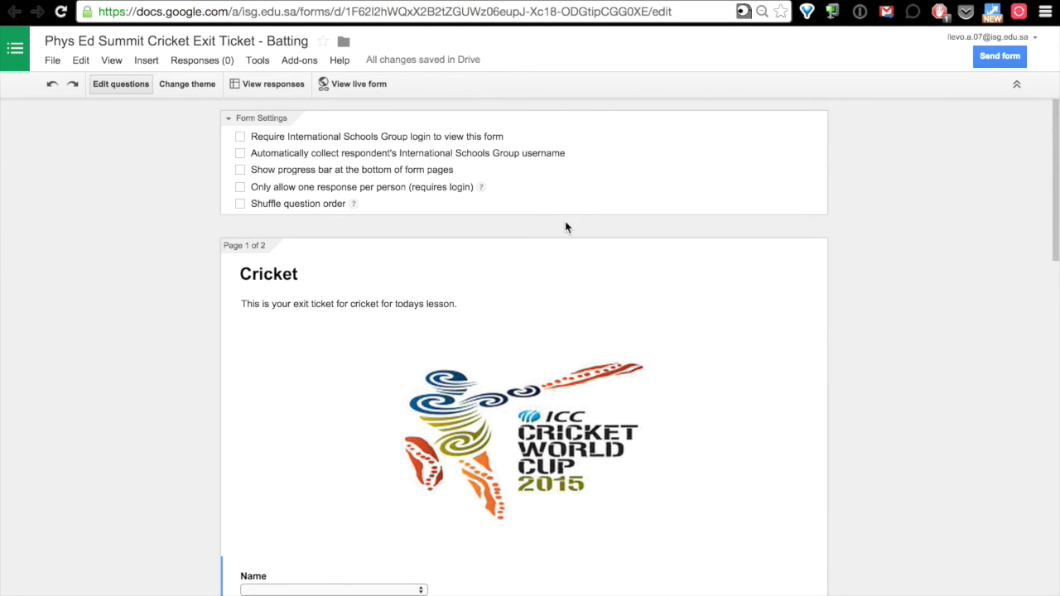
scroll(566, 226, down, 3)
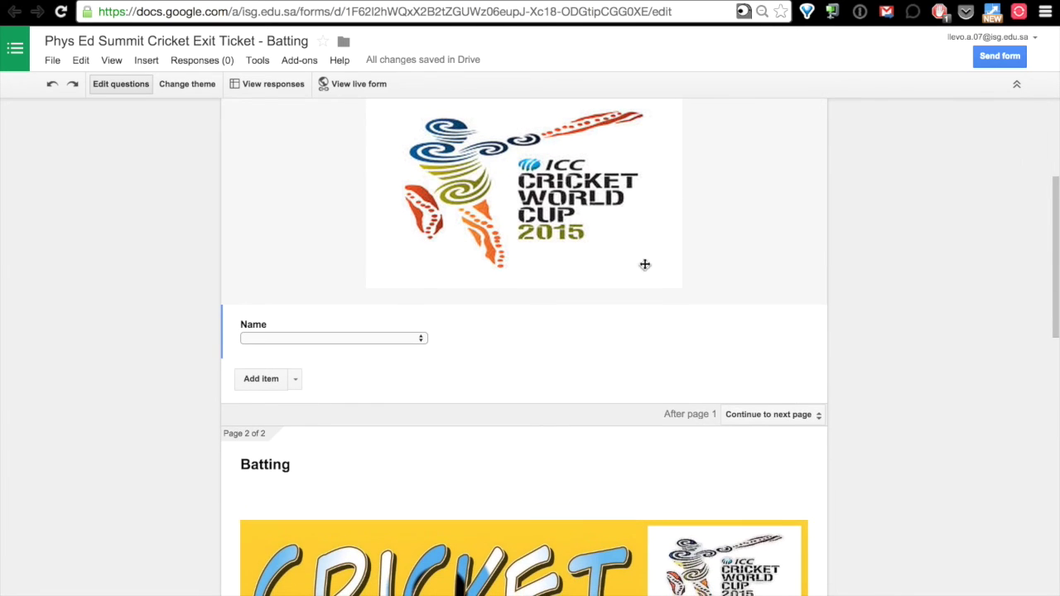
scroll(881, 446, down, 2)
scroll(880, 447, down, 2)
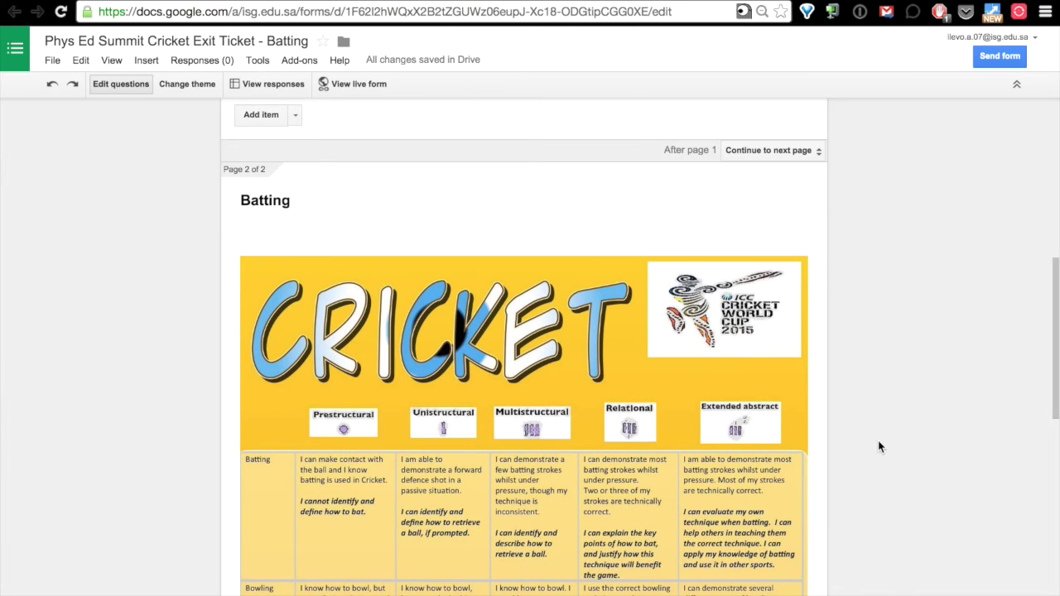
scroll(880, 447, down, 2)
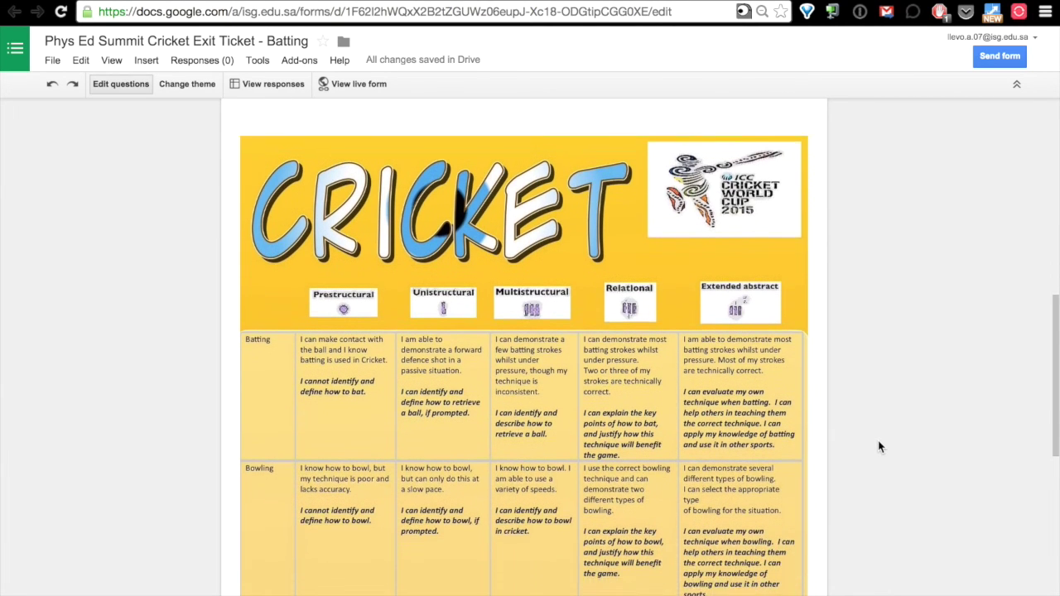
scroll(880, 447, down, 2)
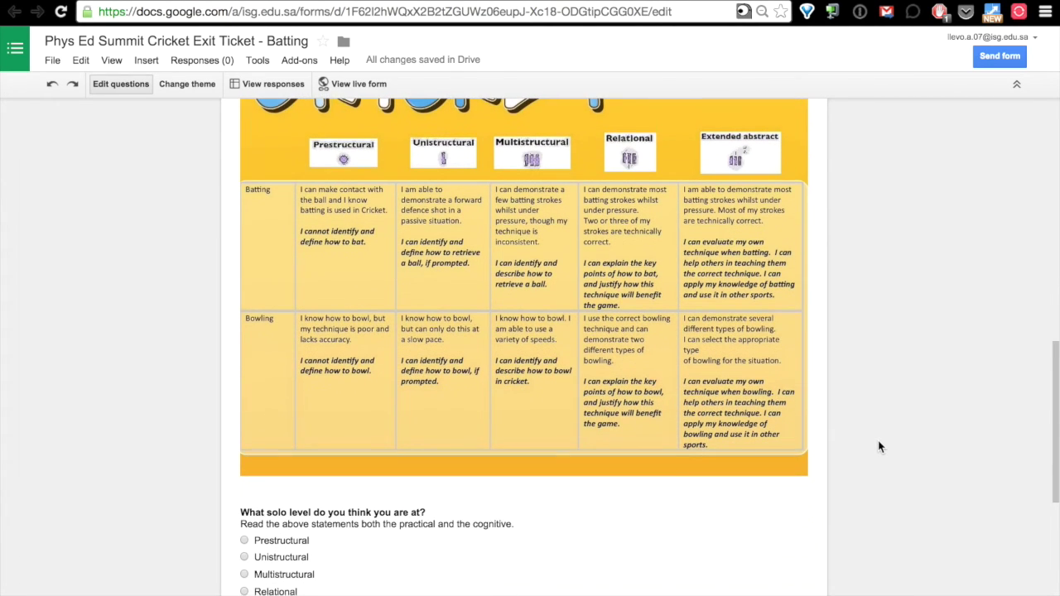
scroll(880, 447, down, 1)
scroll(880, 447, down, 2)
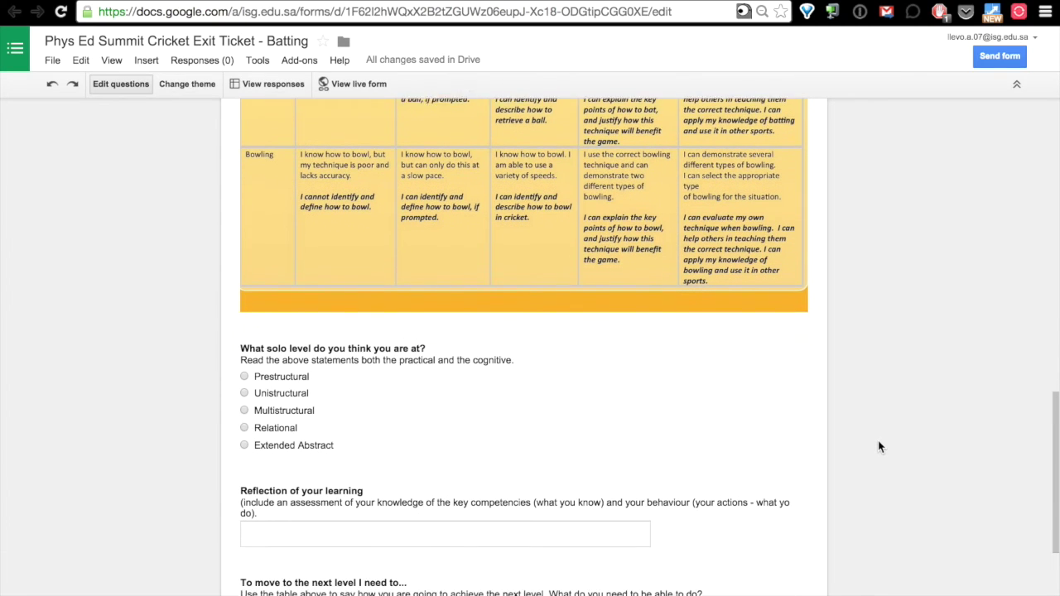
scroll(881, 447, down, 2)
scroll(881, 448, up, 1)
scroll(881, 447, up, 15)
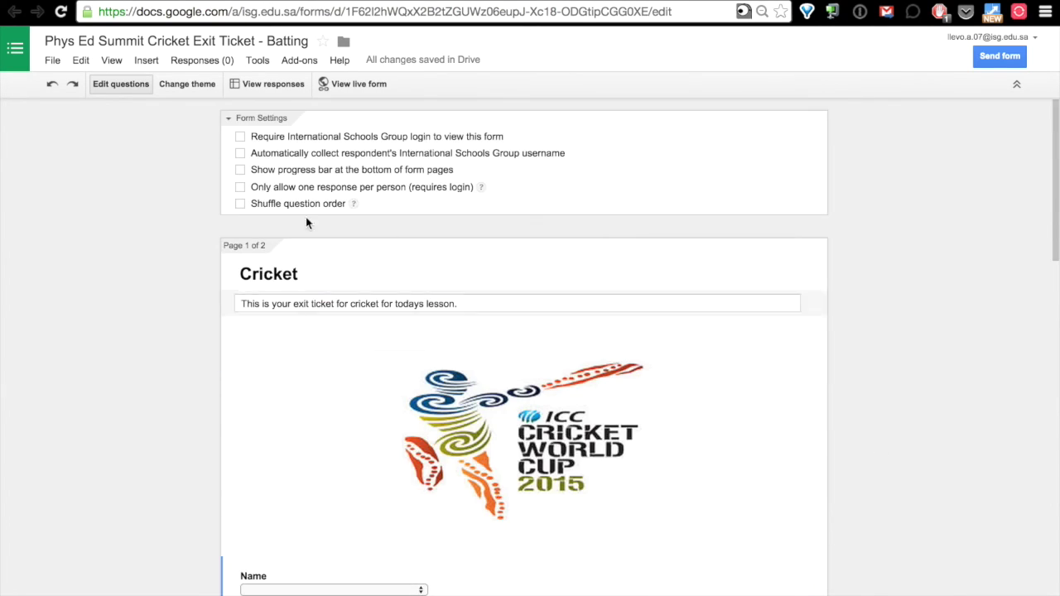
Delete option 1's text from the Name dropdown question, leaving it with no choices.
click(397, 584)
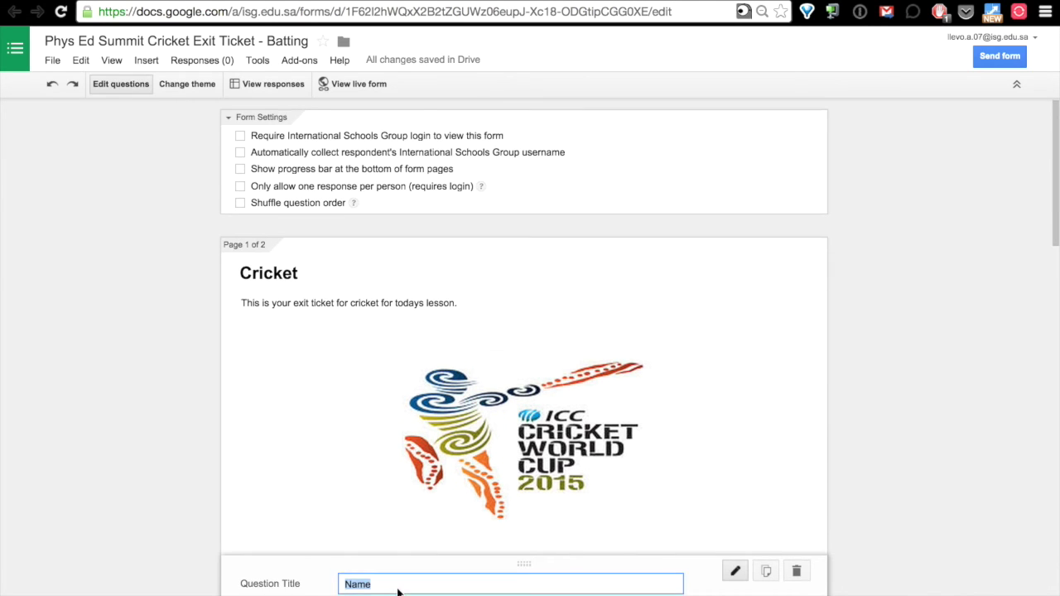
click(461, 564)
key(BackSpace)
click(256, 533)
scroll(256, 536, down, 3)
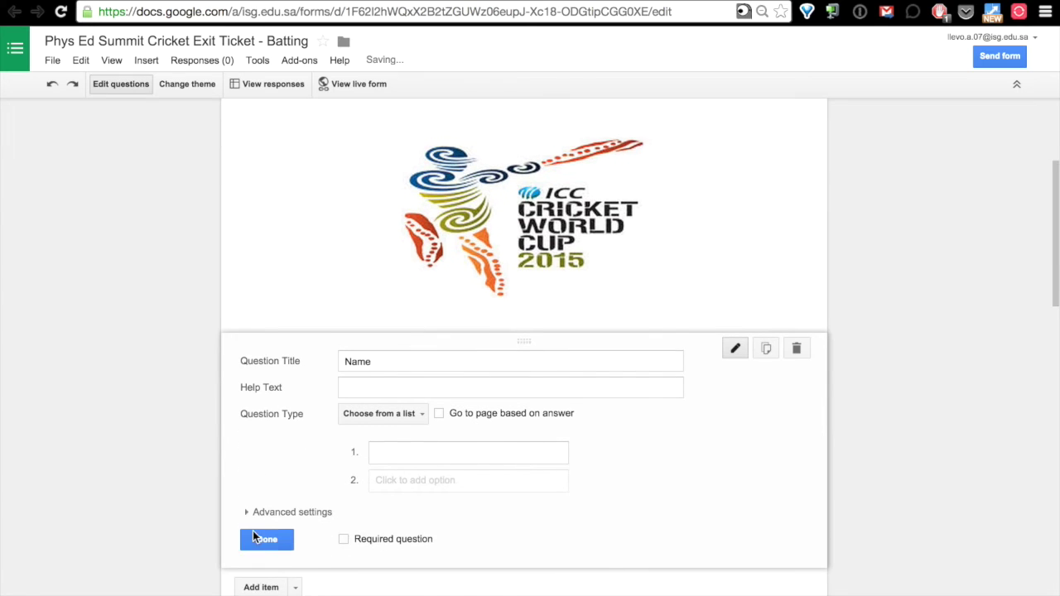
click(256, 534)
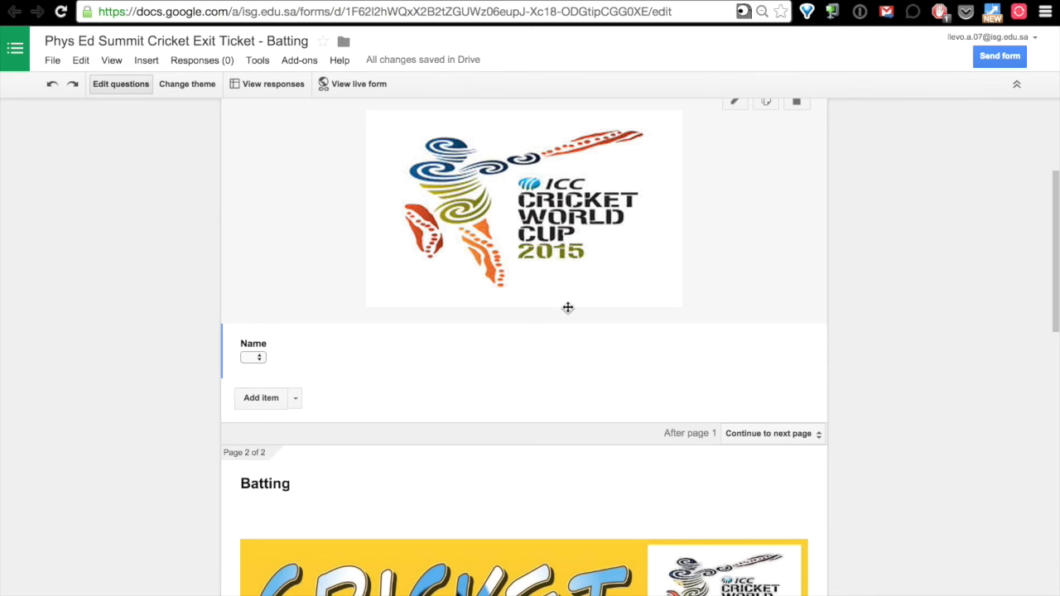
Search the add-on store for 'doc append' to confirm docAppender is installed, then show its menu.
click(298, 67)
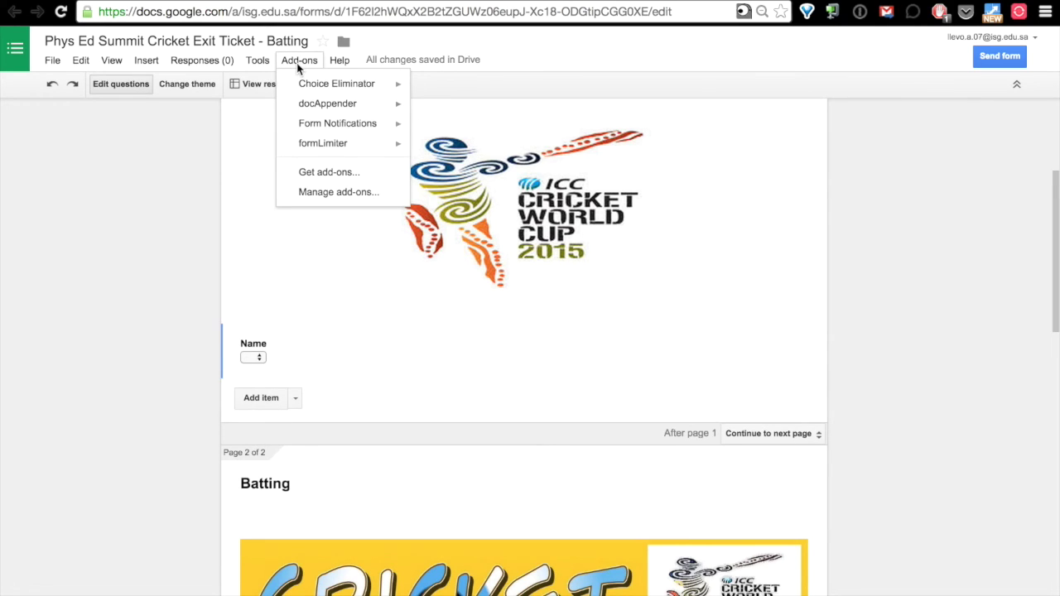
click(338, 172)
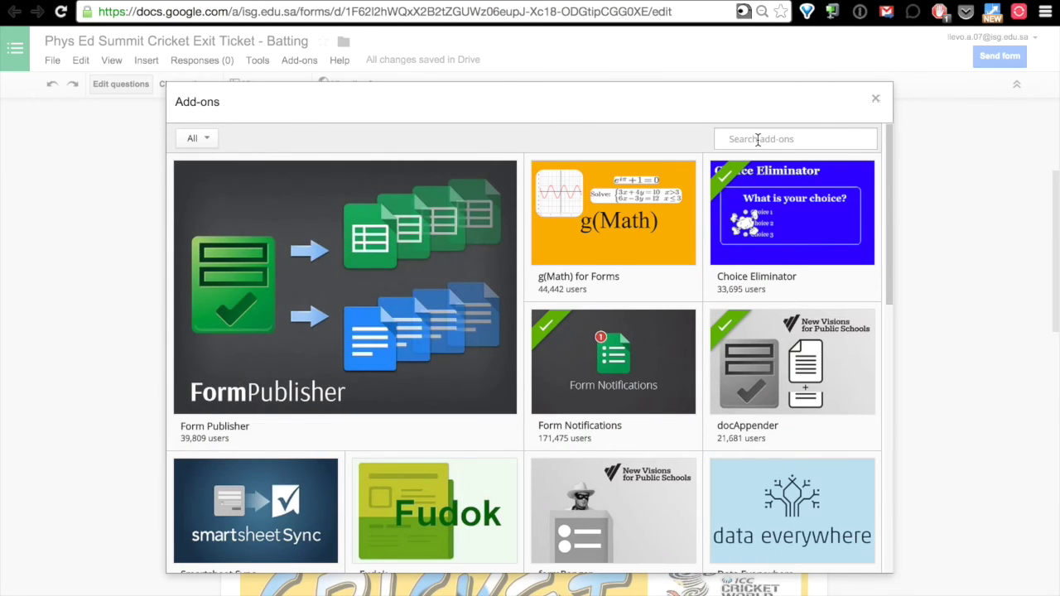
click(760, 139)
text(doc appender)
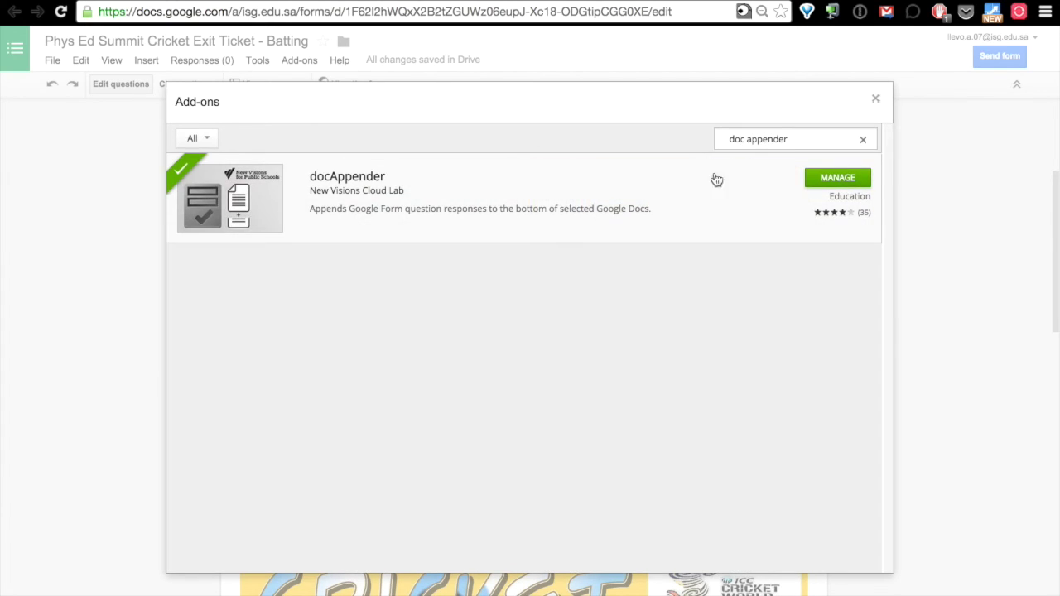
click(875, 100)
click(290, 62)
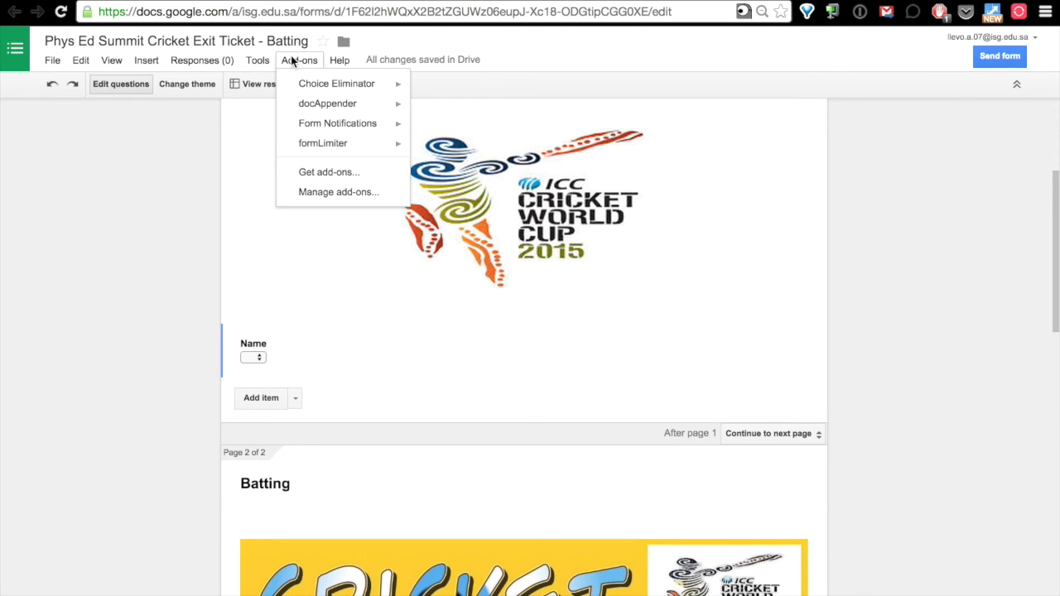
mouse_move(351, 106)
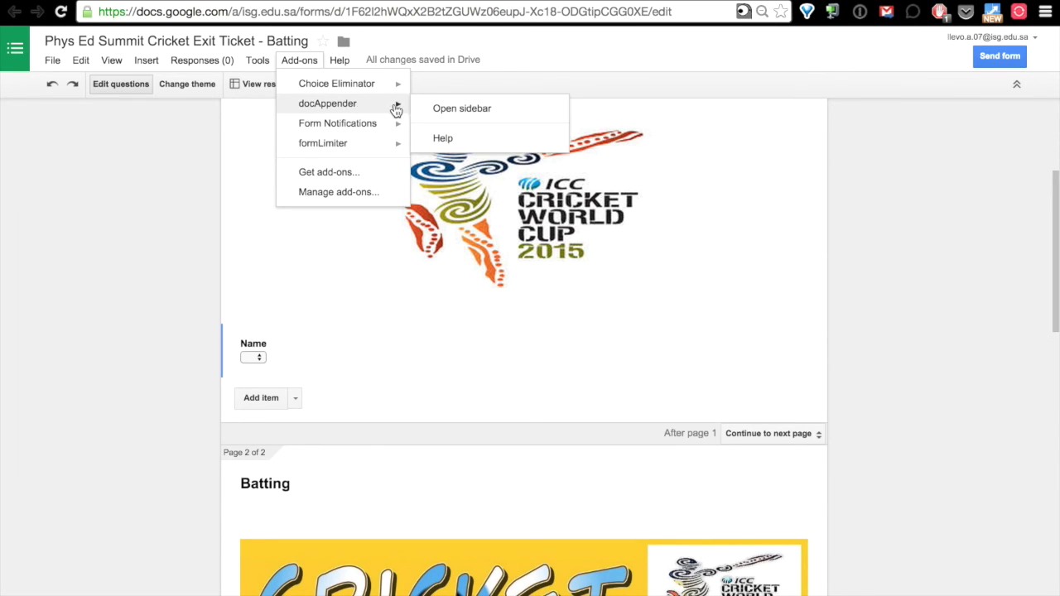
Open docAppender and choose Student Reports as the folder holding the report Docs.
click(447, 113)
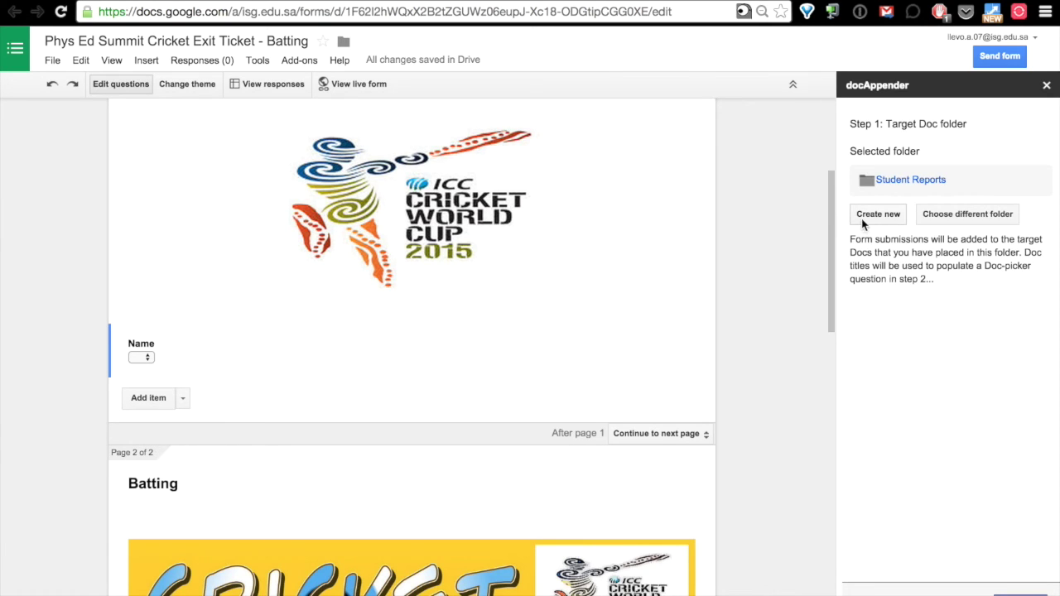
click(952, 215)
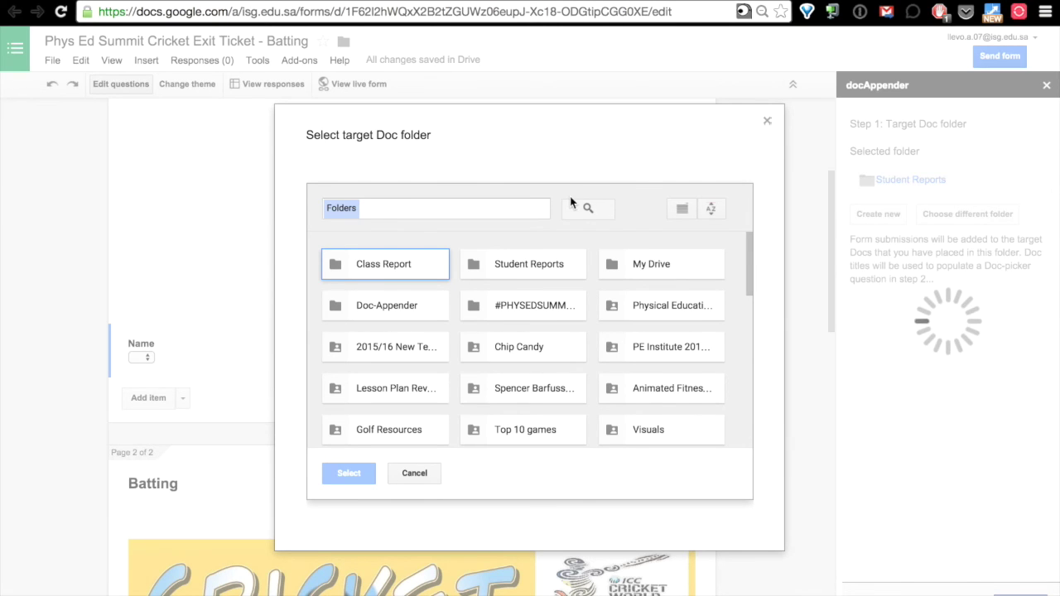
click(501, 265)
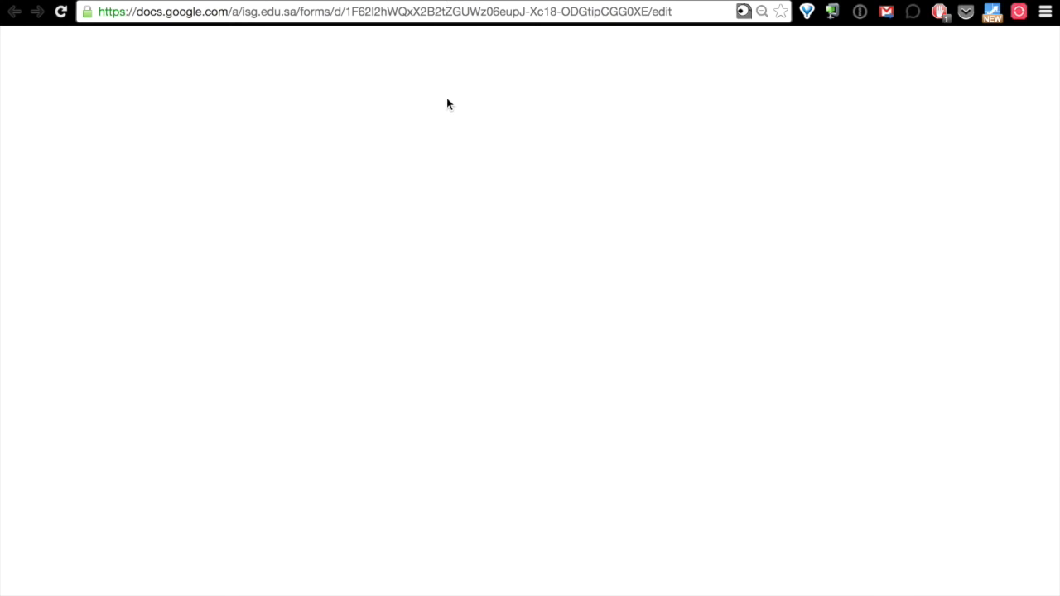
click(349, 474)
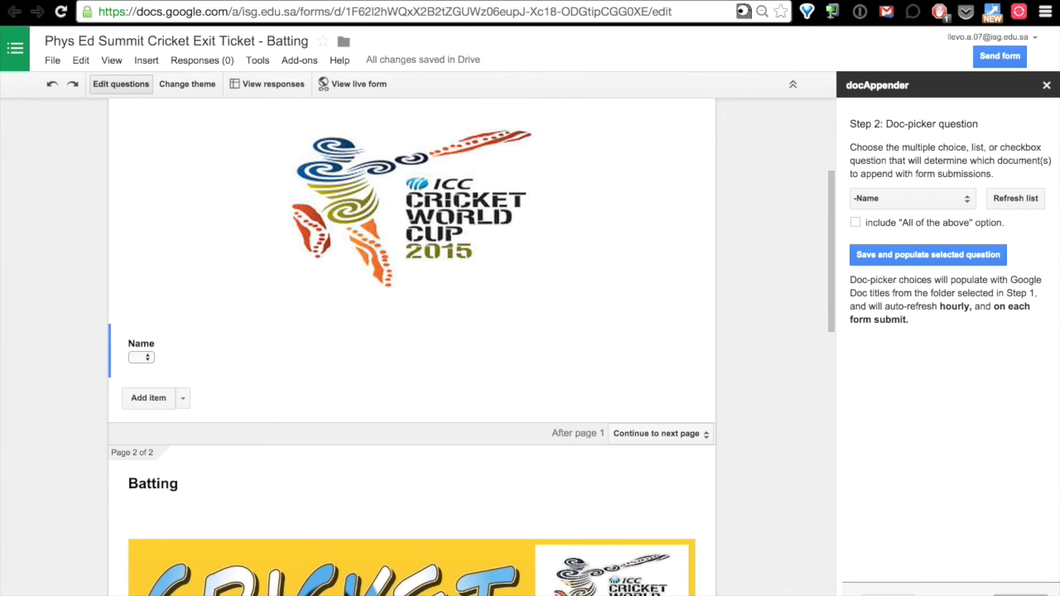
Refresh the question list, pick Name as doc-picker, and populate it with the report Doc titles.
click(1018, 200)
click(961, 199)
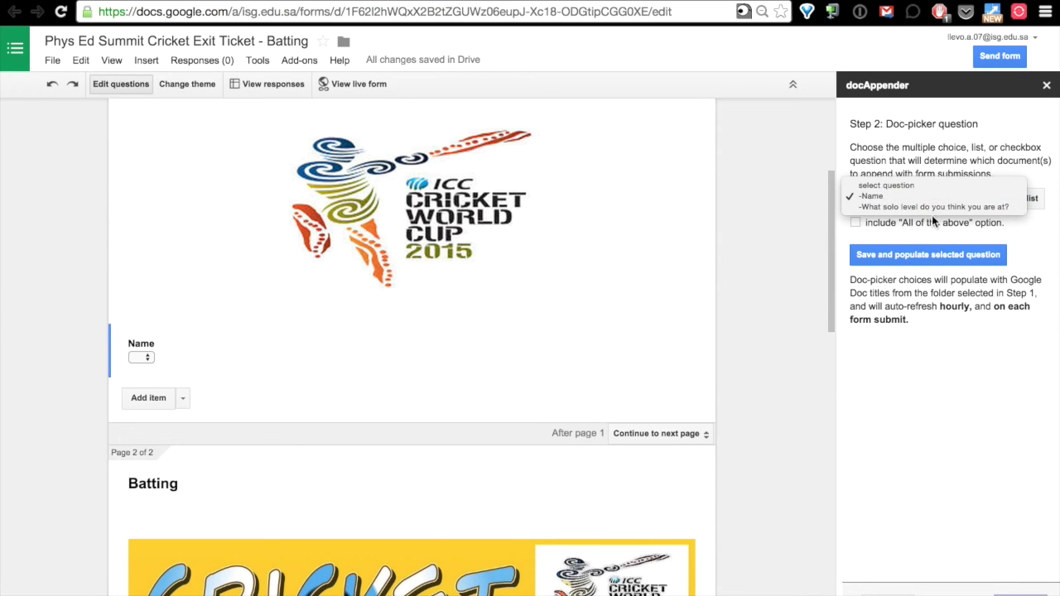
click(876, 196)
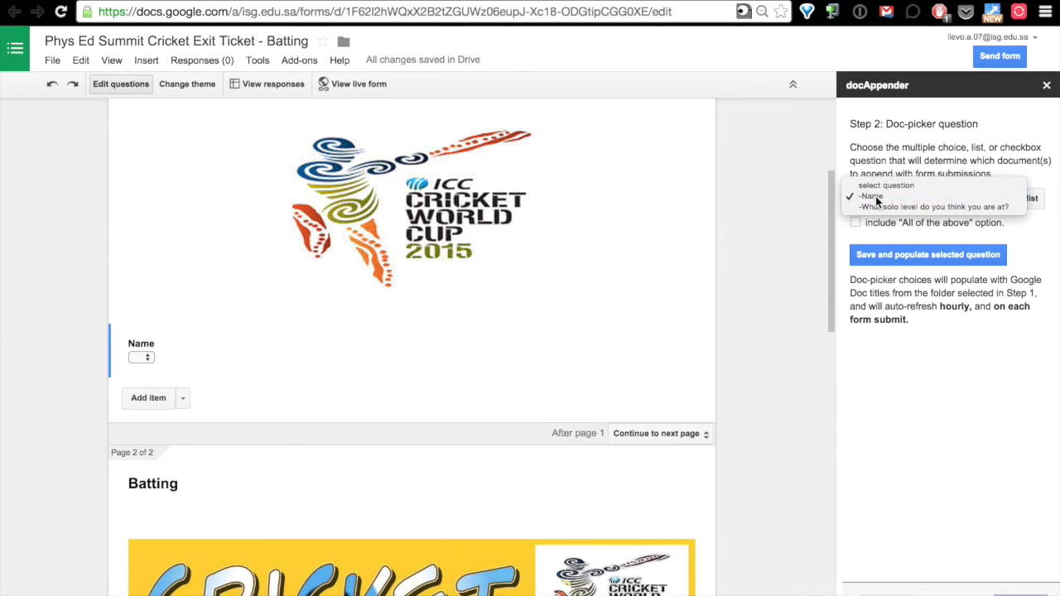
click(902, 256)
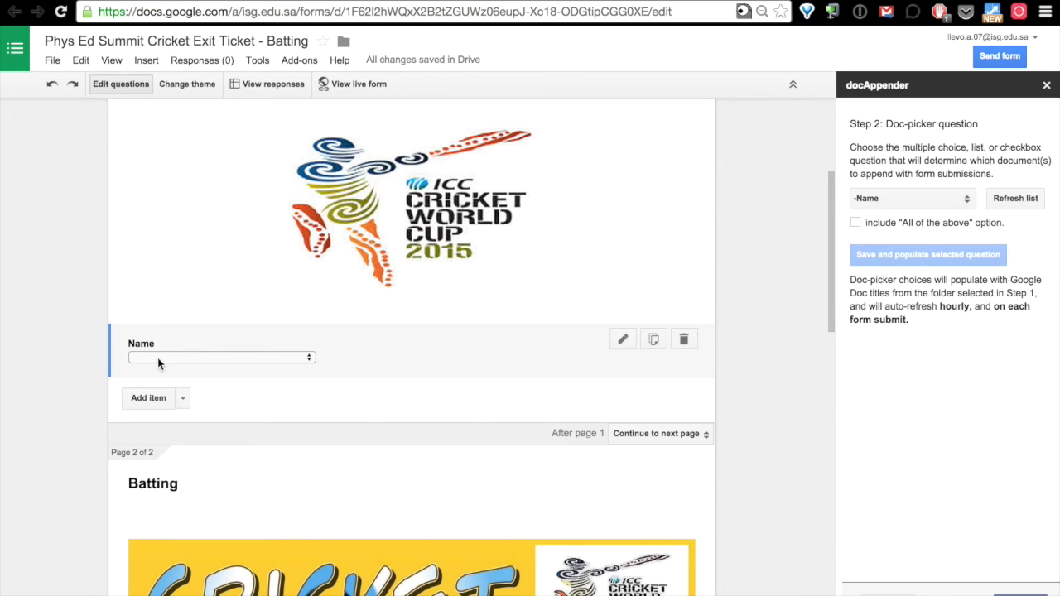
click(308, 362)
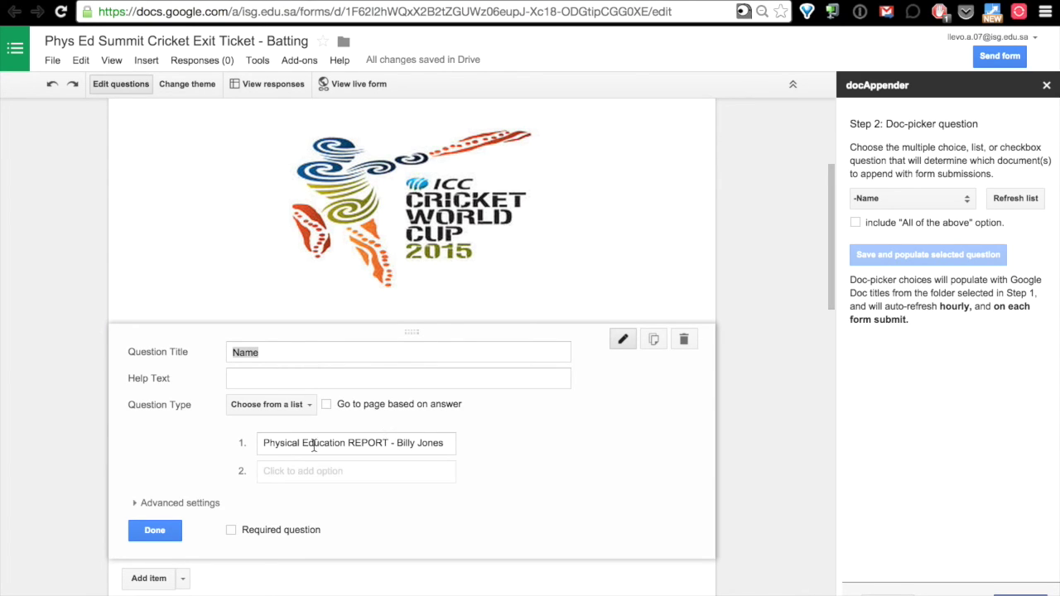
click(154, 531)
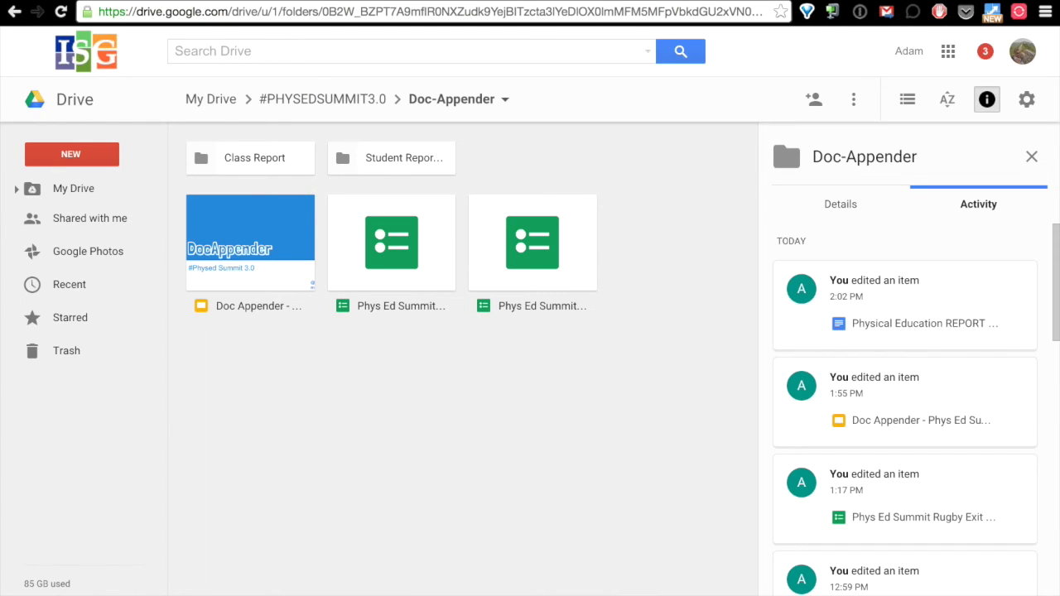
double_click(381, 161)
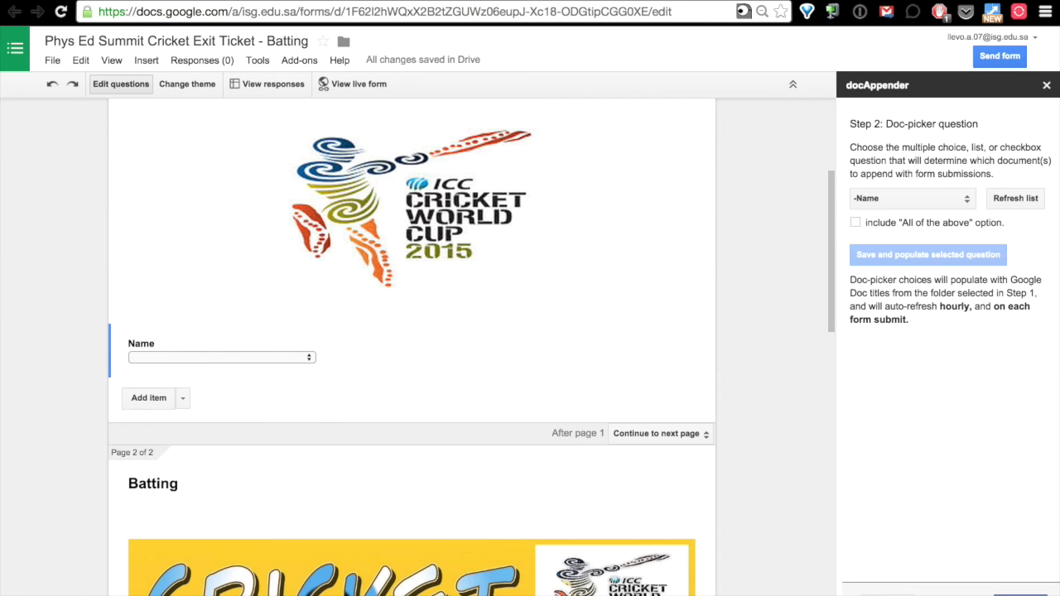
Include the Timestamp among the answers docAppender appends.
click(1020, 592)
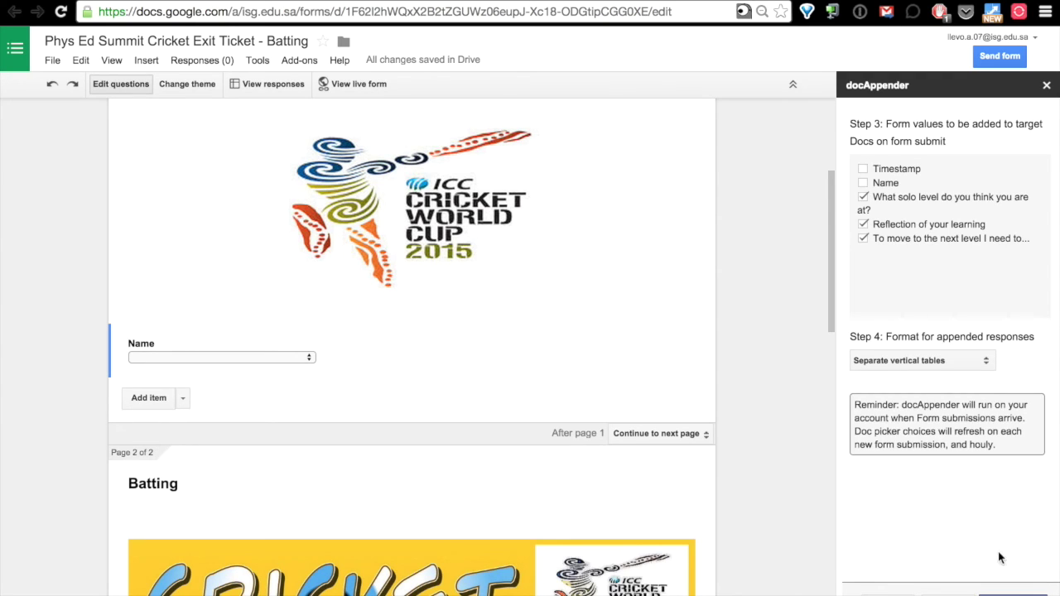
click(863, 184)
click(864, 183)
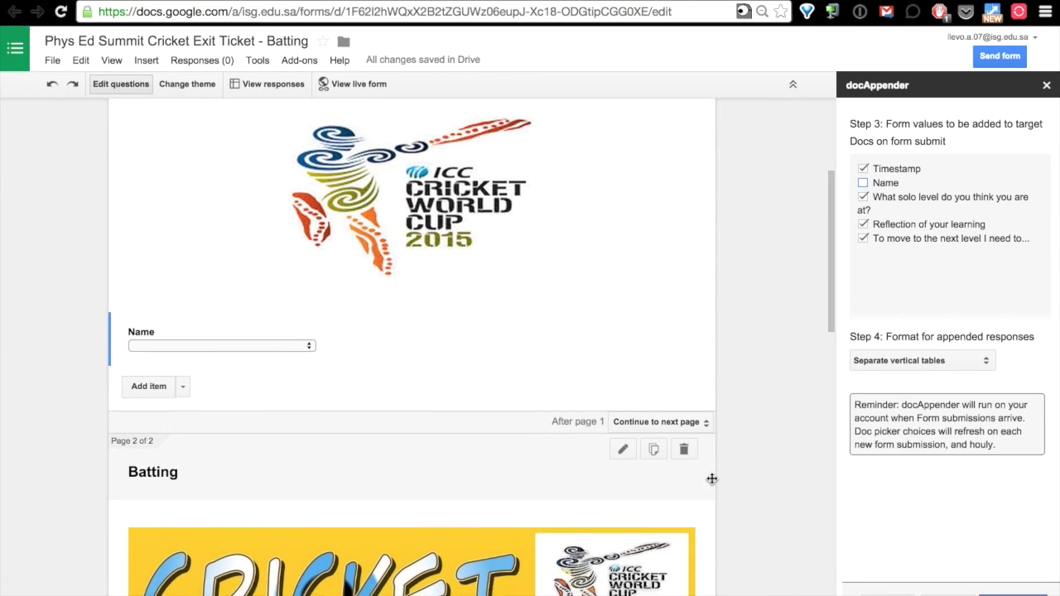
scroll(712, 478, down, 5)
scroll(712, 478, down, 4)
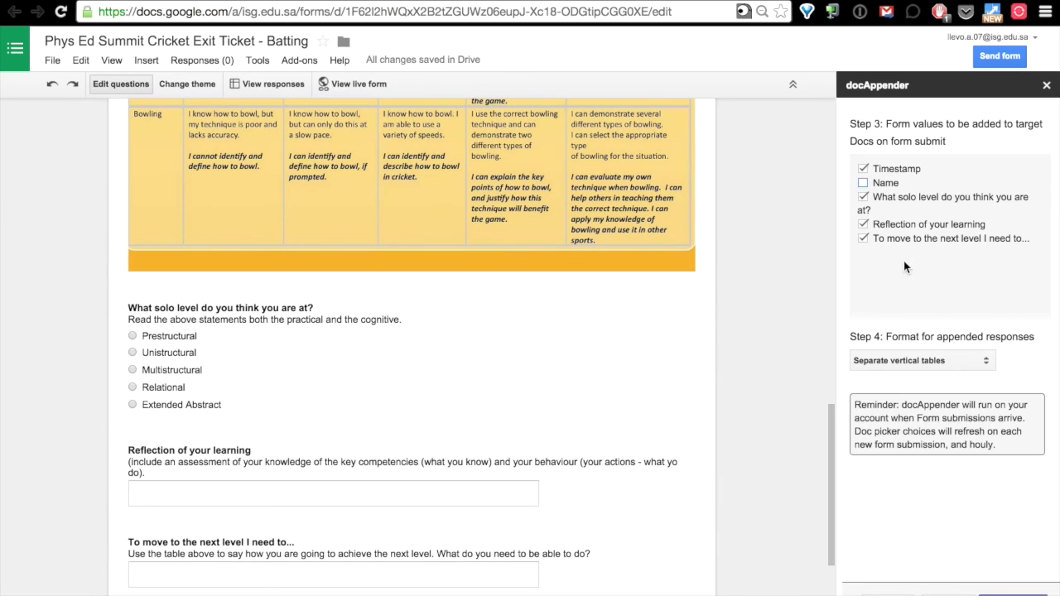
Keep 'Separate vertical tables' as the response format and close the docAppender sidebar.
click(956, 364)
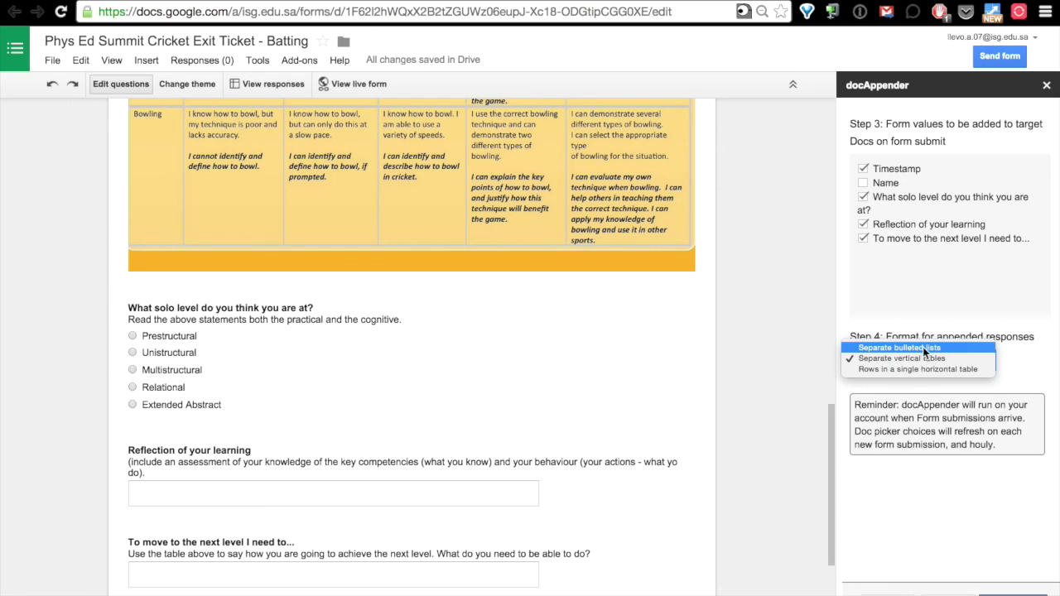
click(338, 347)
click(584, 500)
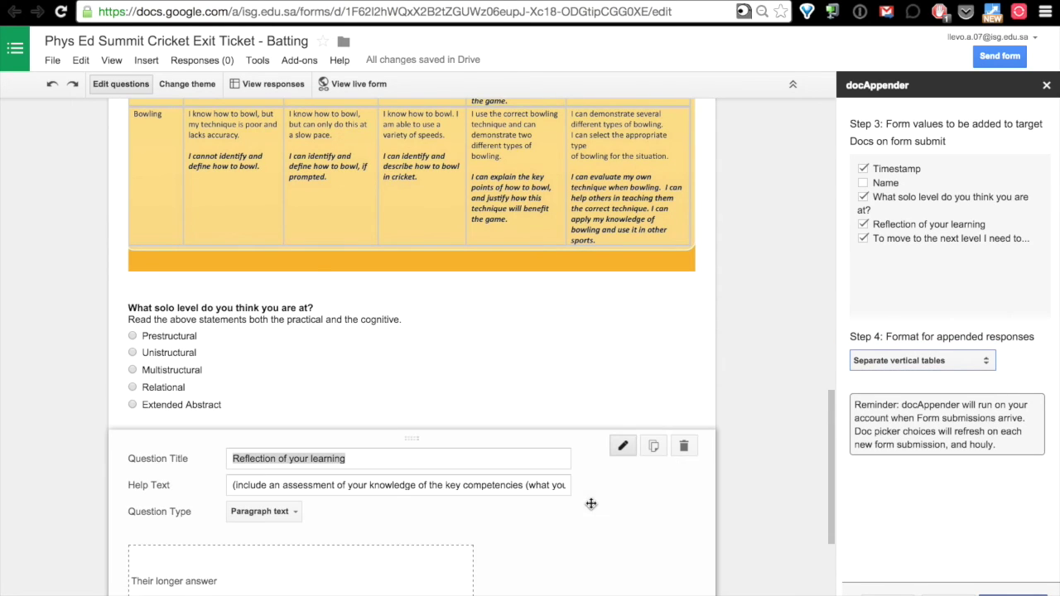
click(535, 385)
click(921, 361)
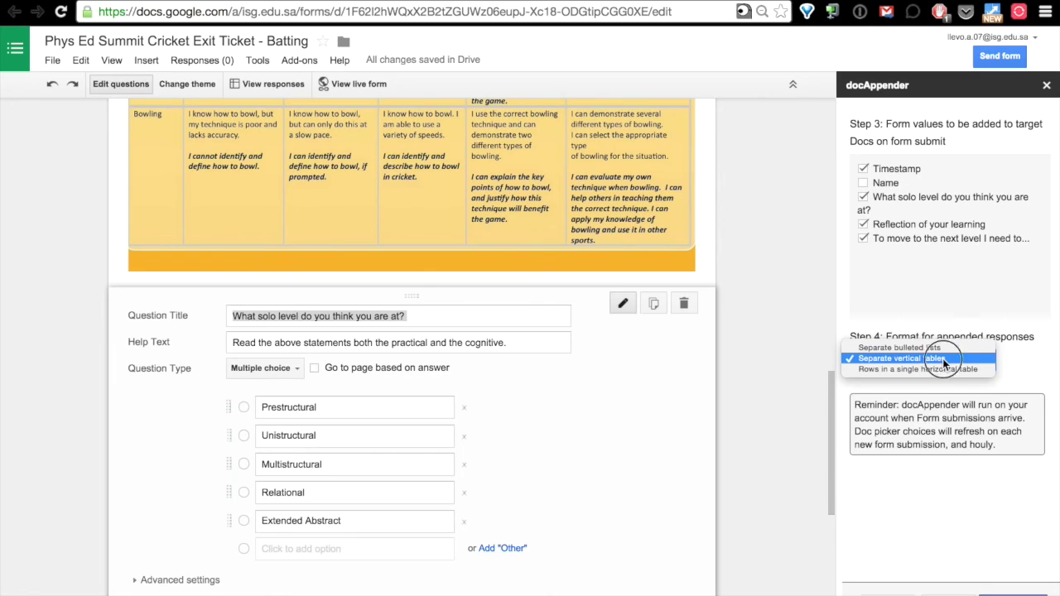
click(943, 358)
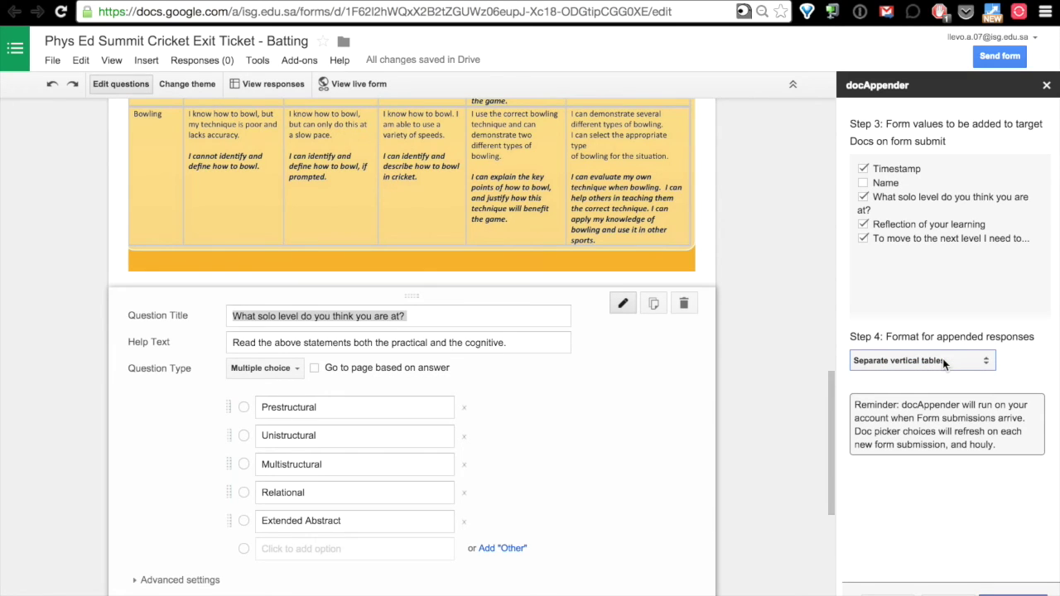
click(157, 590)
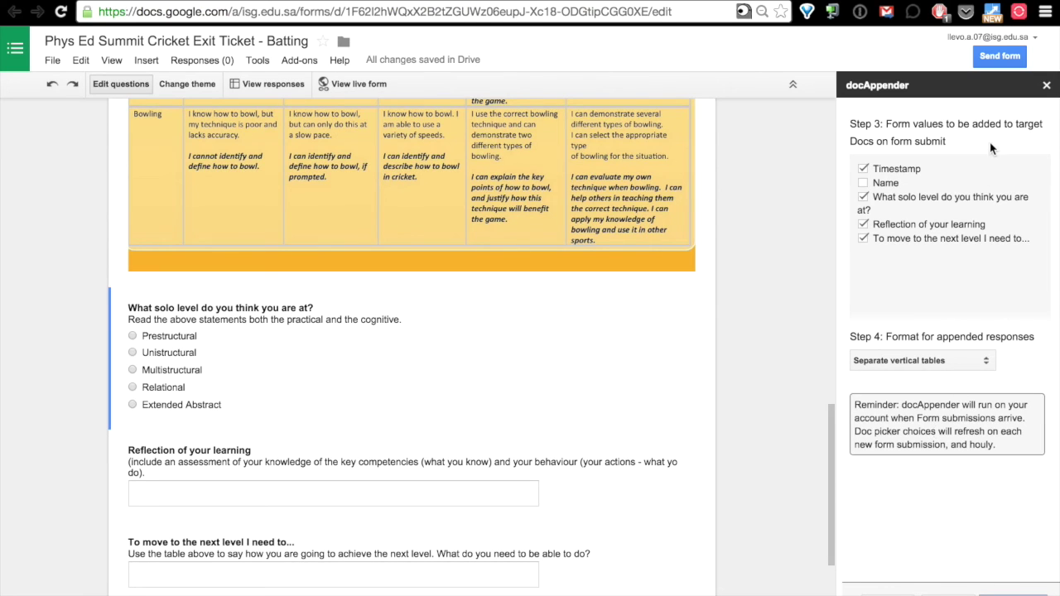
click(1046, 85)
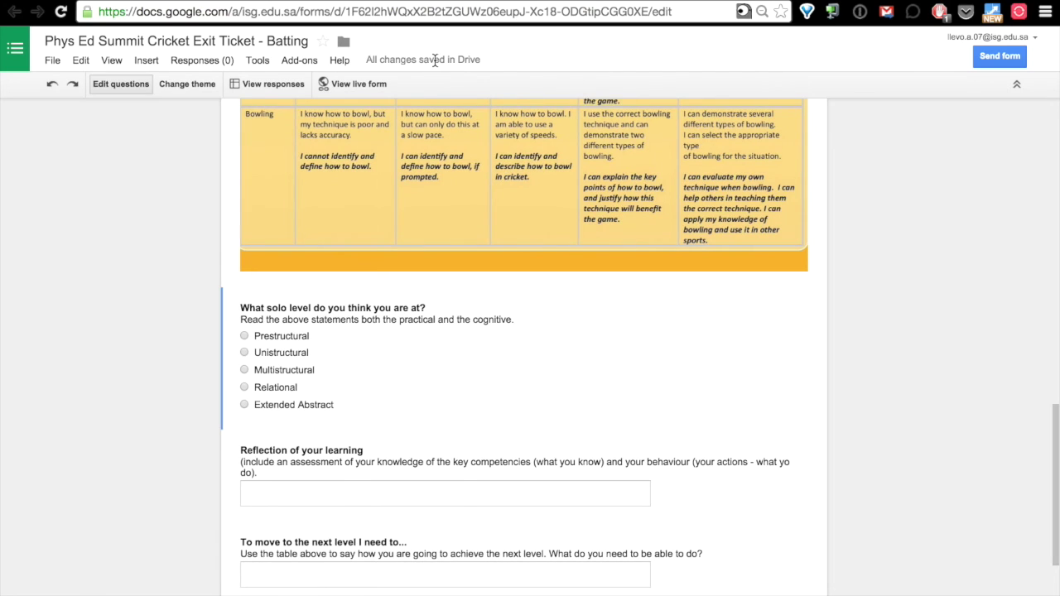
In the live Cricket exit ticket, choose the student's report as Name and continue to Batting.
click(349, 85)
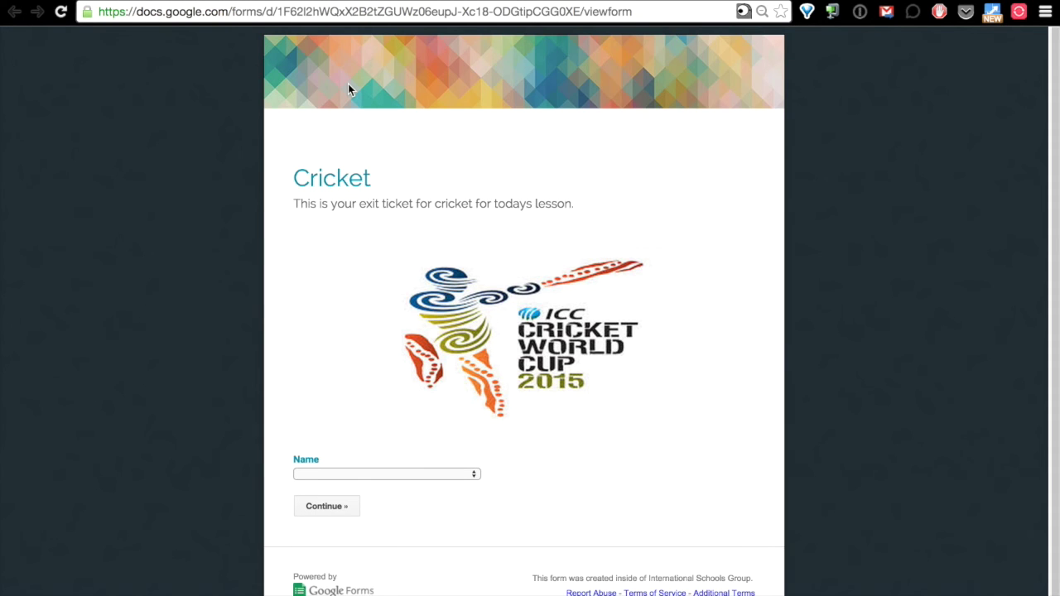
click(458, 478)
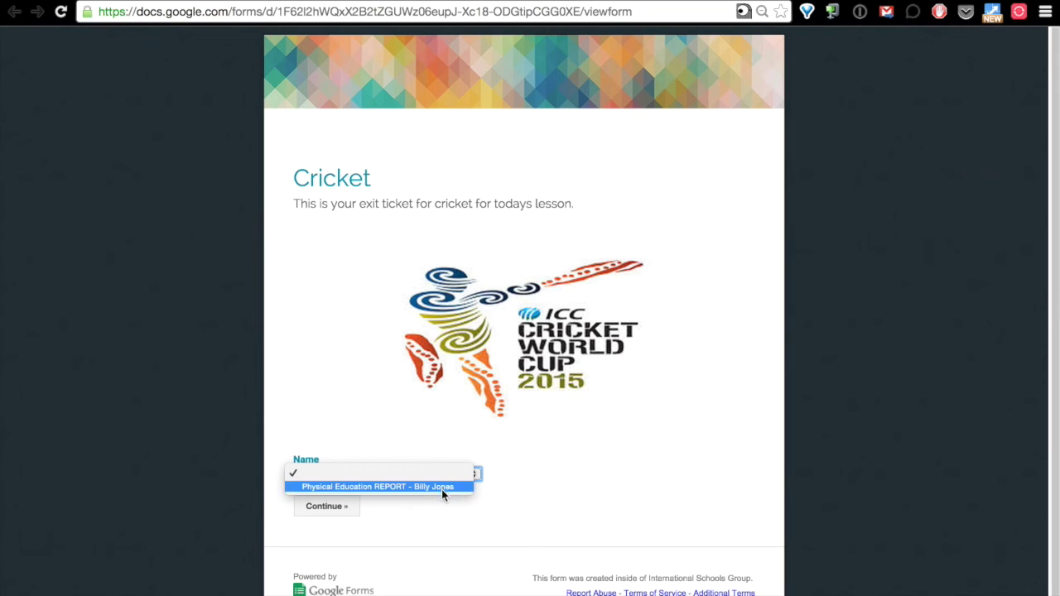
click(428, 486)
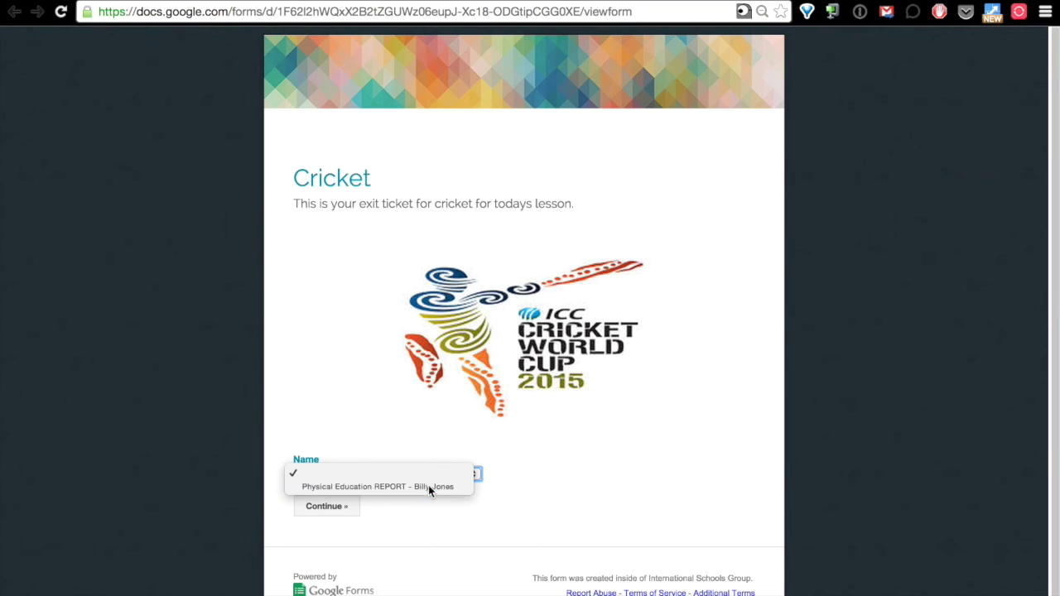
click(323, 506)
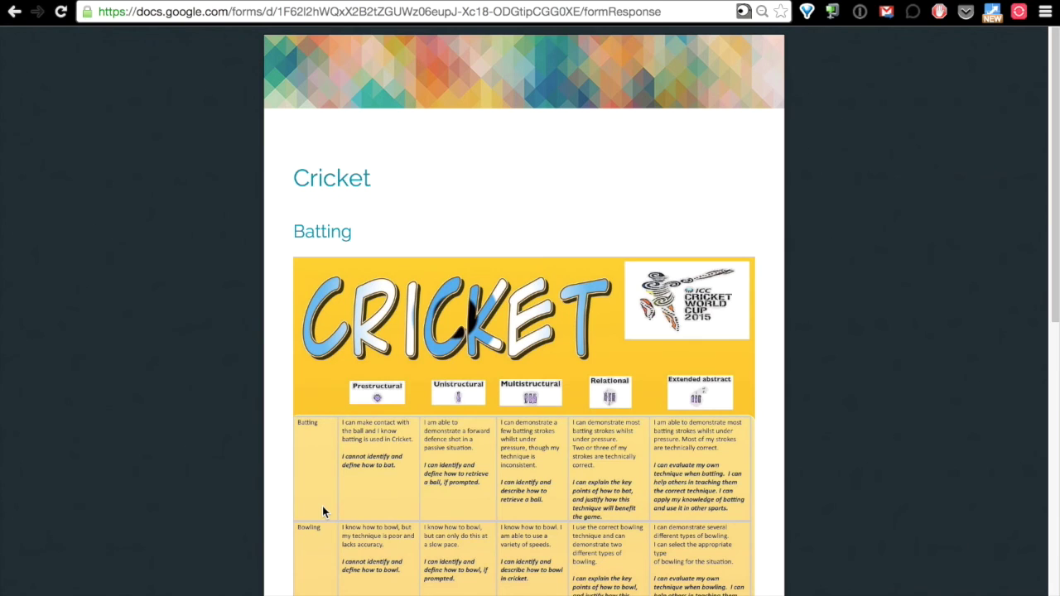
Rate the SOLO level on the Batting page as Unistructural.
scroll(323, 511, down, 2)
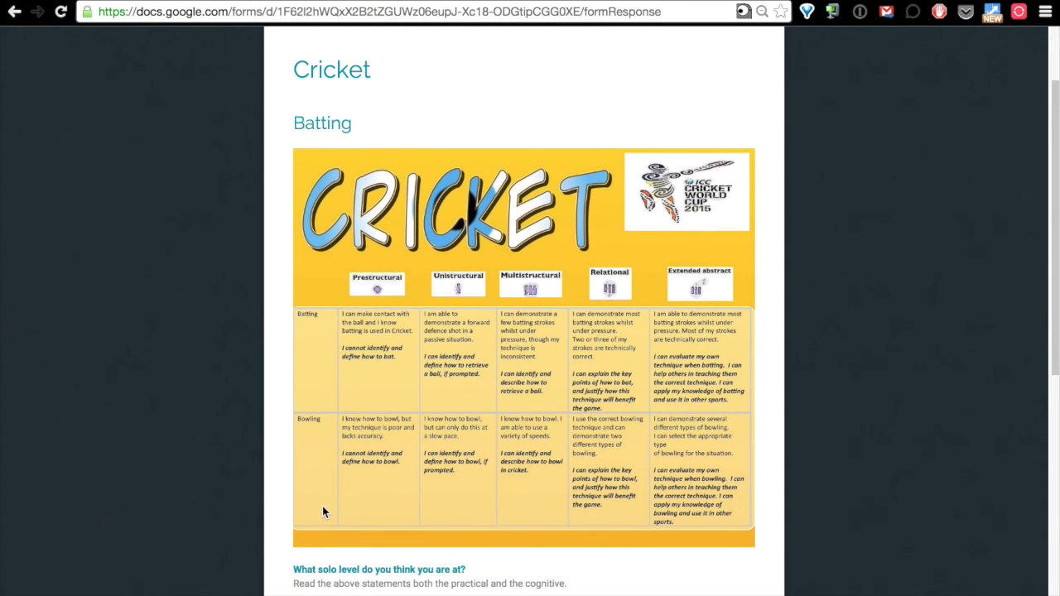
scroll(323, 512, down, 2)
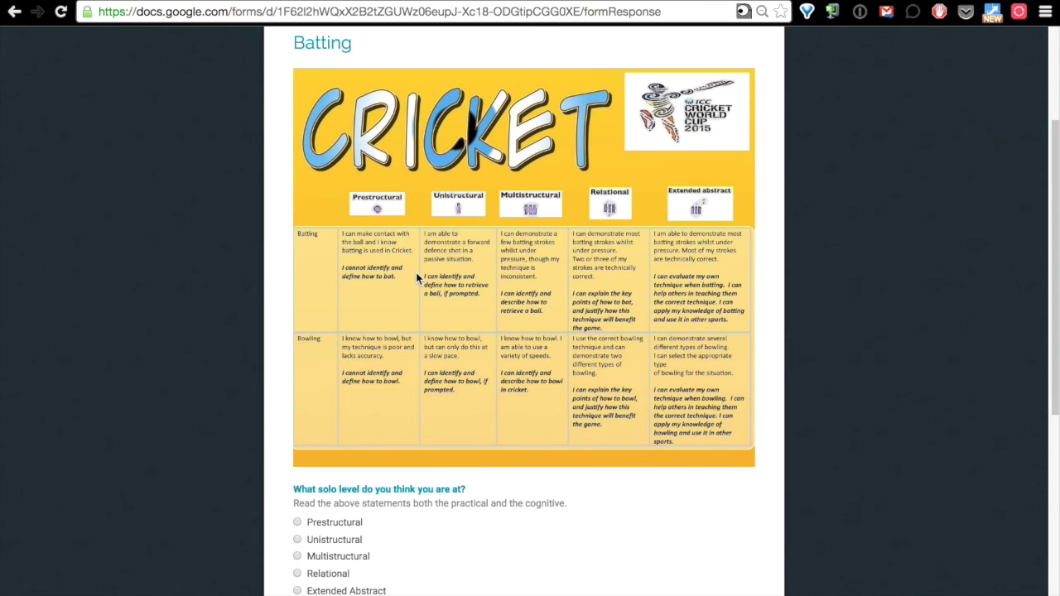
scroll(415, 273, down, 2)
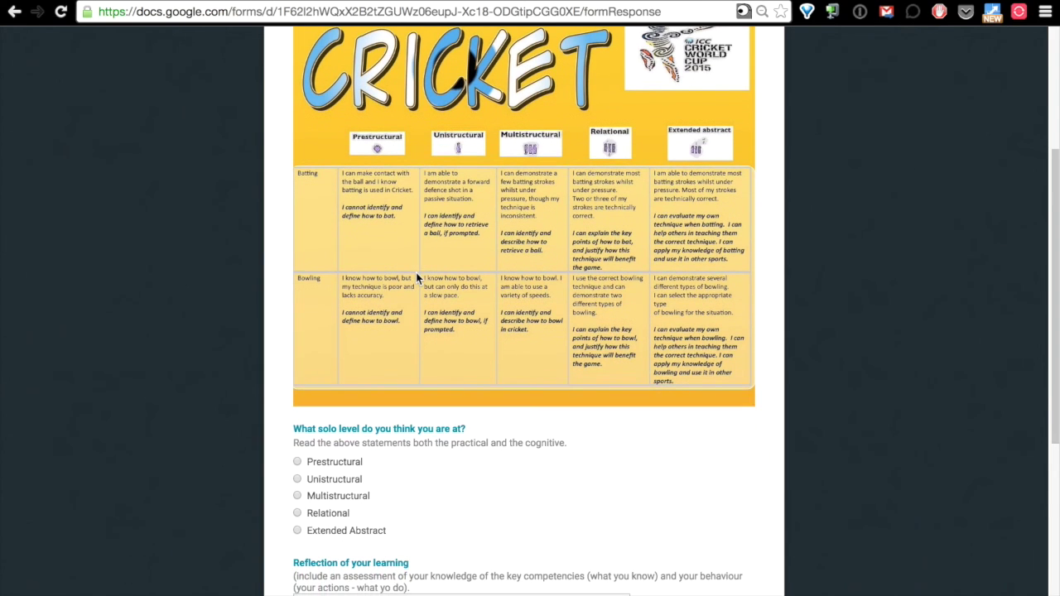
scroll(326, 220, down, 2)
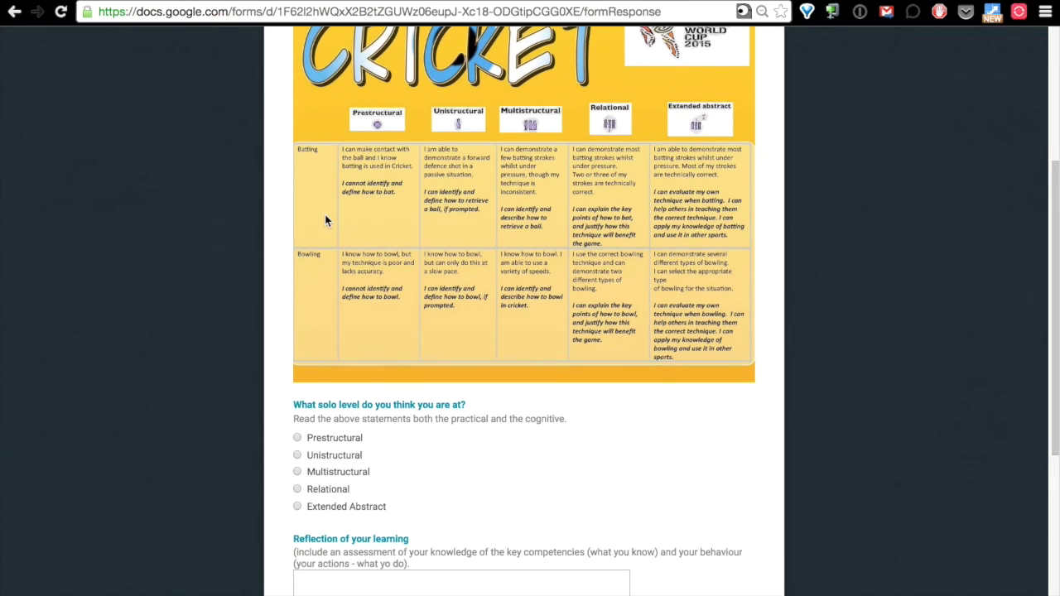
click(297, 429)
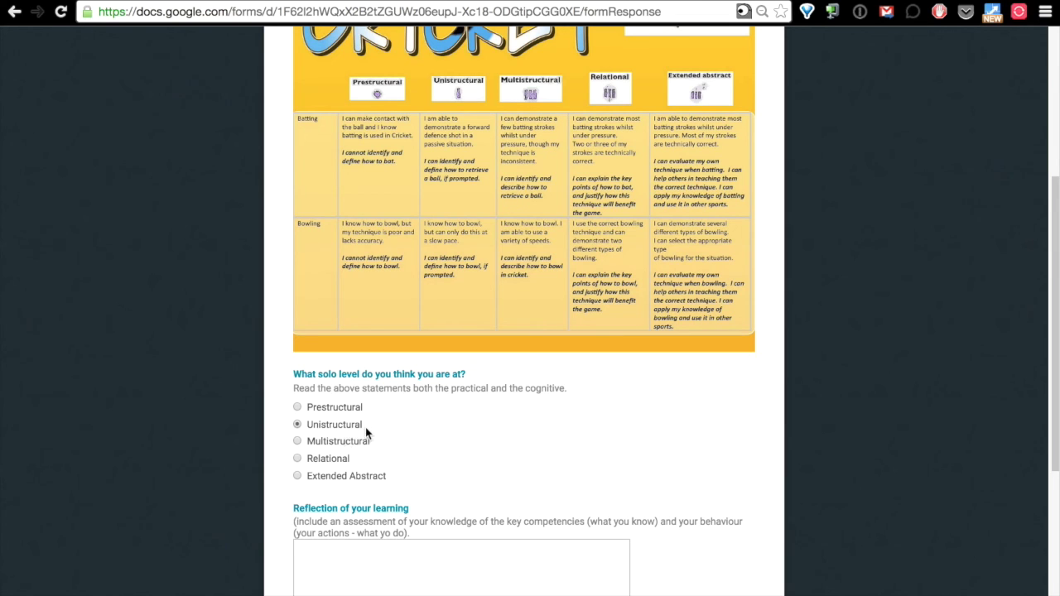
Answer the reflection question with 'I could make contact with the ba'.
scroll(502, 548, down, 1)
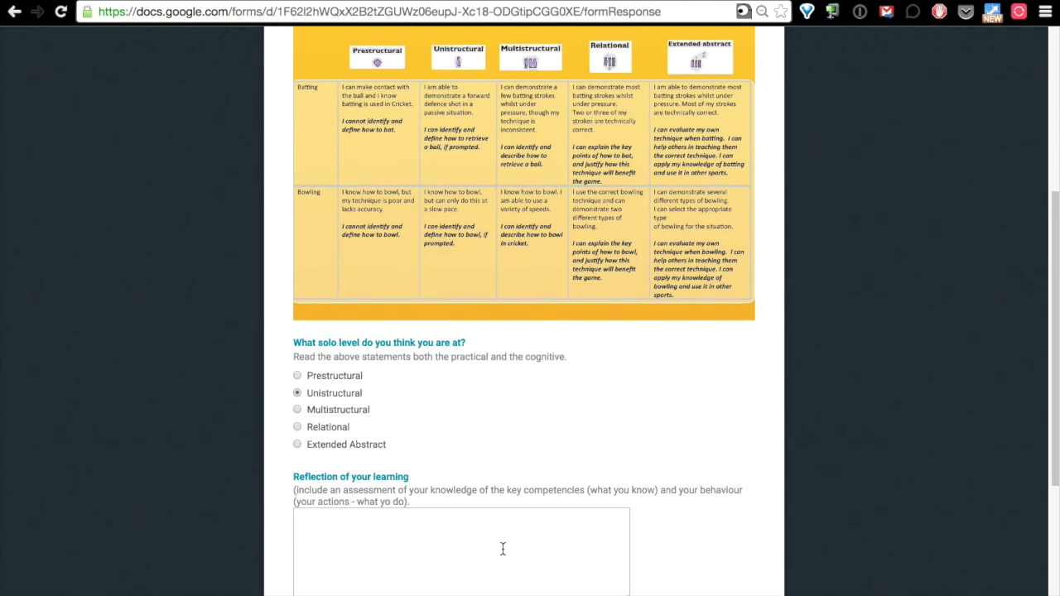
click(439, 520)
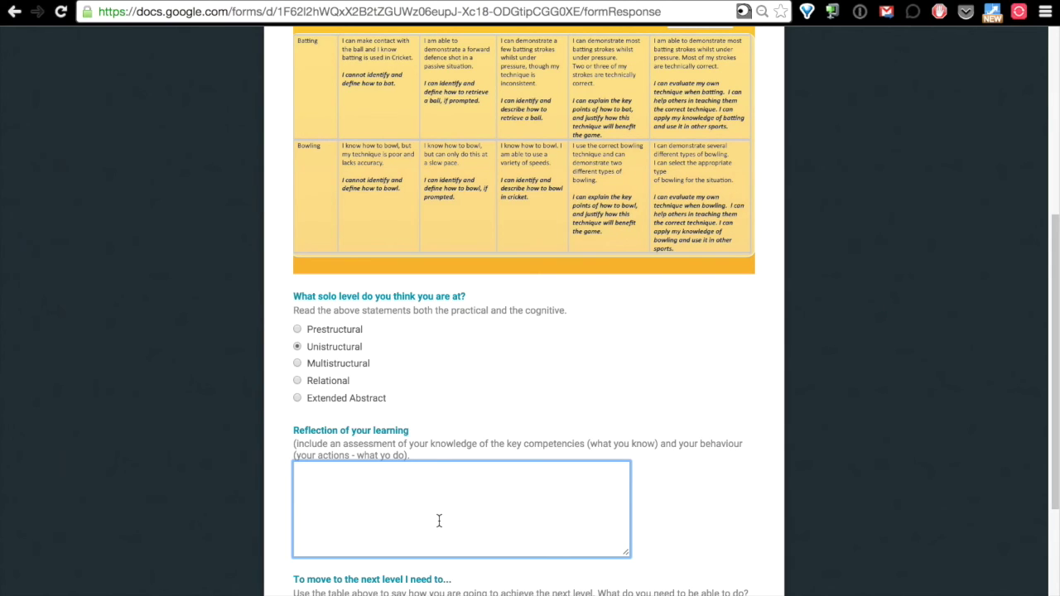
text(I could make contact with the ball.)
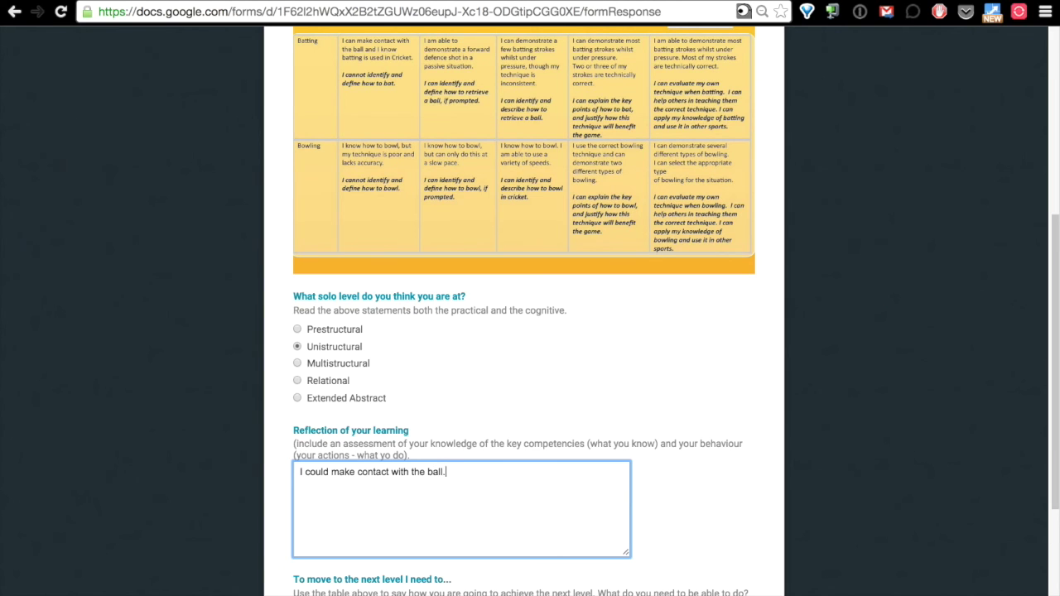
scroll(531, 331, down, 1)
scroll(530, 331, up, 2)
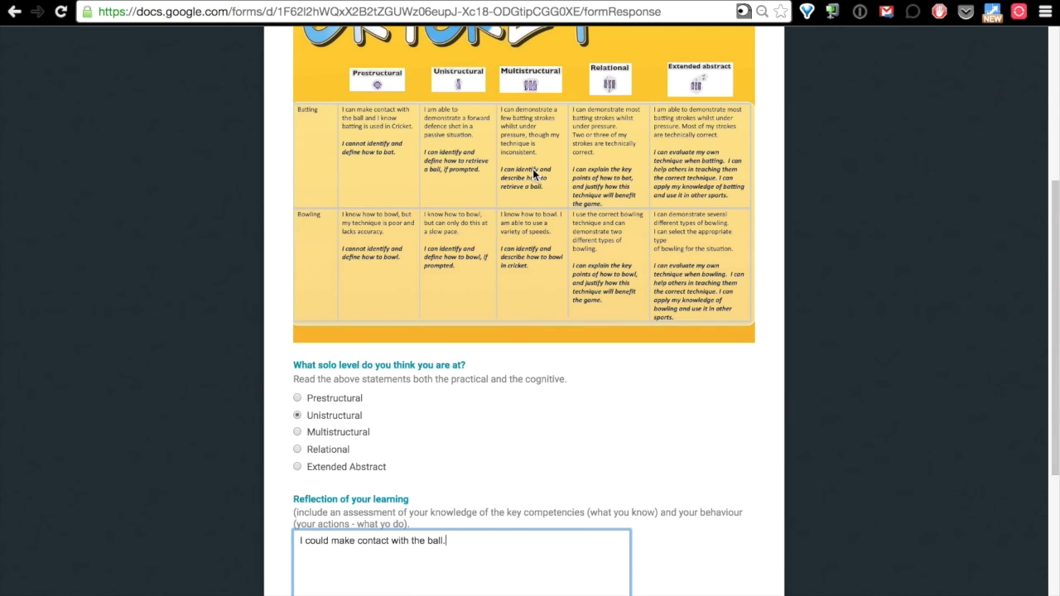
scroll(535, 153, down, 3)
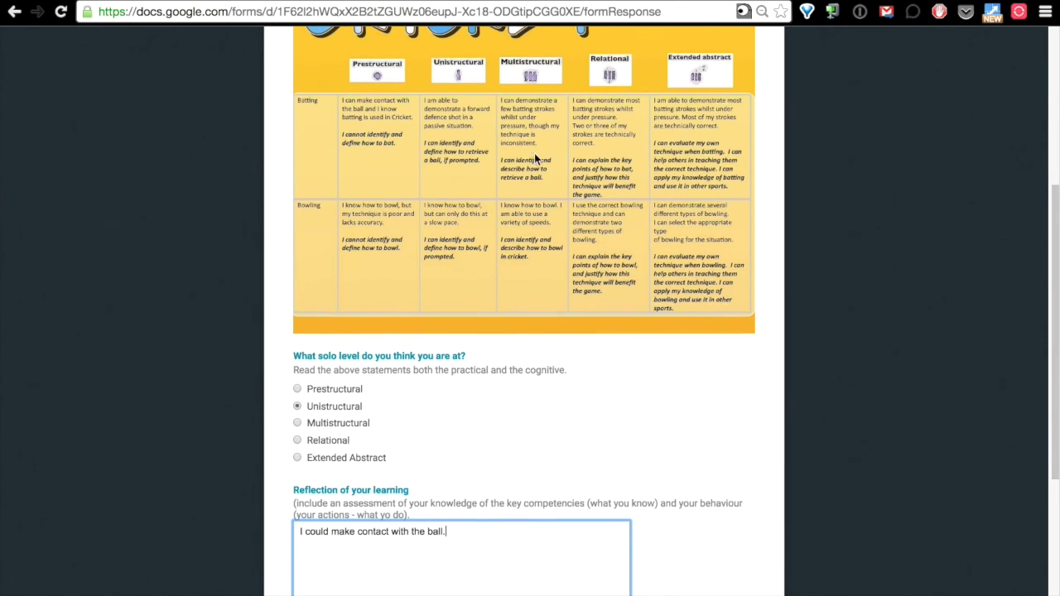
Answer next-level with 'So to understand and be able to perform different batting strokes.' and submit.
click(378, 554)
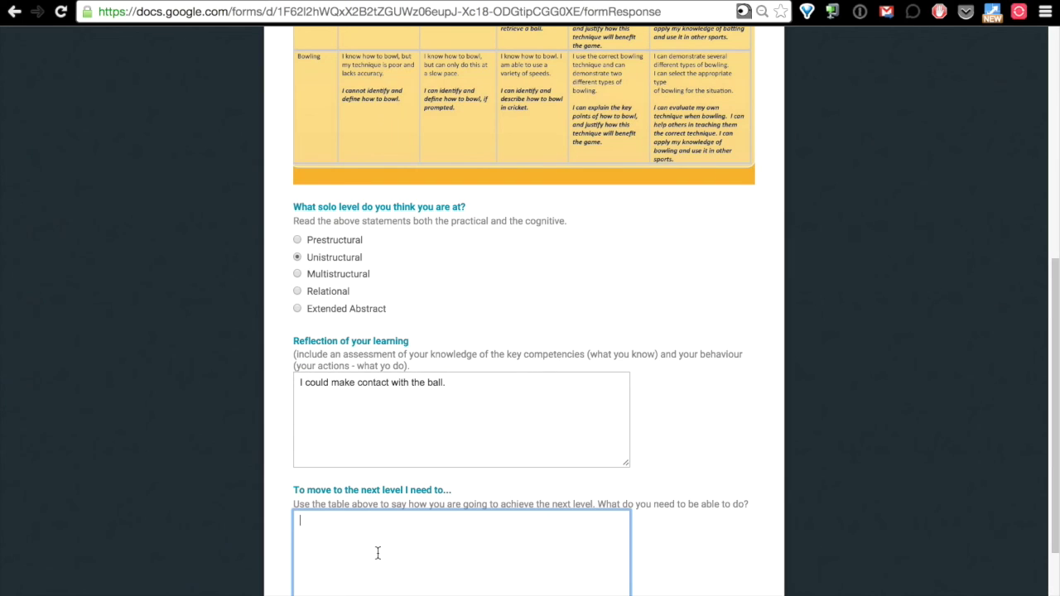
text(So to understand and be able to perfo)
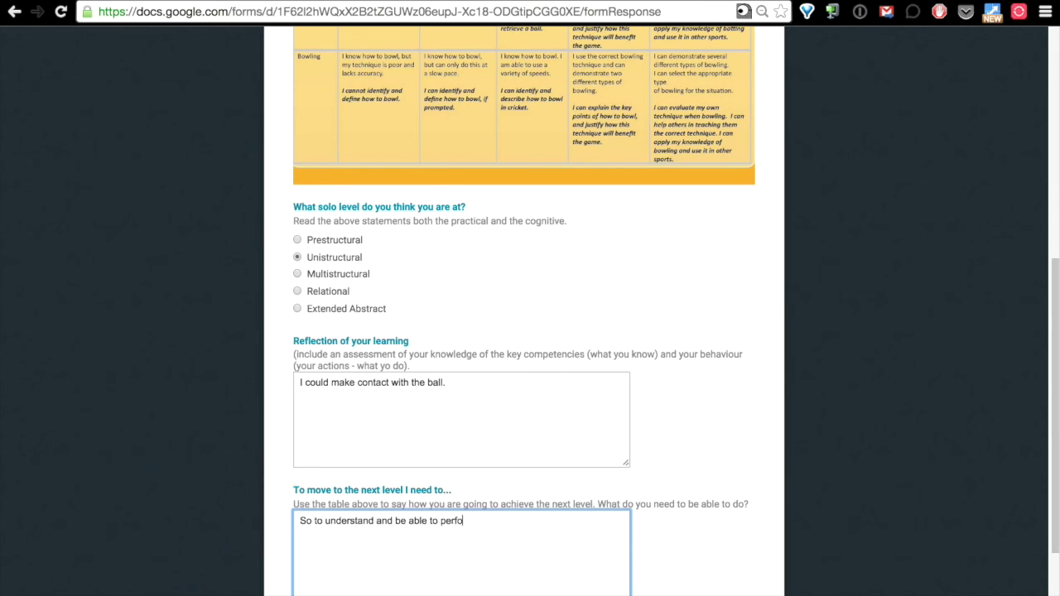
text(rm dif)
key(BackSpace)
text(different batting strokes.)
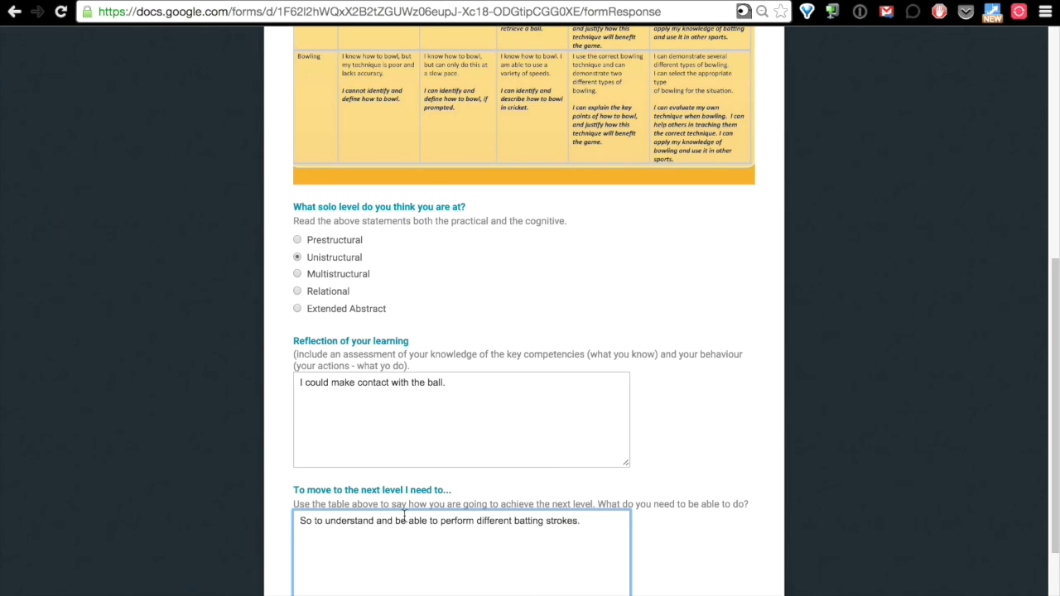
scroll(406, 512, down, 1)
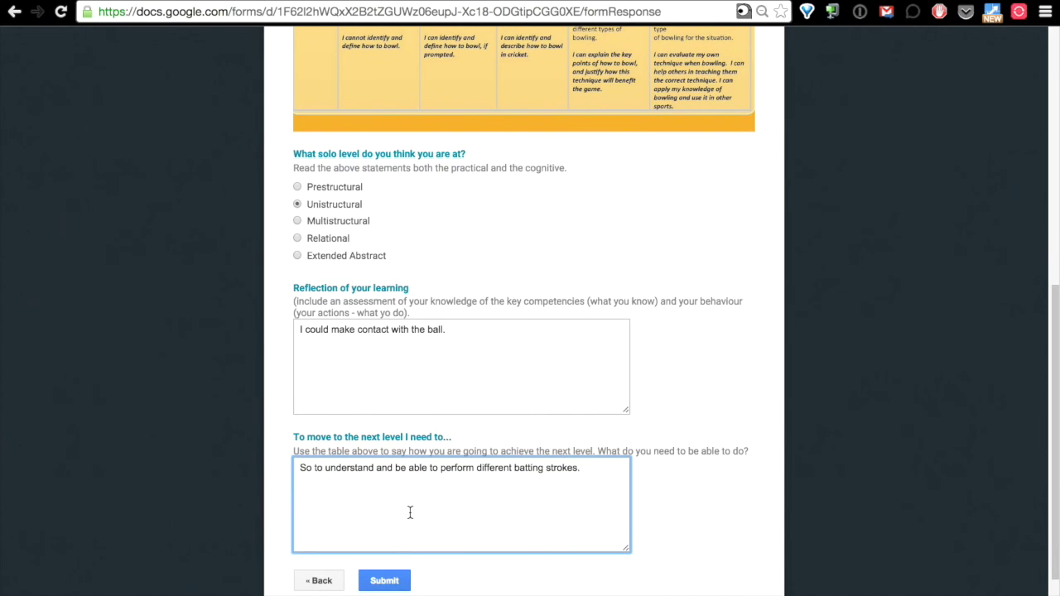
click(386, 581)
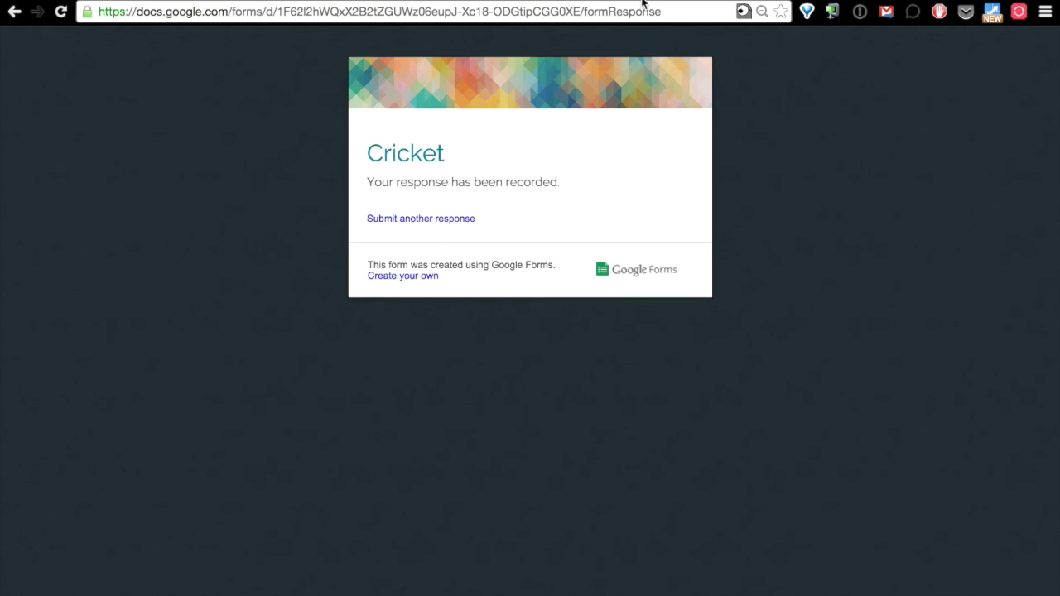
click(649, 2)
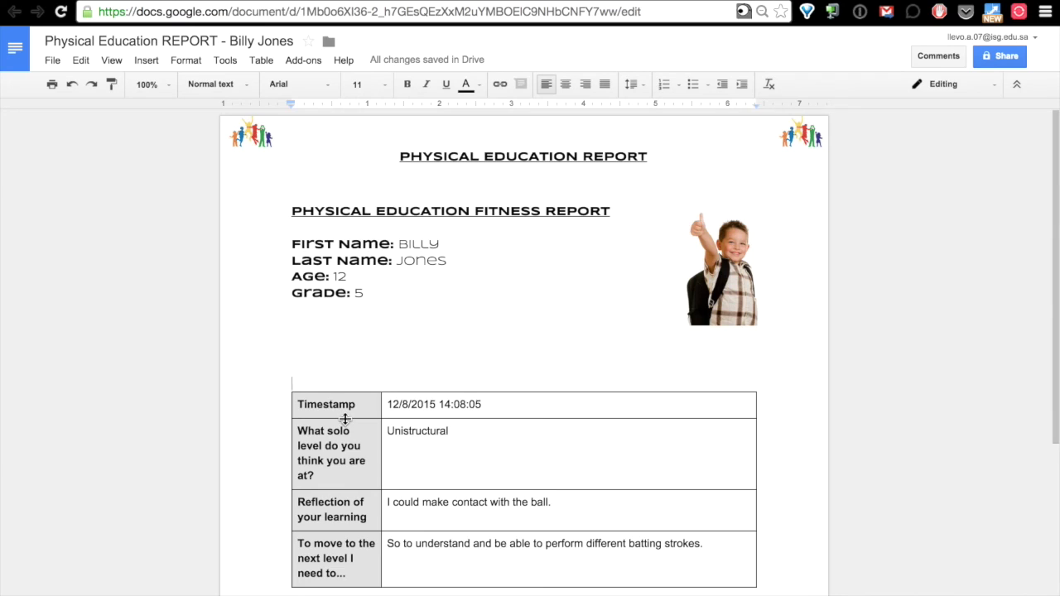
Resize the report table's columns so the question labels fit.
scroll(345, 419, down, 3)
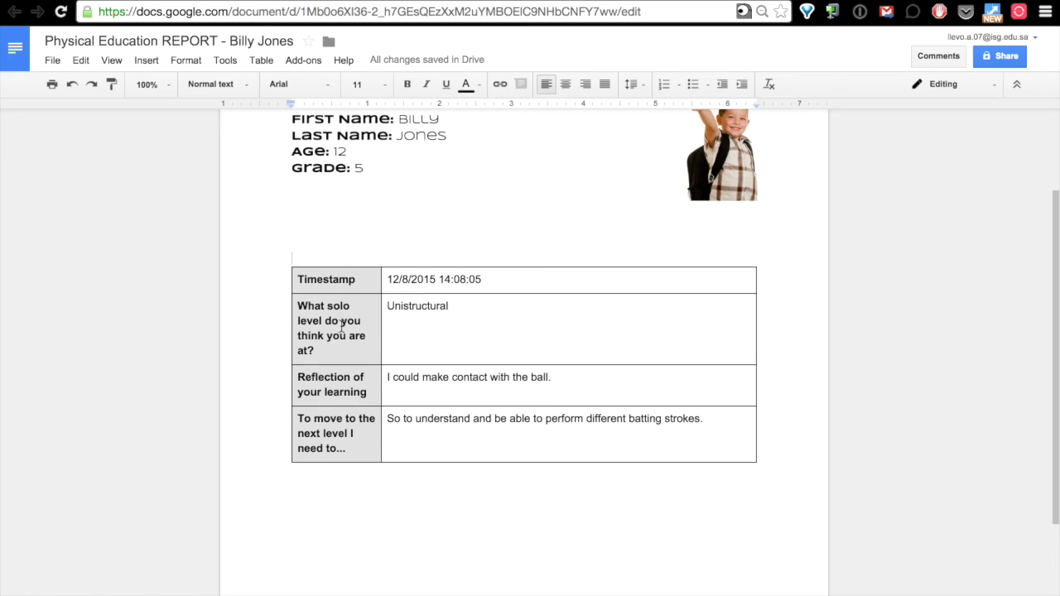
drag(380, 314, 516, 338)
drag(516, 298, 407, 302)
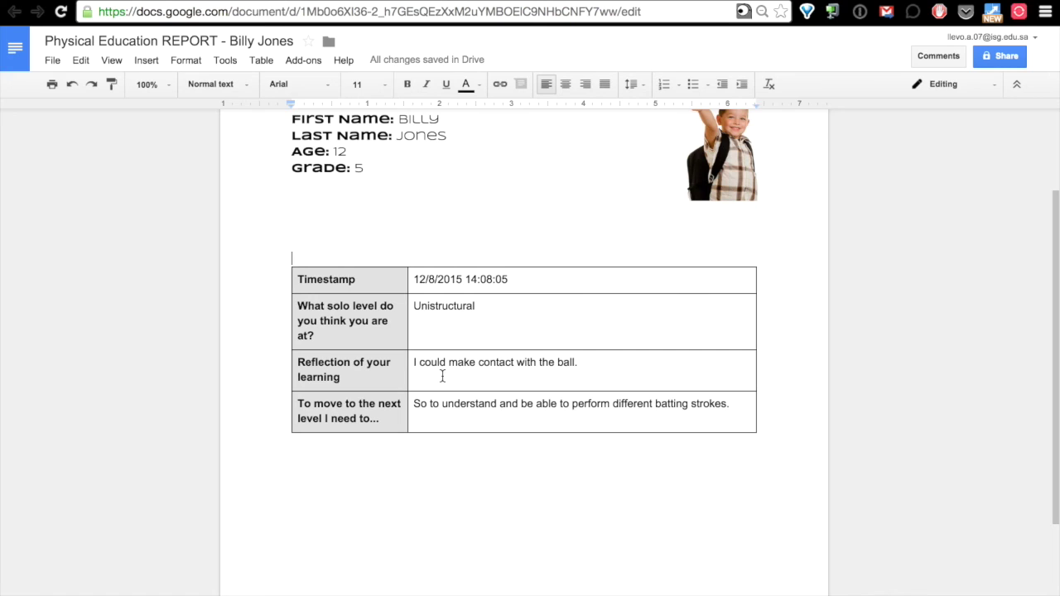
Review the response table, then switch to the Phys Ed Summit Rugby Exit Ticket form.
scroll(409, 449, down, 2)
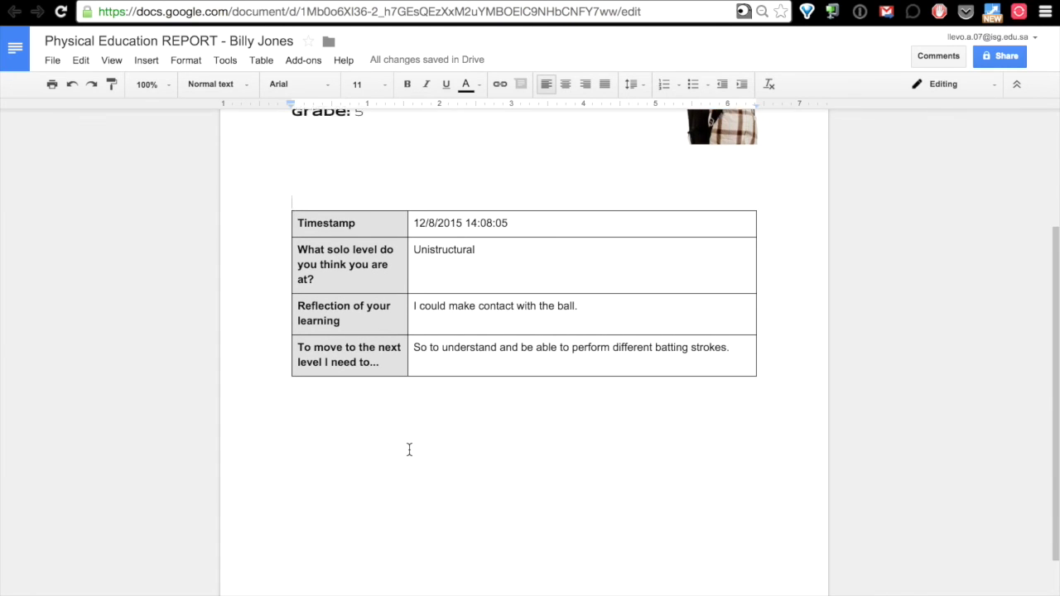
scroll(409, 450, down, 2)
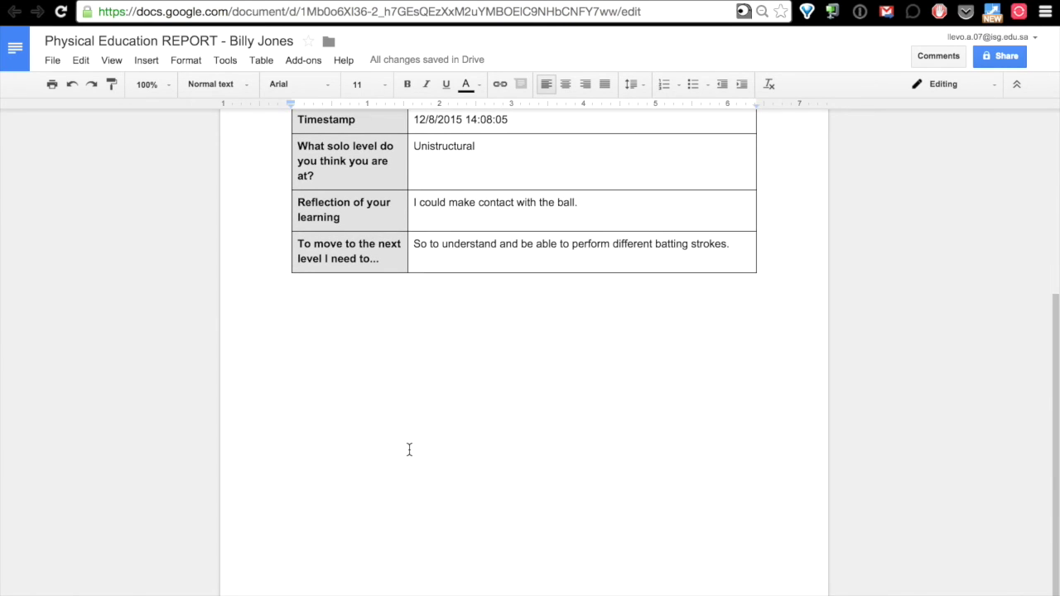
scroll(409, 450, up, 6)
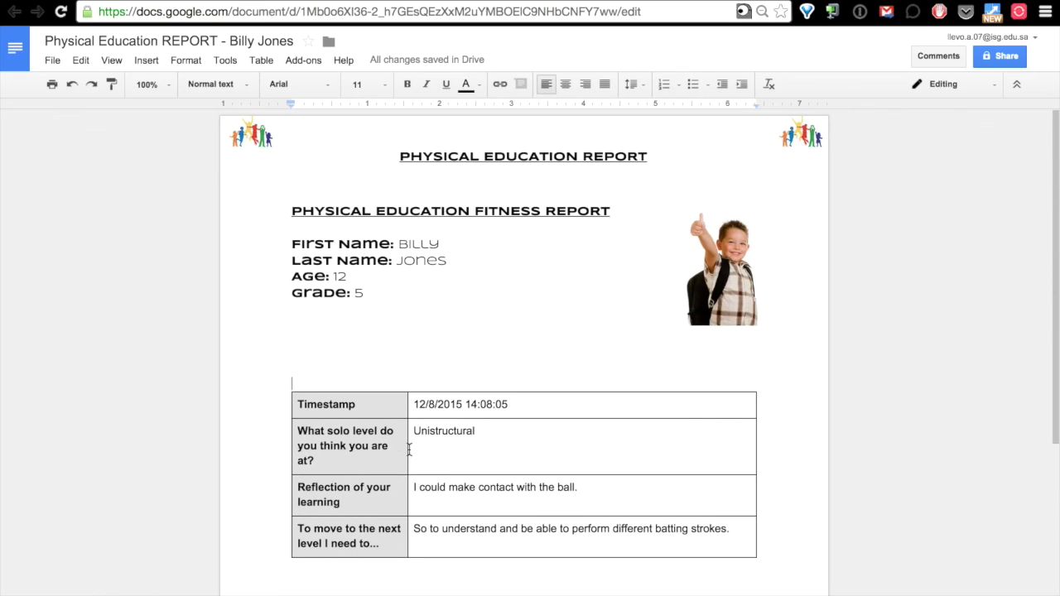
scroll(410, 450, down, 1)
scroll(409, 450, down, 5)
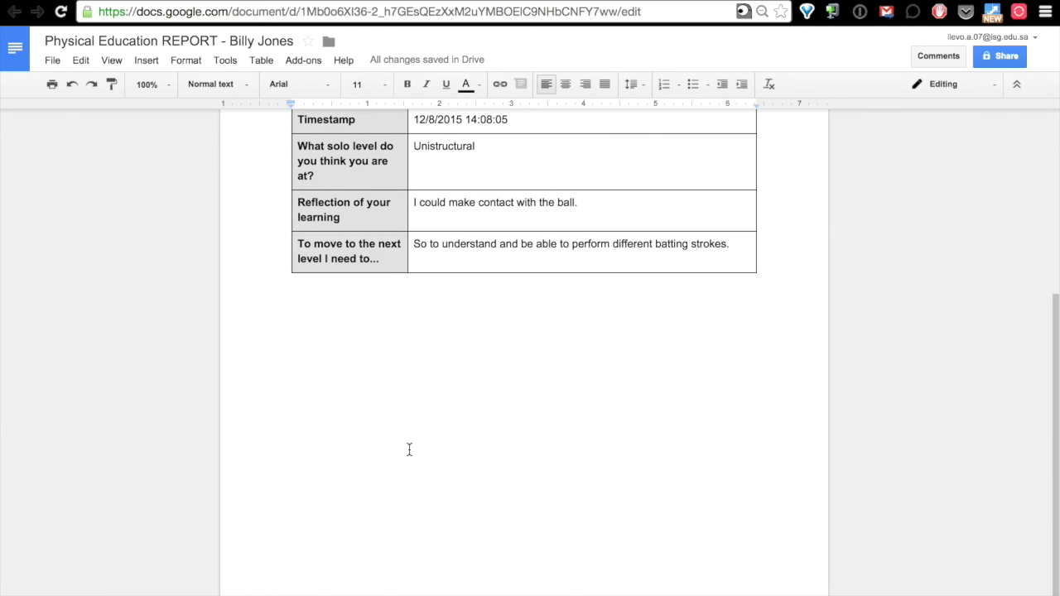
scroll(410, 450, up, 6)
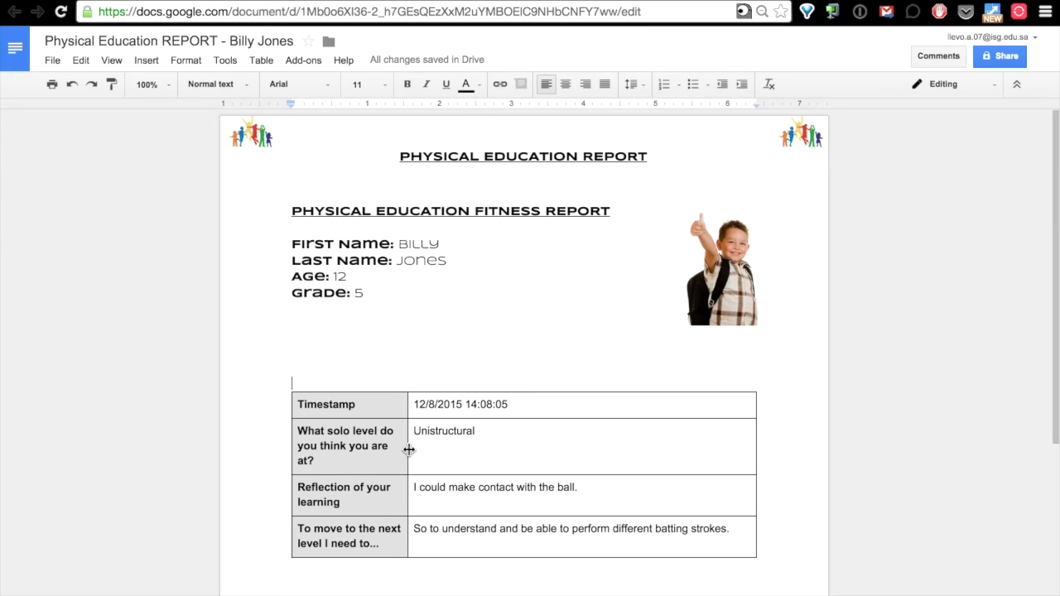
mouse_move(451, 58)
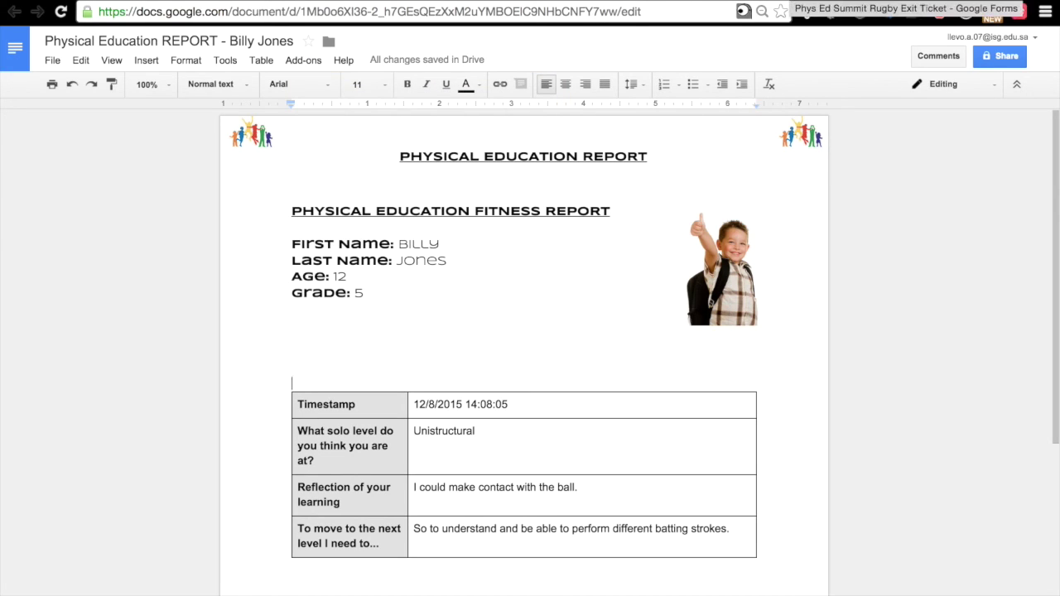
key(ctrl+Tab)
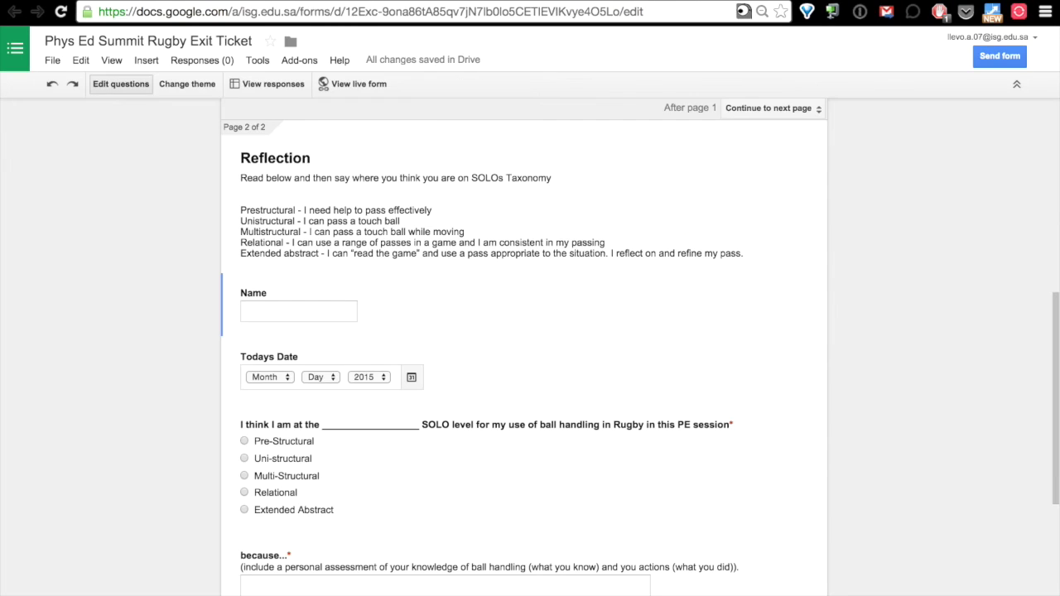
Open the docAppender sidebar from the Add-ons menu on the Rugby form.
scroll(569, 263, up, 5)
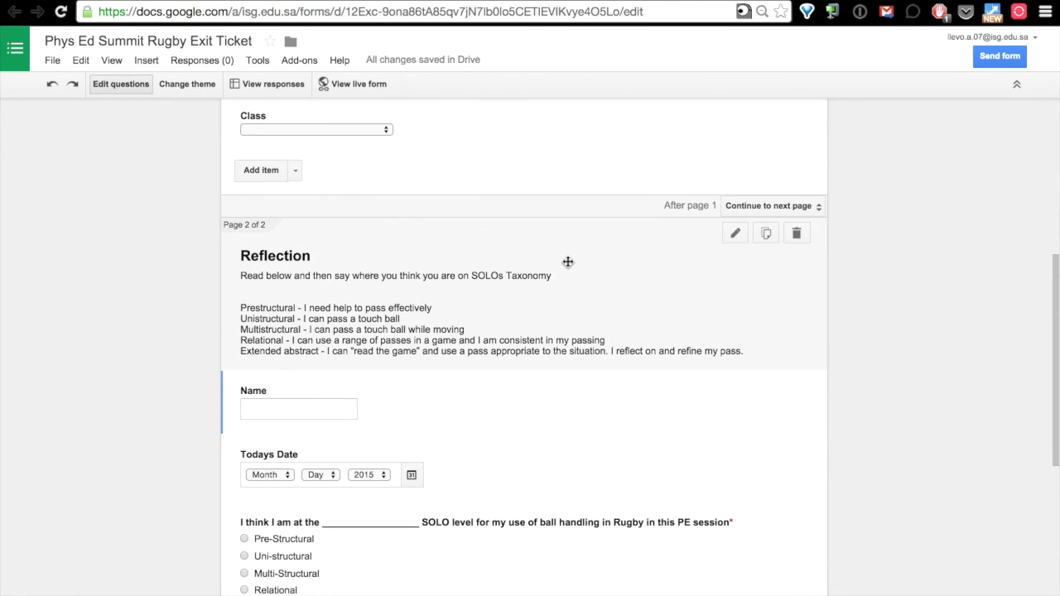
scroll(568, 262, up, 4)
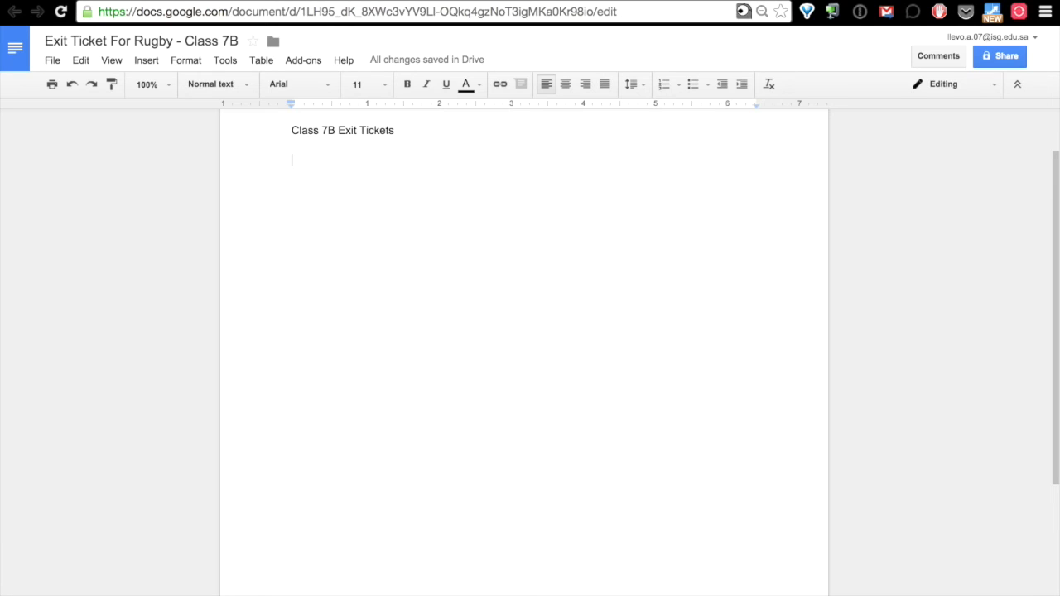
scroll(354, 295, up, 1)
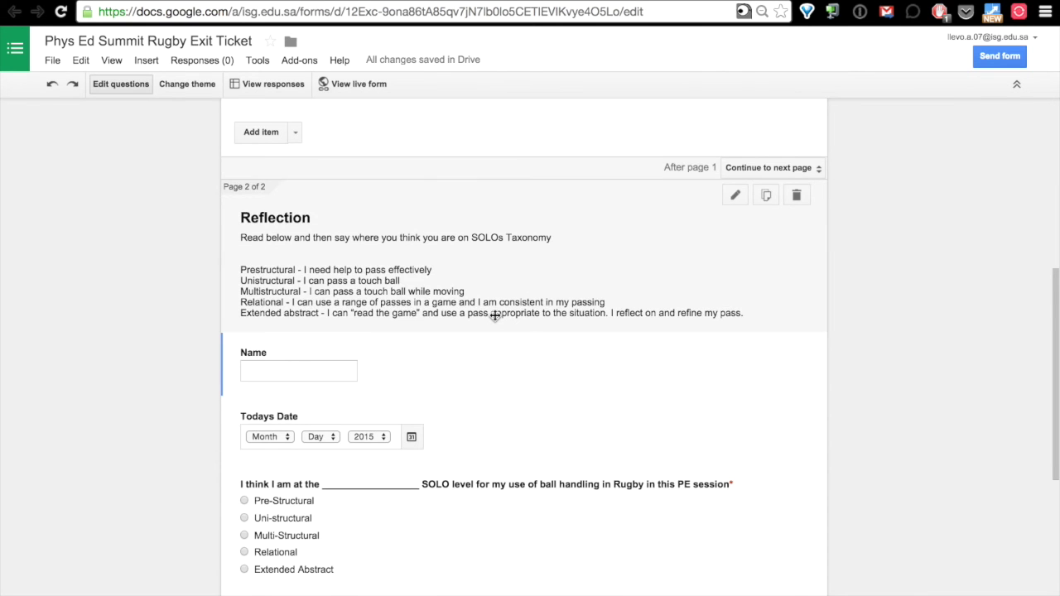
scroll(494, 315, up, 10)
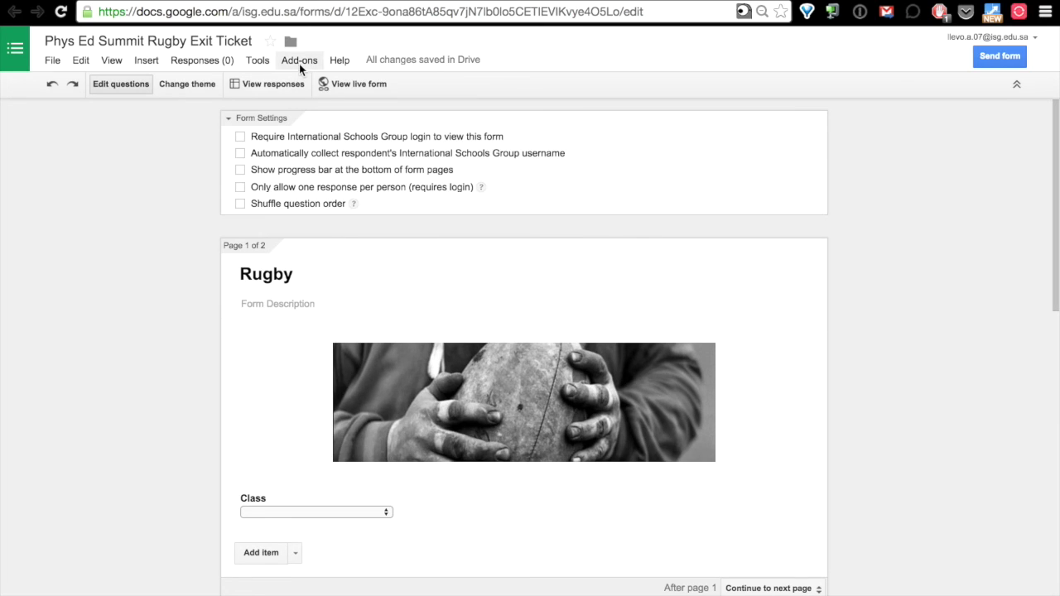
click(299, 61)
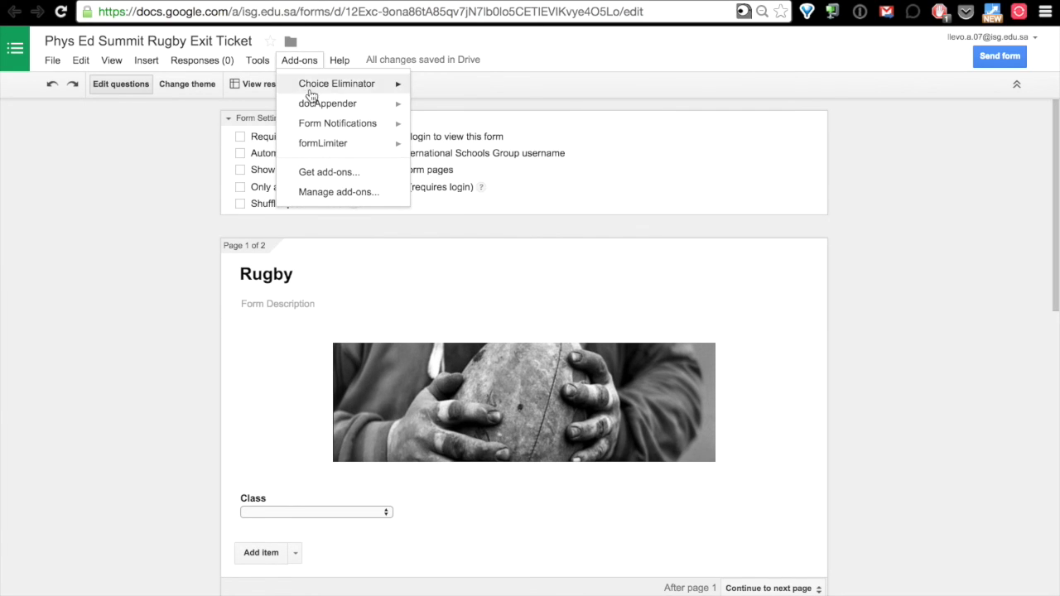
mouse_move(312, 107)
click(452, 108)
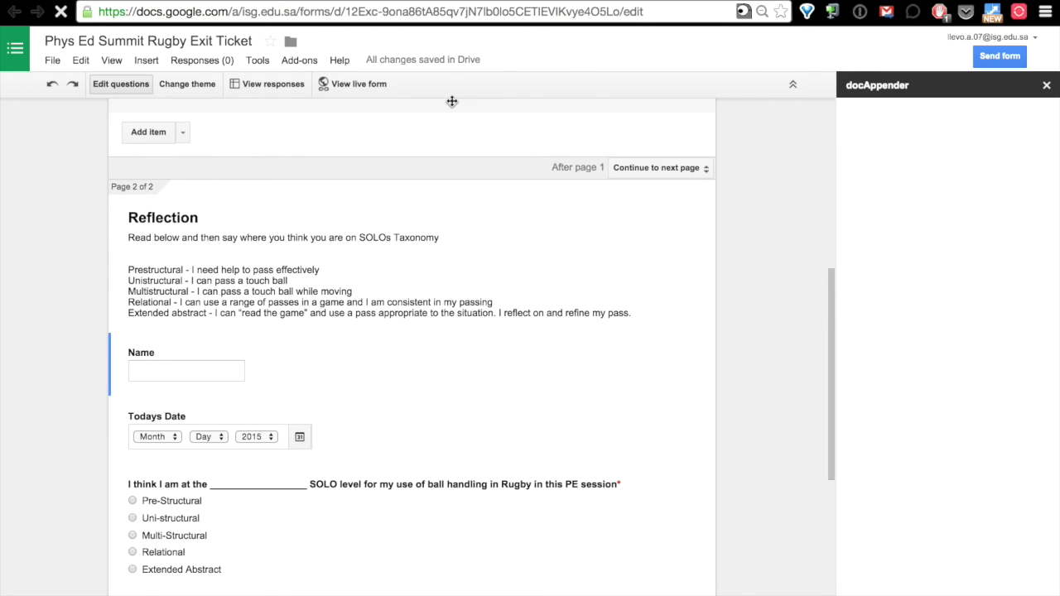
Delete the Class question's first option, leaving its dropdown empty.
scroll(550, 248, up, 5)
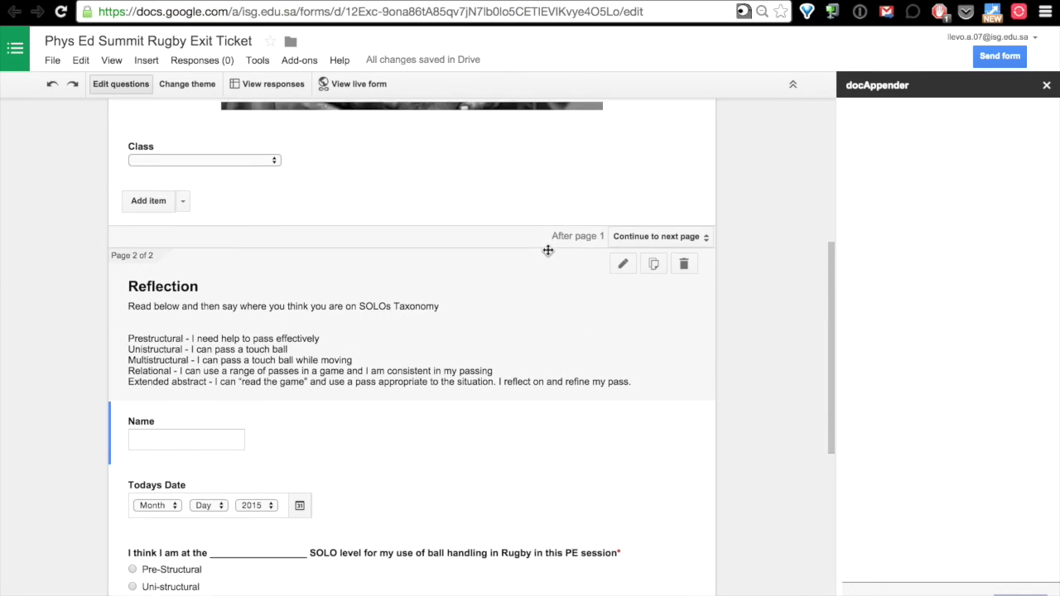
click(252, 308)
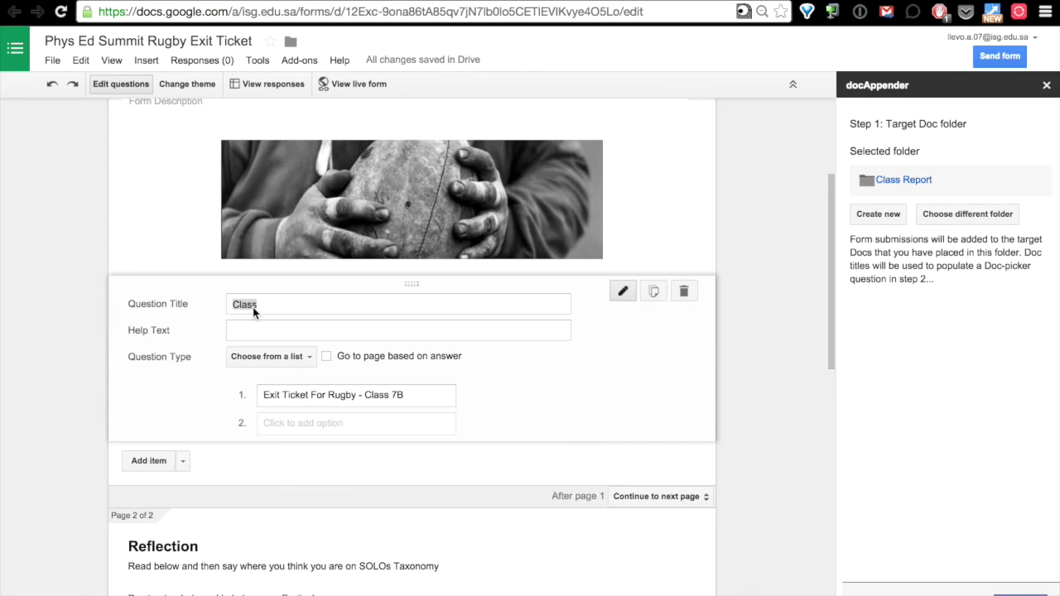
drag(424, 398, 248, 386)
key(BackSpace)
click(150, 480)
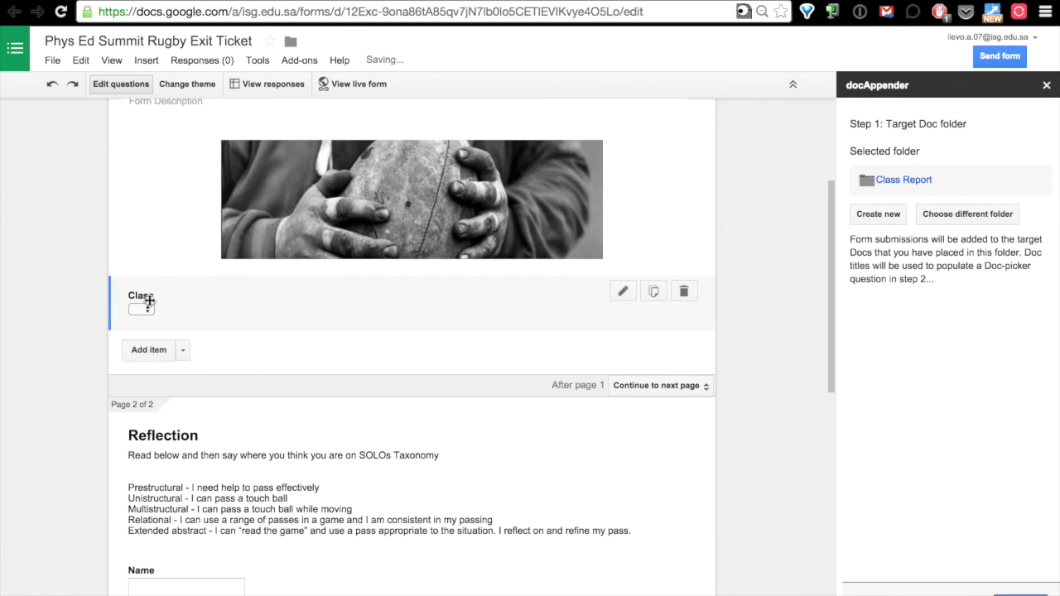
click(880, 216)
click(965, 224)
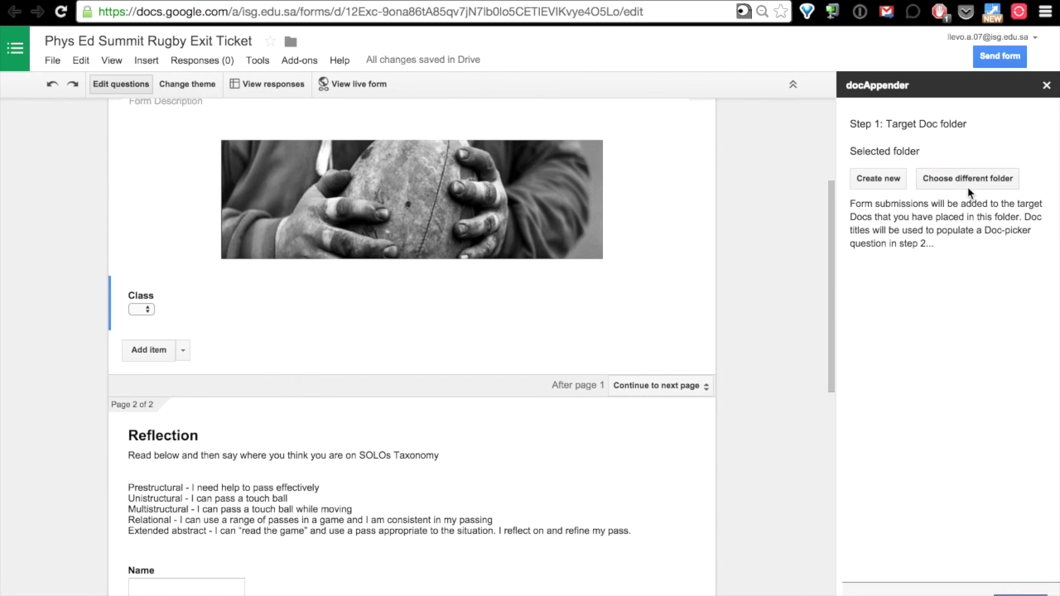
In the folder picker, go up to Doc-Appender and open the Class Report folder.
click(973, 178)
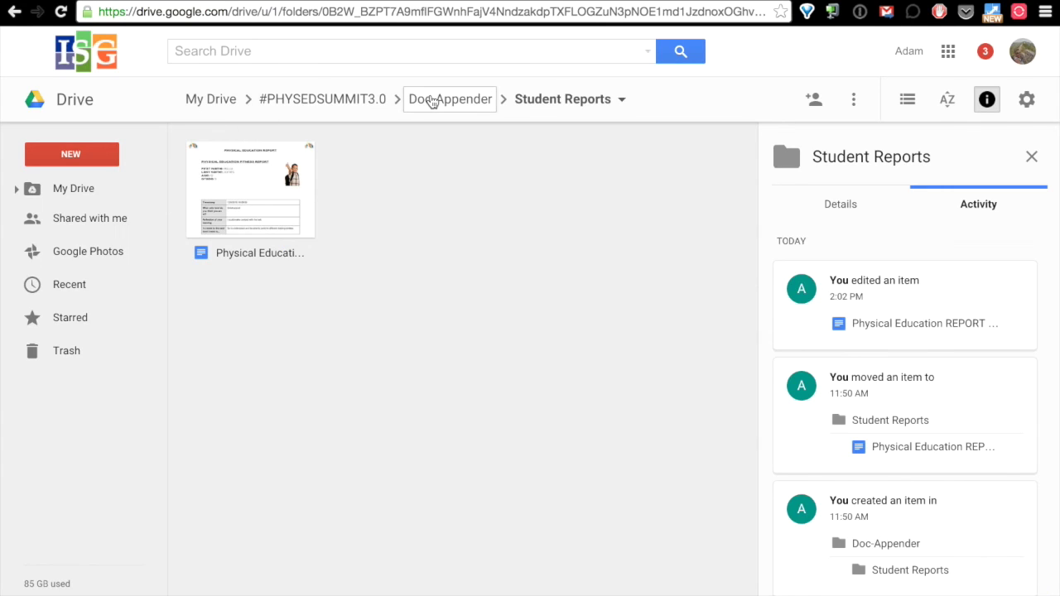
click(431, 101)
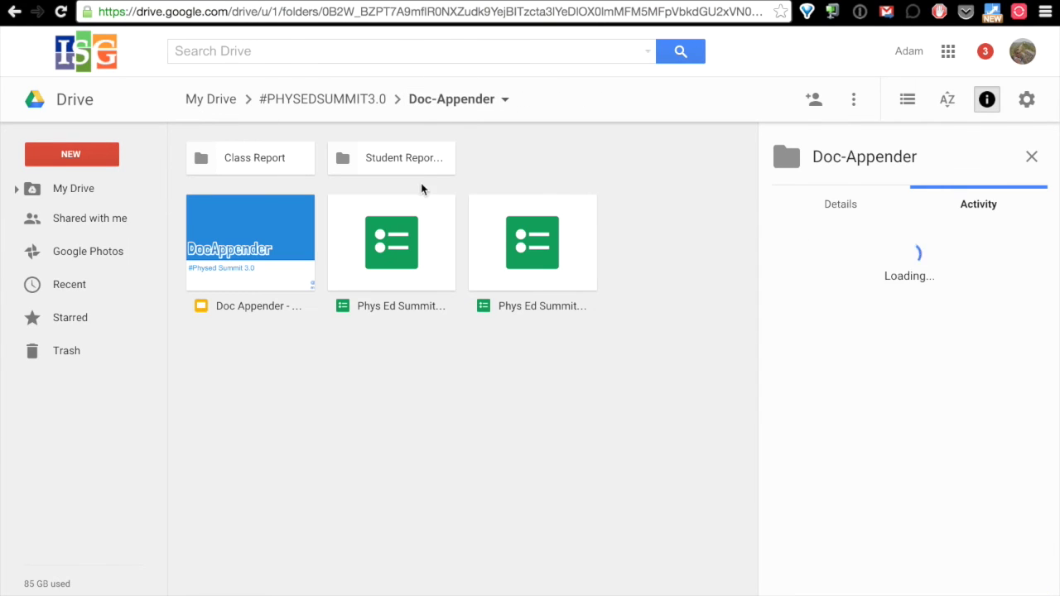
double_click(267, 162)
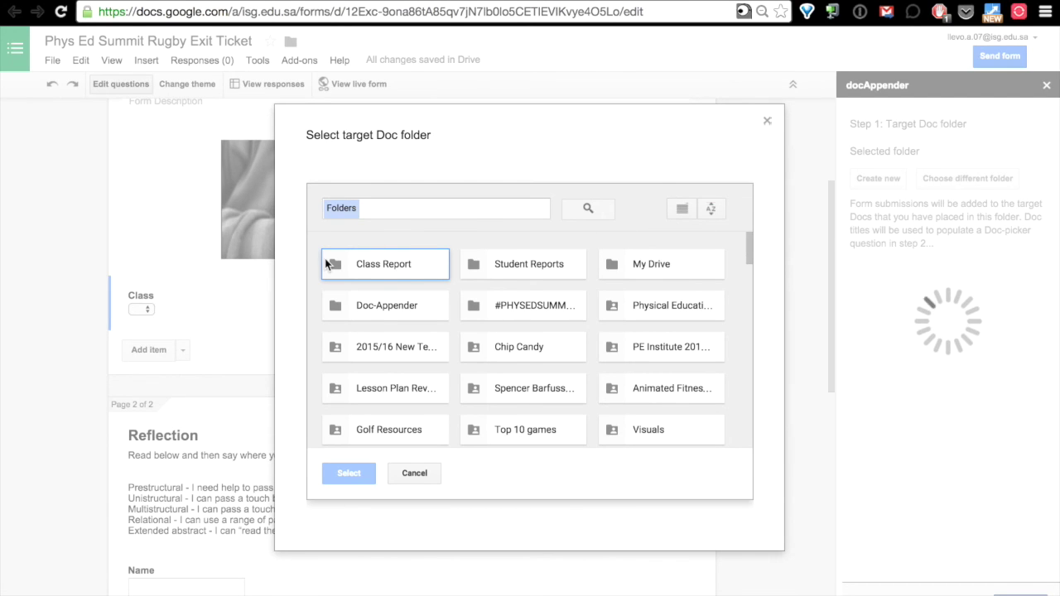
Pick Class Report in the Select target Doc folder dialog and confirm it.
click(365, 261)
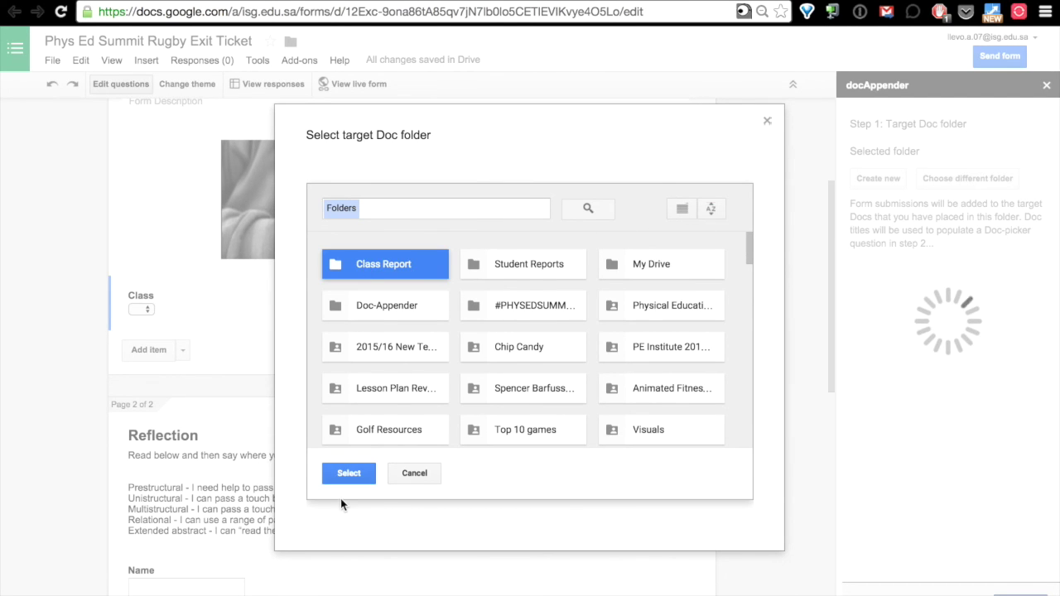
click(348, 472)
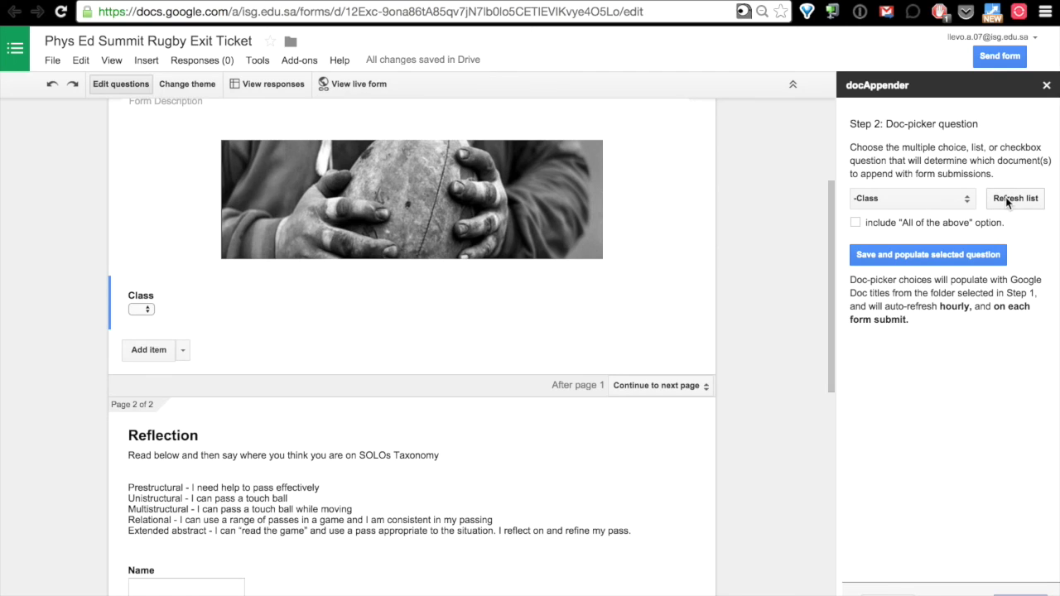
Make Class the doc-picker question, populating it with 'Exit Ticket For Rugby - Class 7B'.
click(948, 198)
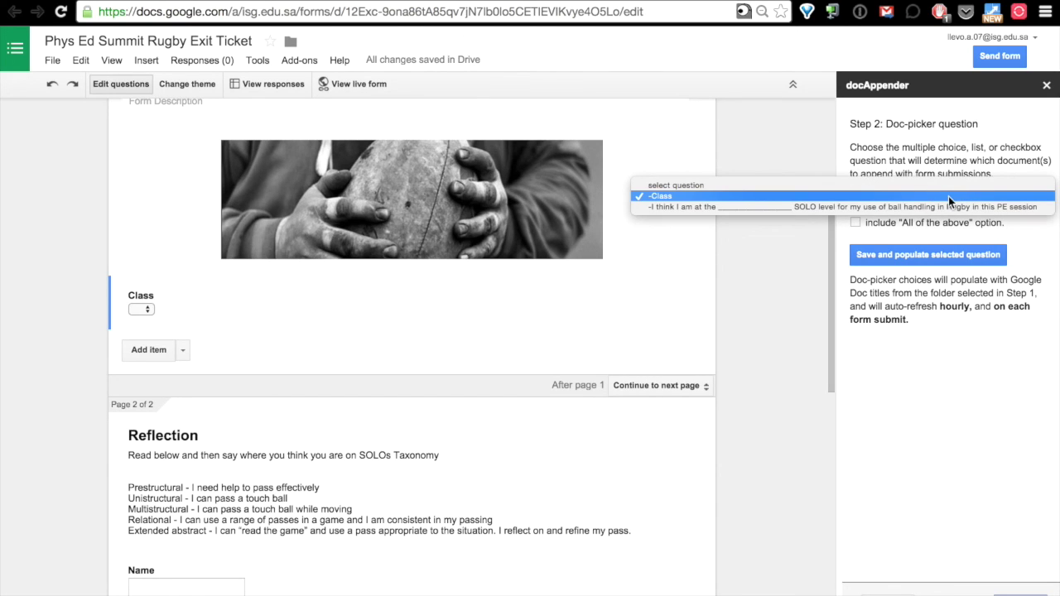
click(948, 197)
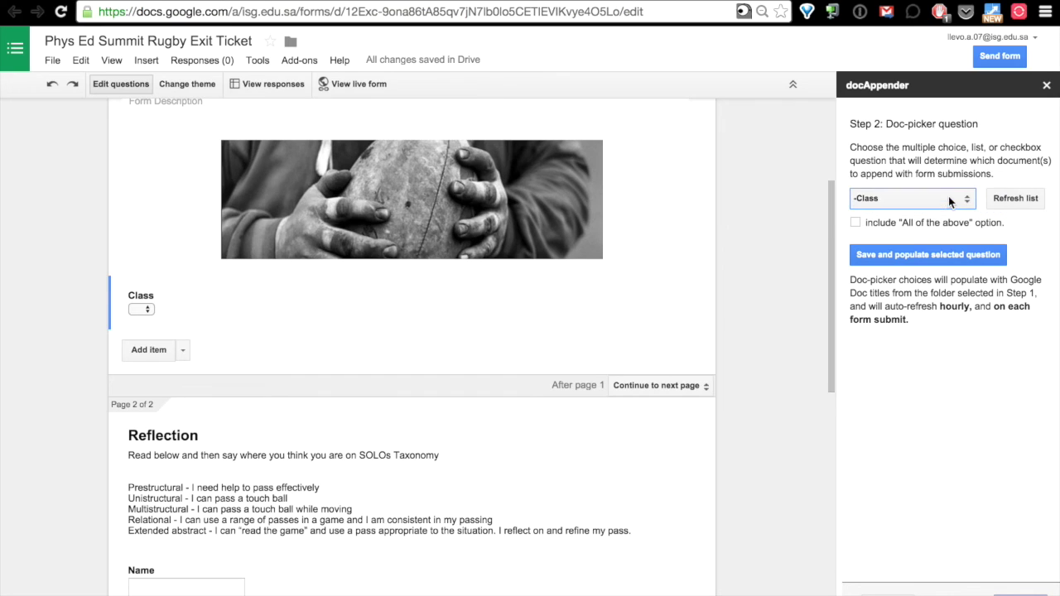
click(936, 256)
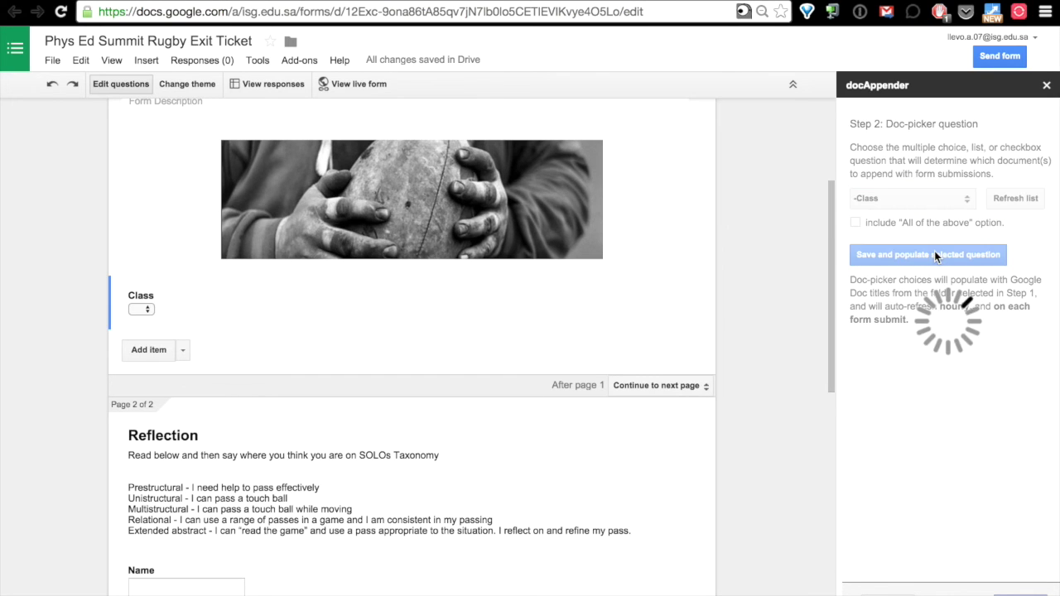
click(148, 308)
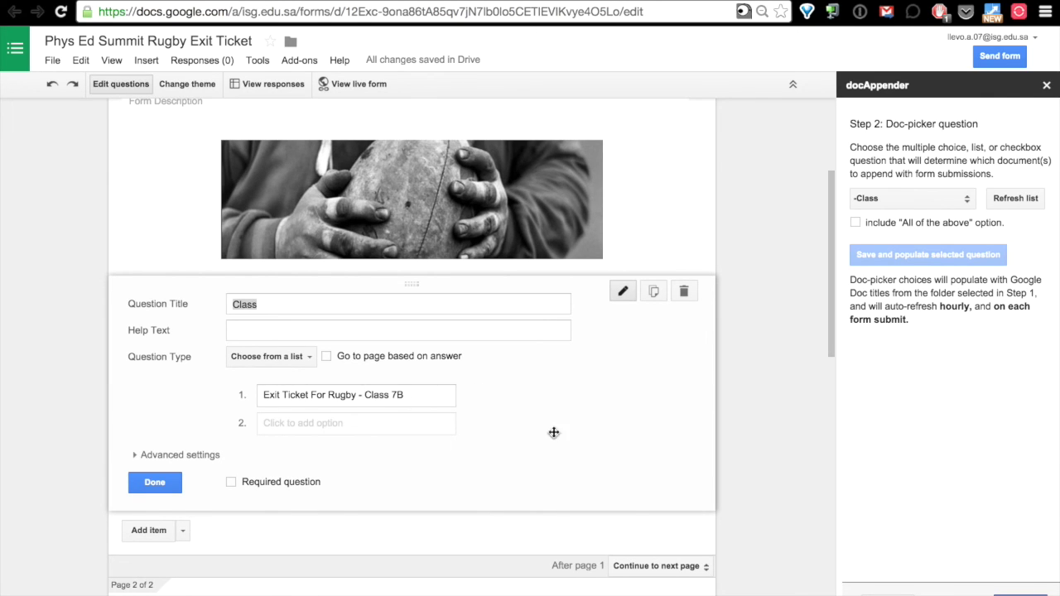
click(1021, 594)
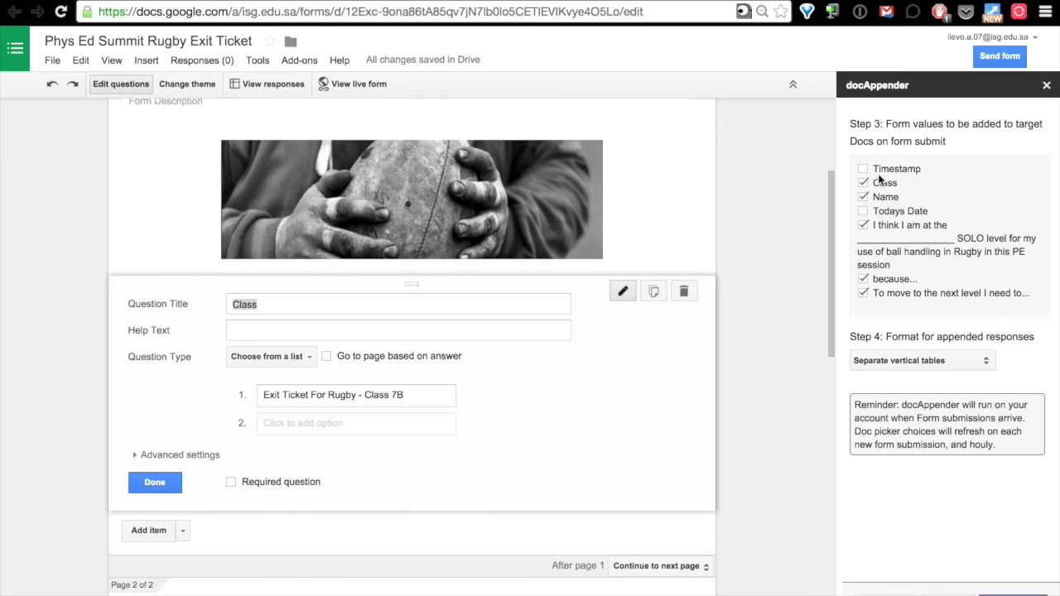
Tick every docAppender field for appending except Timestamp, including Todays Date.
click(864, 169)
click(864, 184)
click(864, 198)
click(863, 212)
click(863, 168)
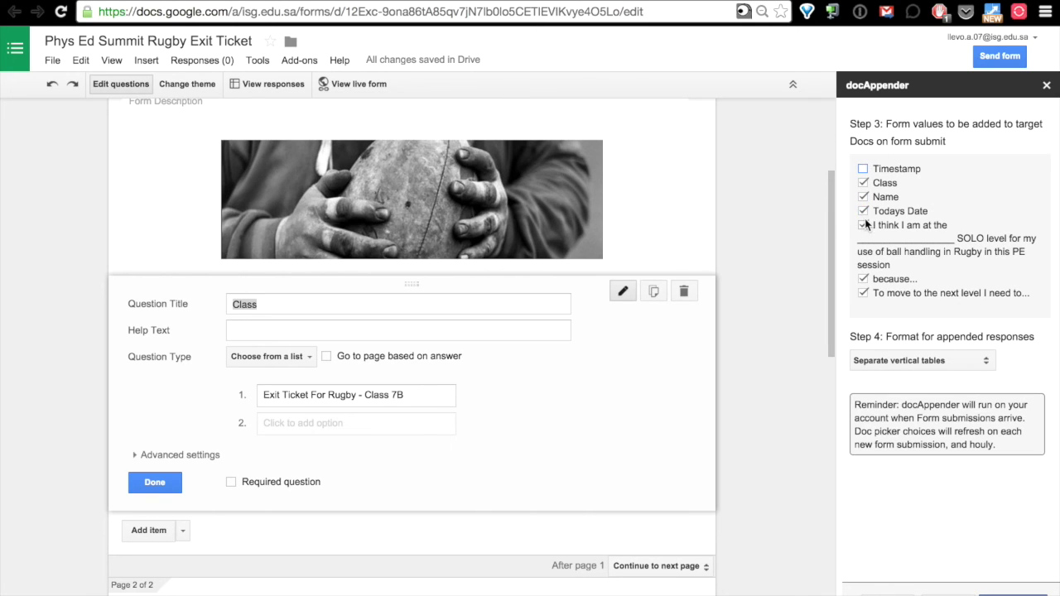
Keep Separate vertical tables as the response format and close the docAppender sidebar.
click(923, 357)
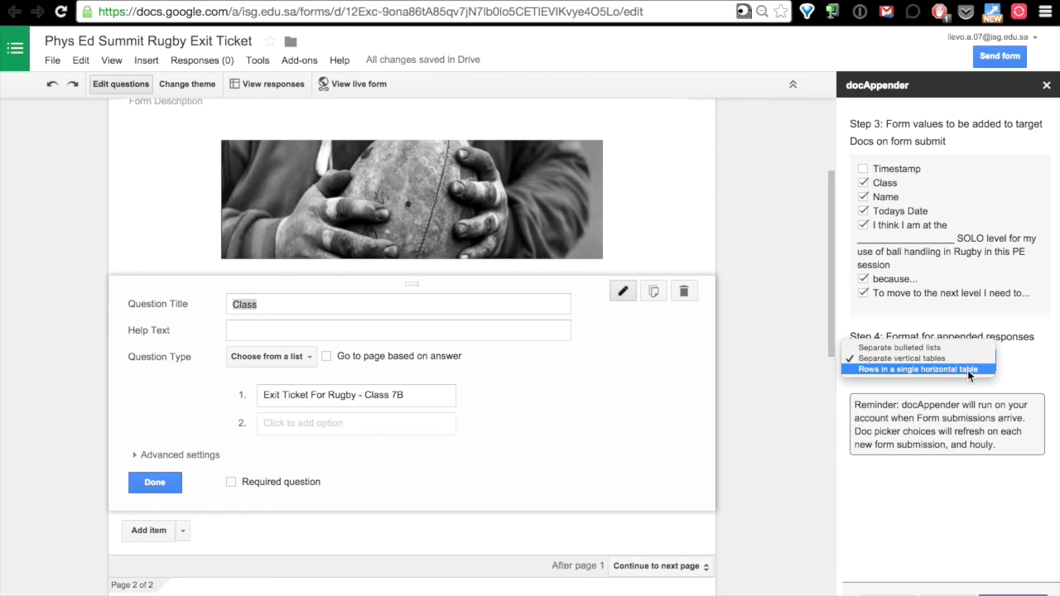
click(930, 359)
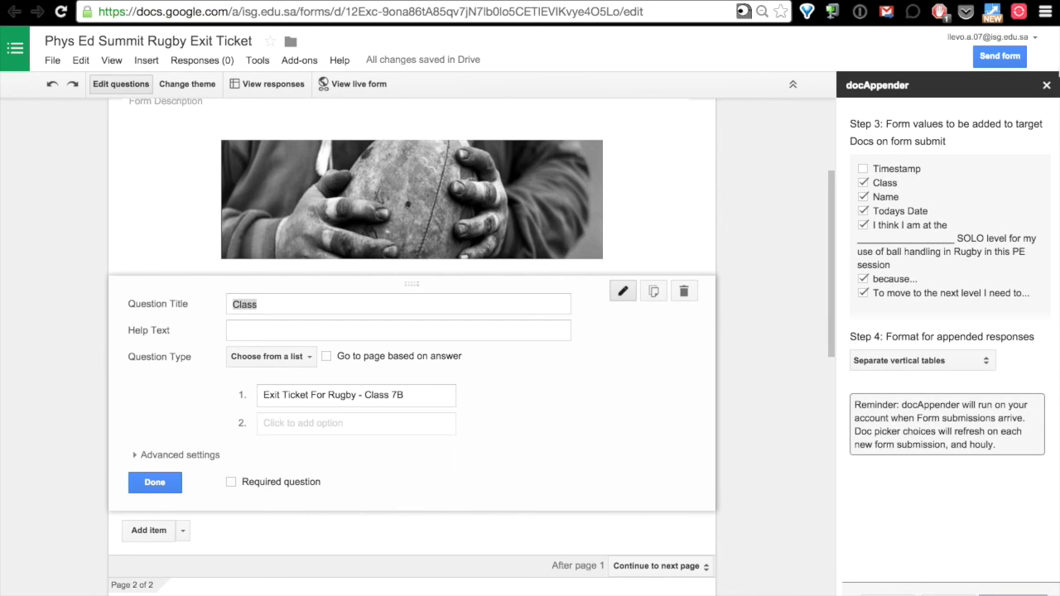
click(1047, 87)
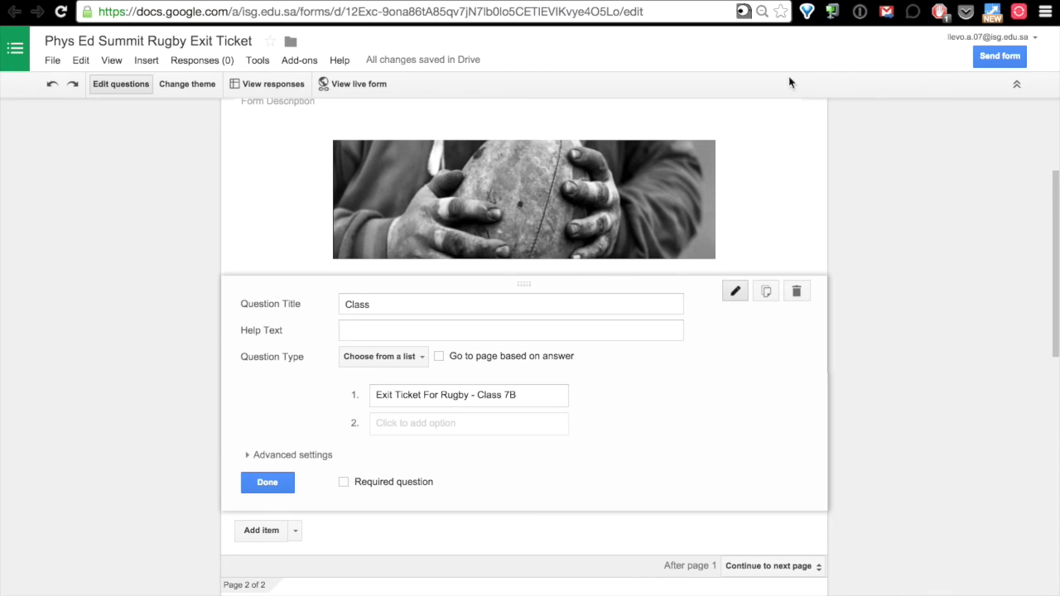
In the live form, choose 'Exit Ticket For Rugby - Class 7B' as Class and continue.
click(340, 85)
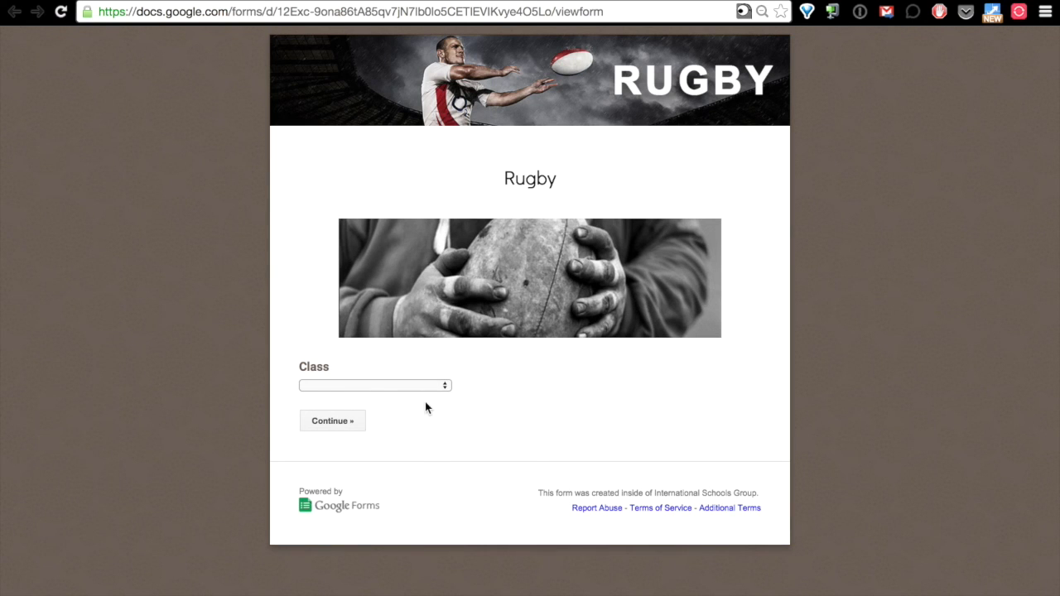
click(436, 386)
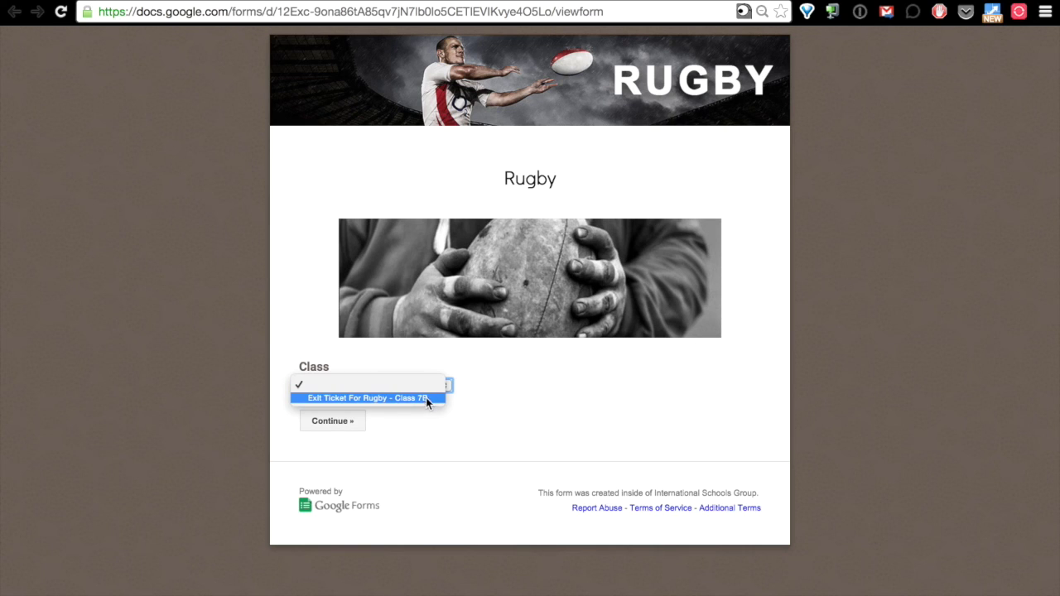
click(423, 398)
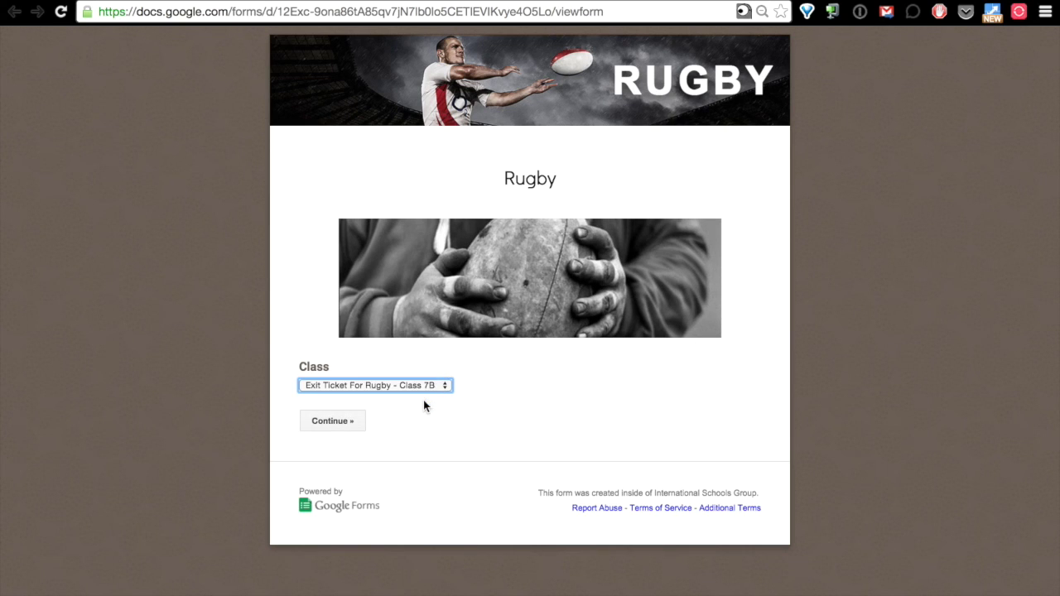
click(317, 421)
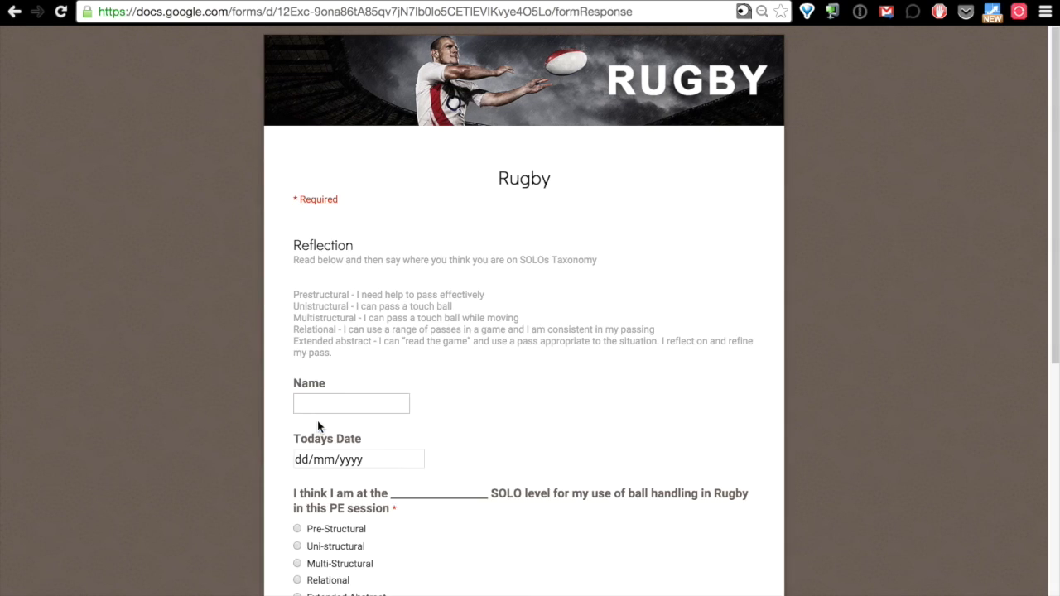
Enter the student's name and date 12 August 2015, and rate ball handling Uni-structural.
click(340, 404)
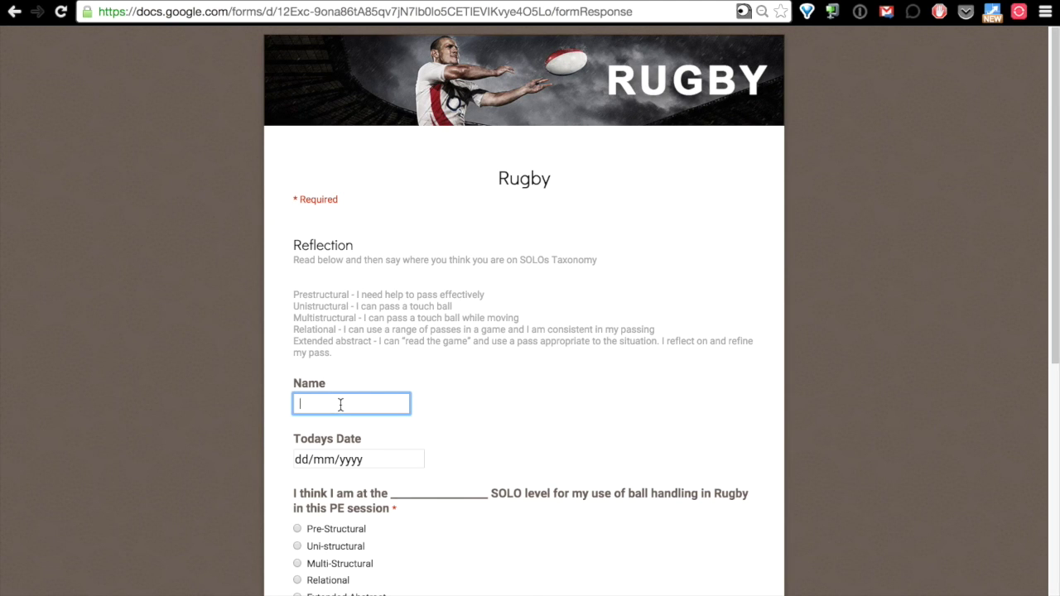
text(J)
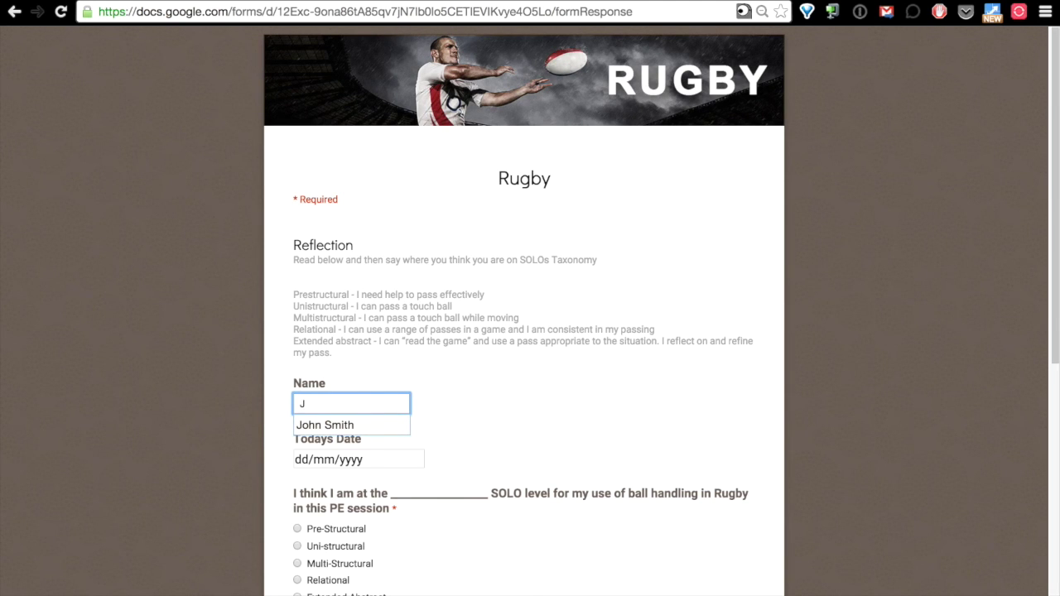
text(oe )
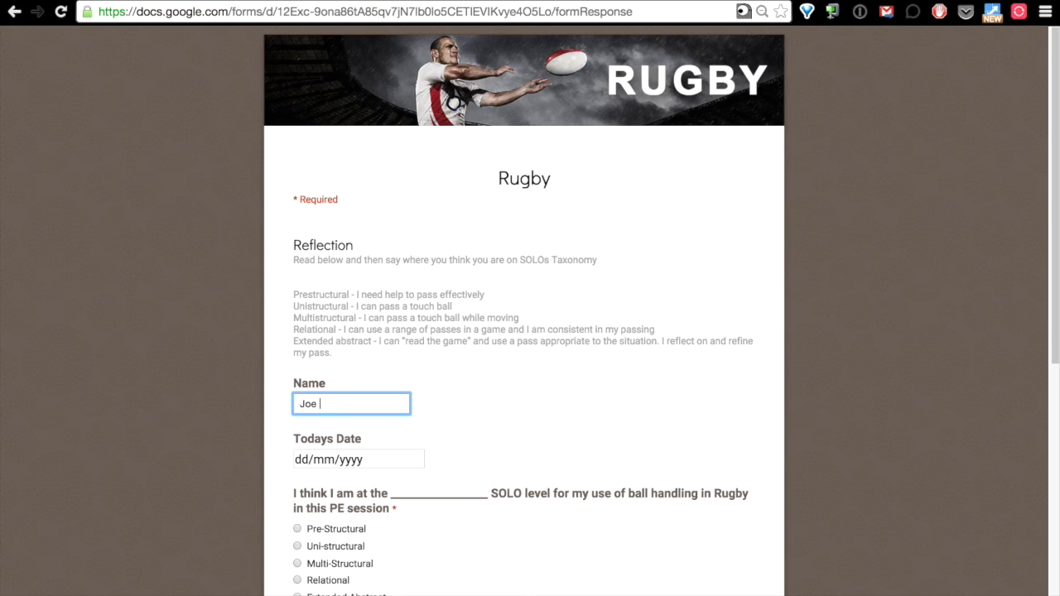
text(Smith)
click(417, 460)
click(417, 461)
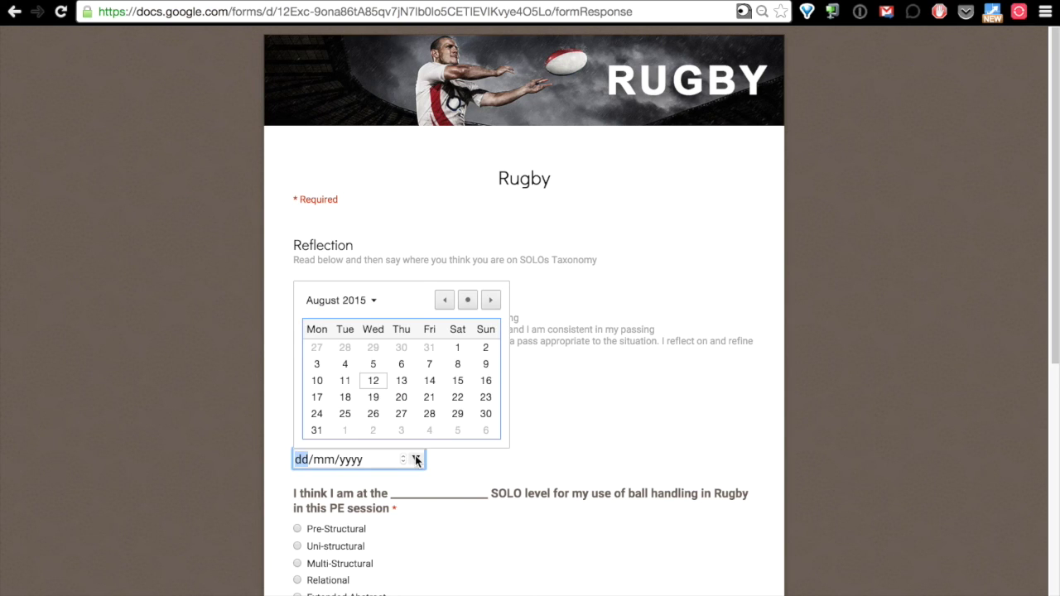
click(377, 383)
scroll(456, 521, down, 3)
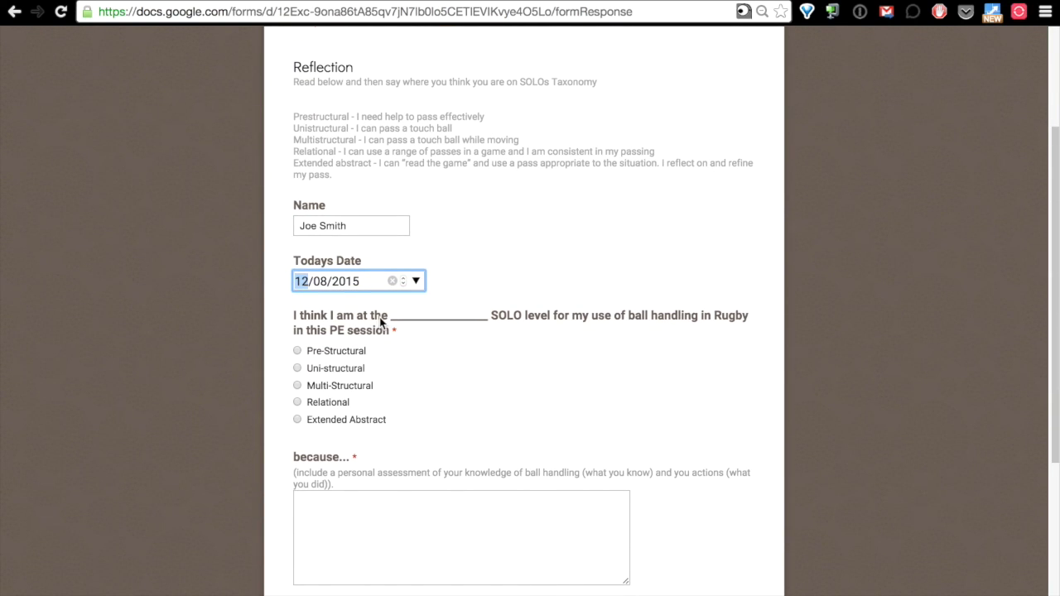
click(298, 369)
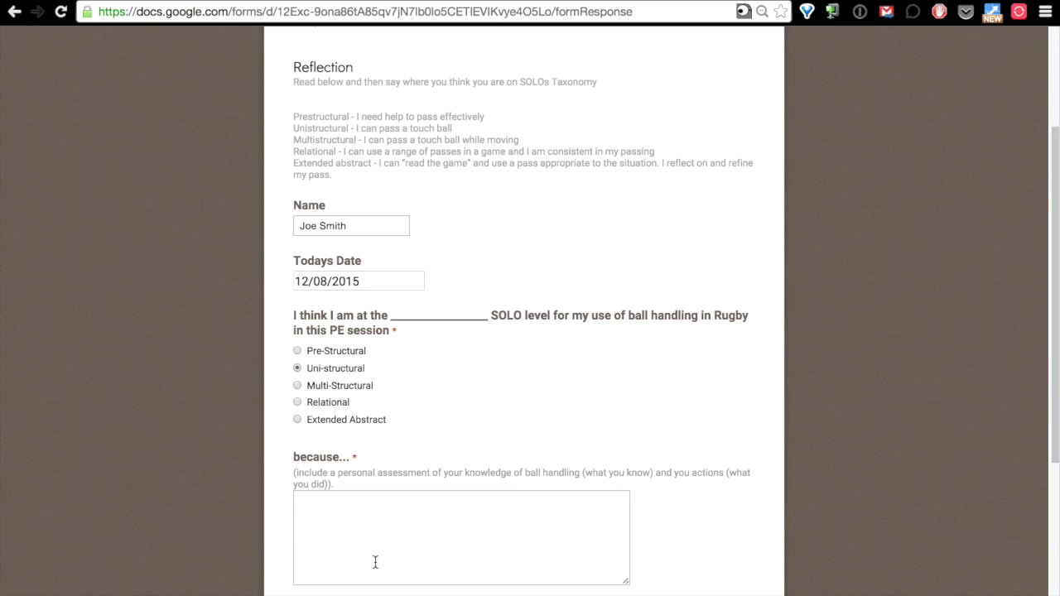
Answer 'I can pass a ball backwards.' and the next-level question, correct 'understnad', then submit.
click(411, 519)
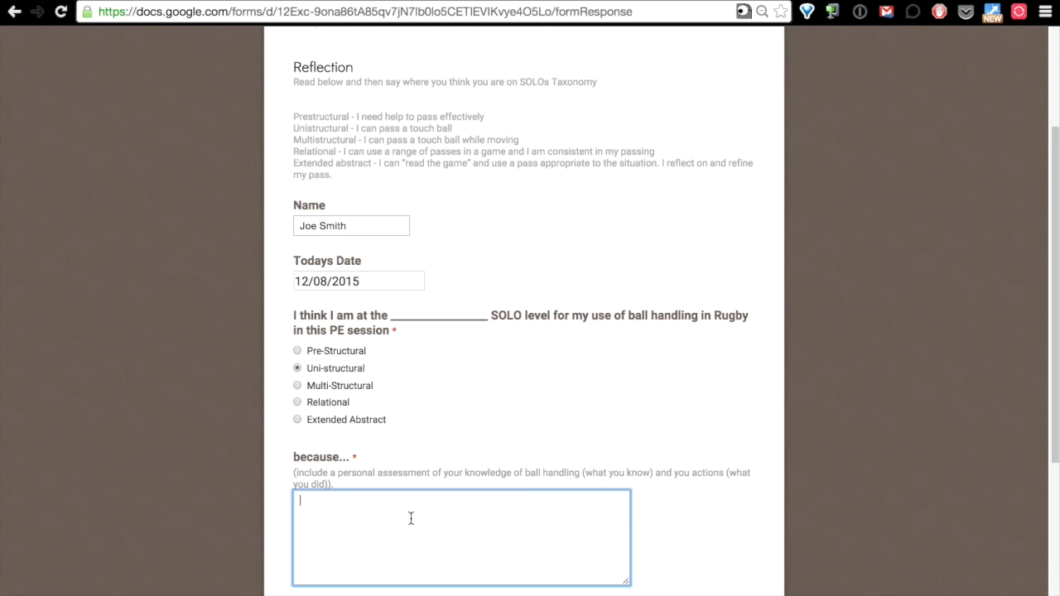
text(I can pass a ball backwards)
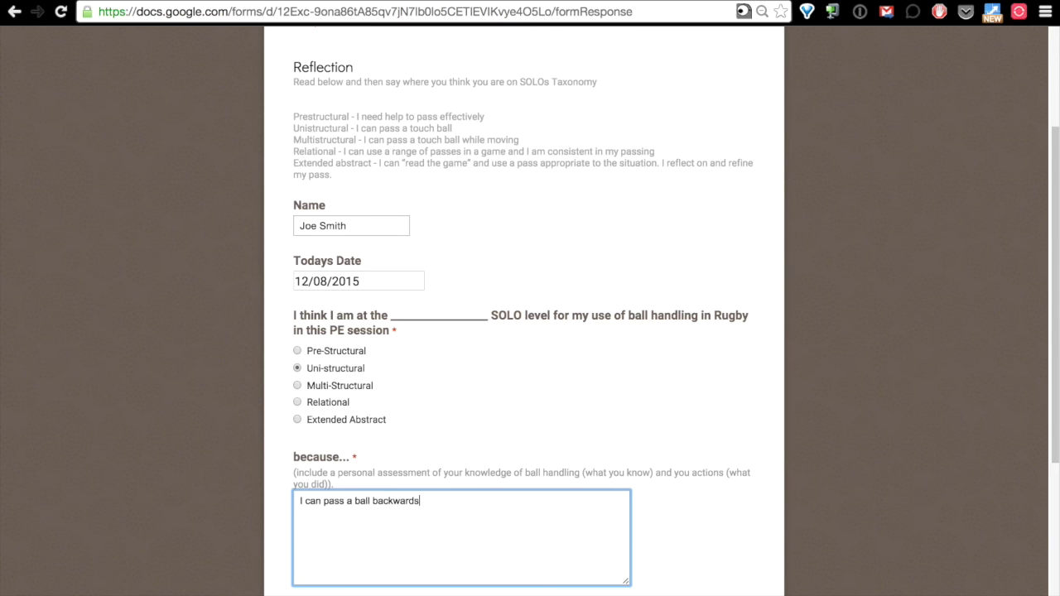
text(.)
scroll(337, 540, down, 3)
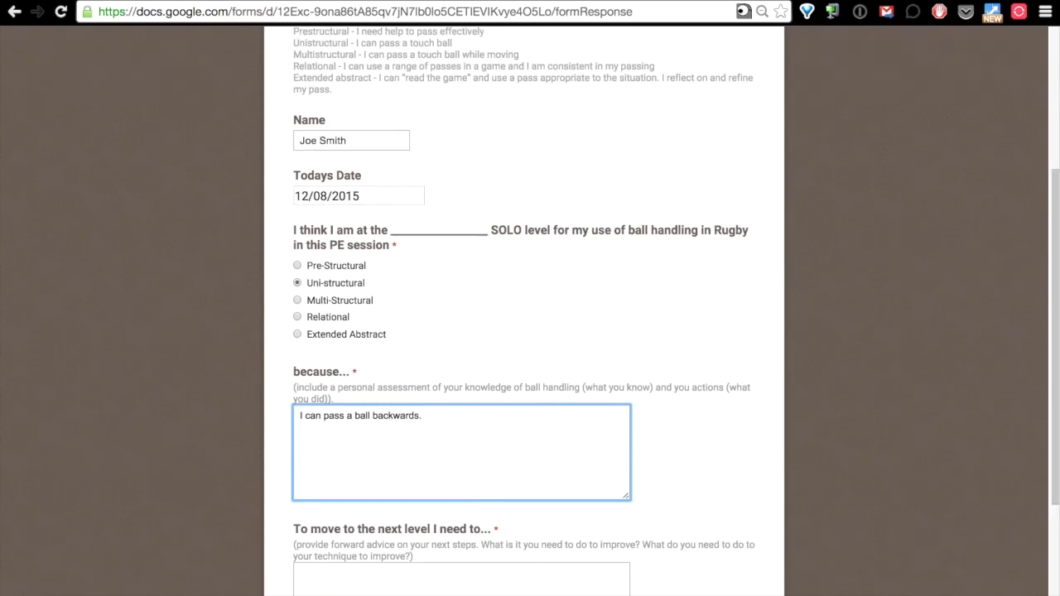
click(397, 492)
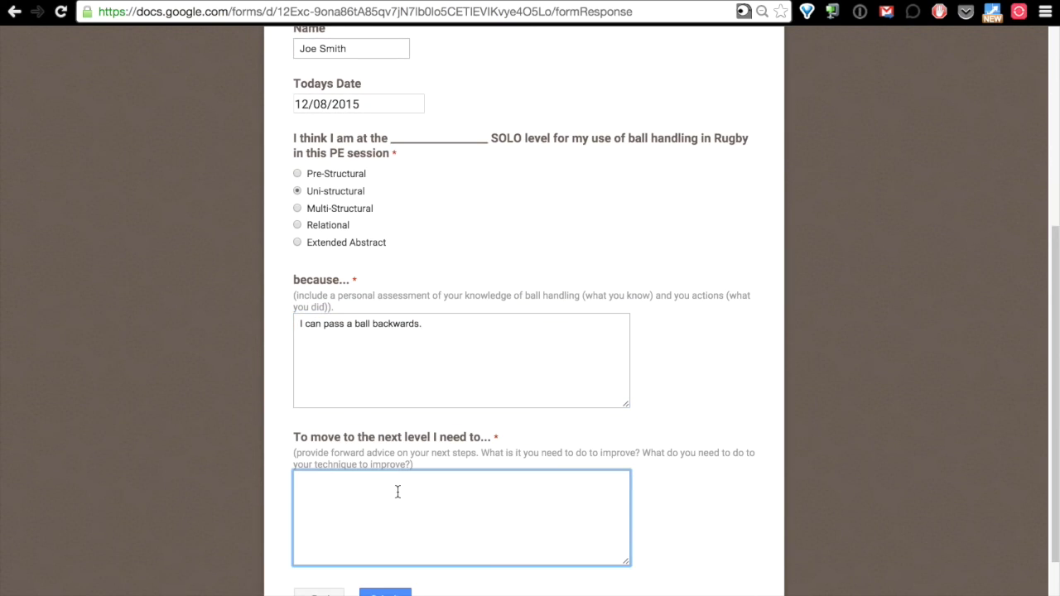
text(I need to understnad different types of passing and be able to use )
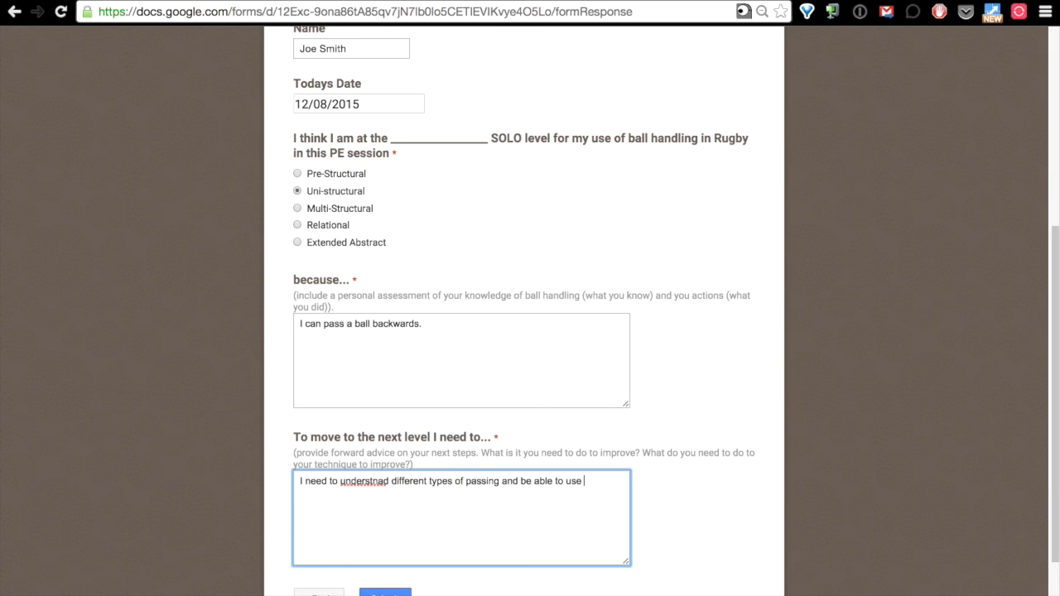
text(these effectively.)
right_click(364, 483)
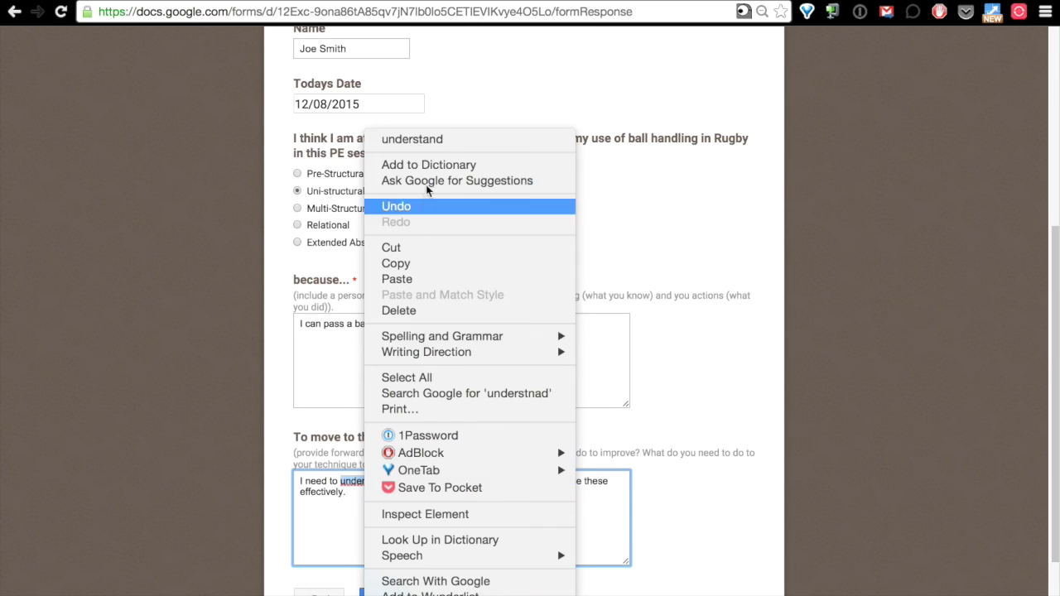
click(440, 142)
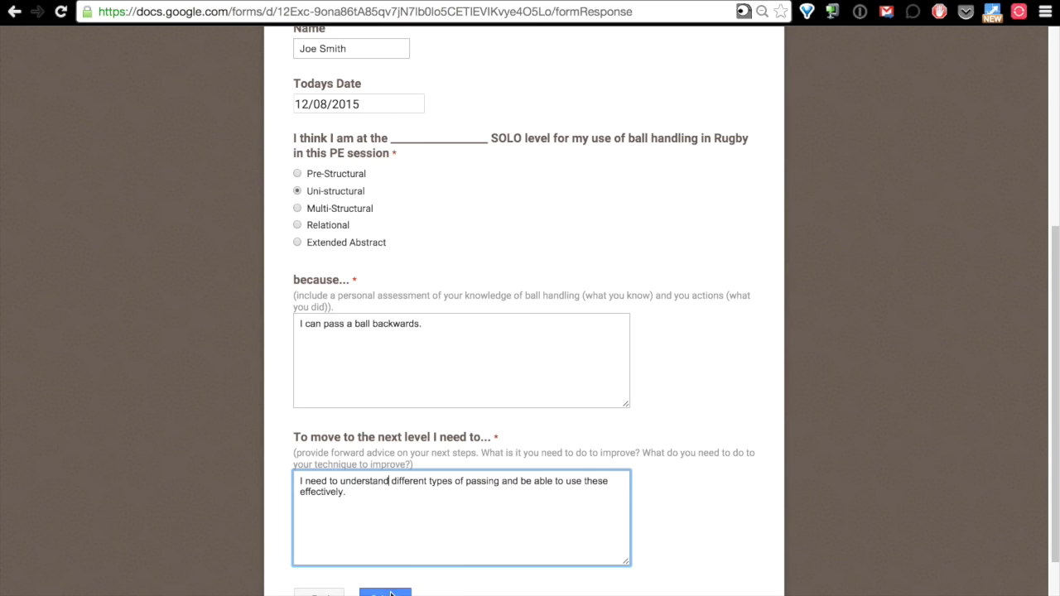
click(385, 591)
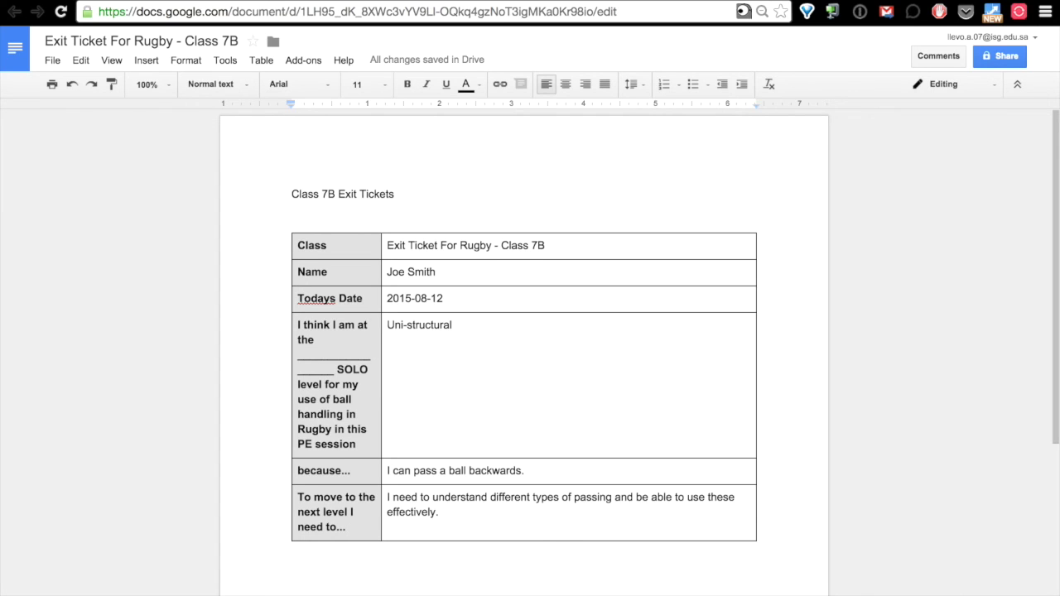
Scroll through the Exit Ticket For Rugby - Class 7B doc to review the appended response table.
scroll(530, 348, down, 4)
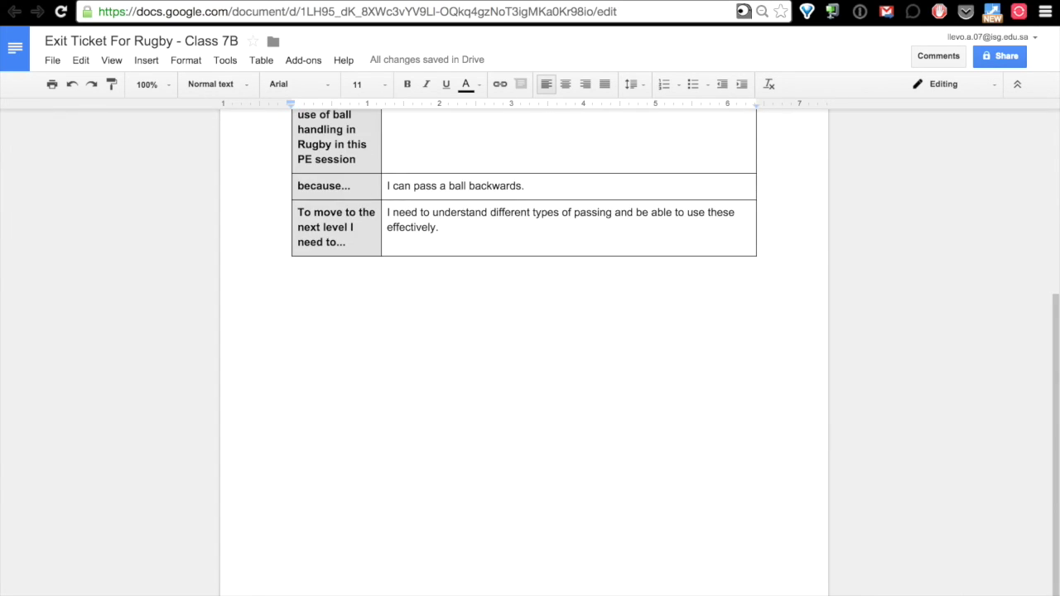
scroll(530, 348, up, 4)
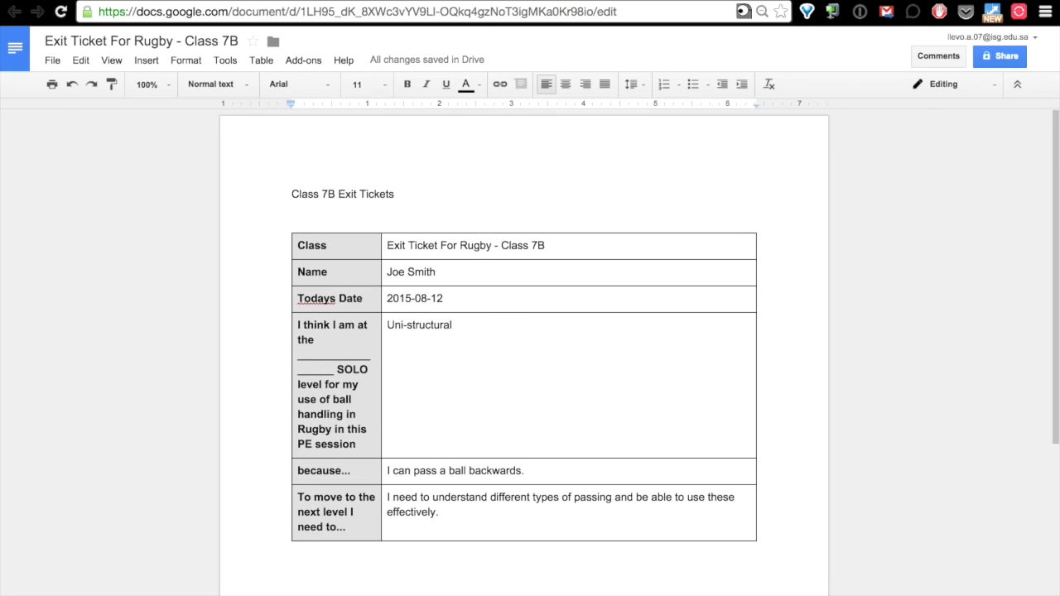
scroll(530, 347, down, 1)
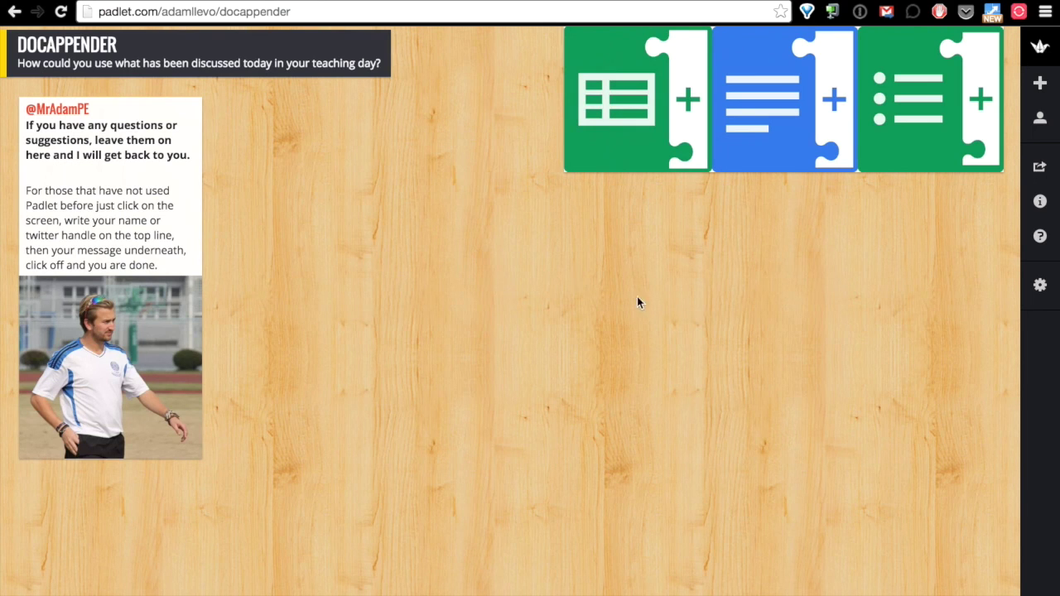
Shorten the DOCAPPENDER Padlet address to a goo.gl link and display its QR code.
click(110, 12)
click(310, 15)
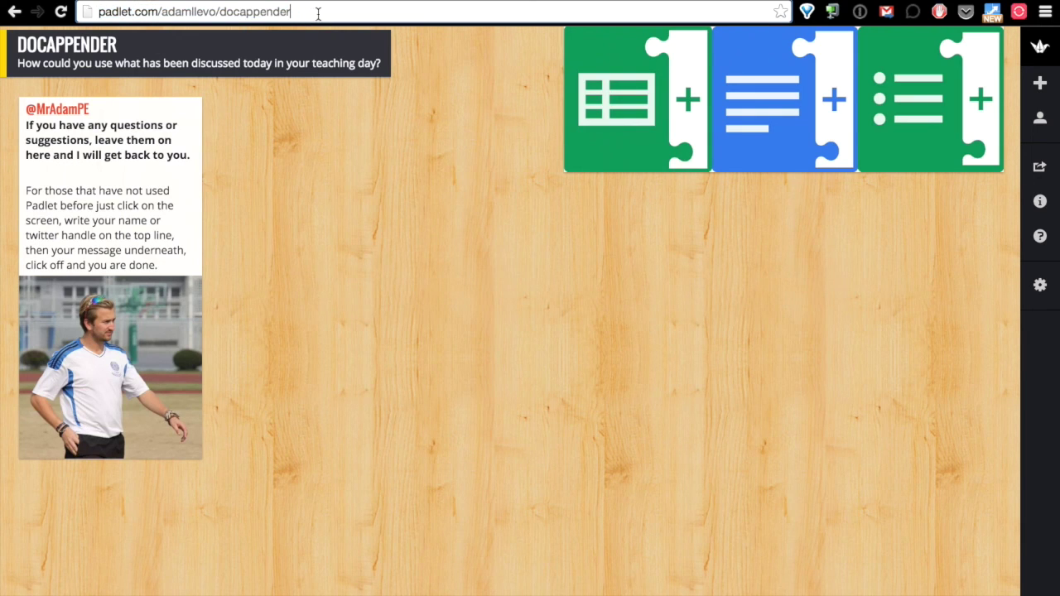
click(832, 12)
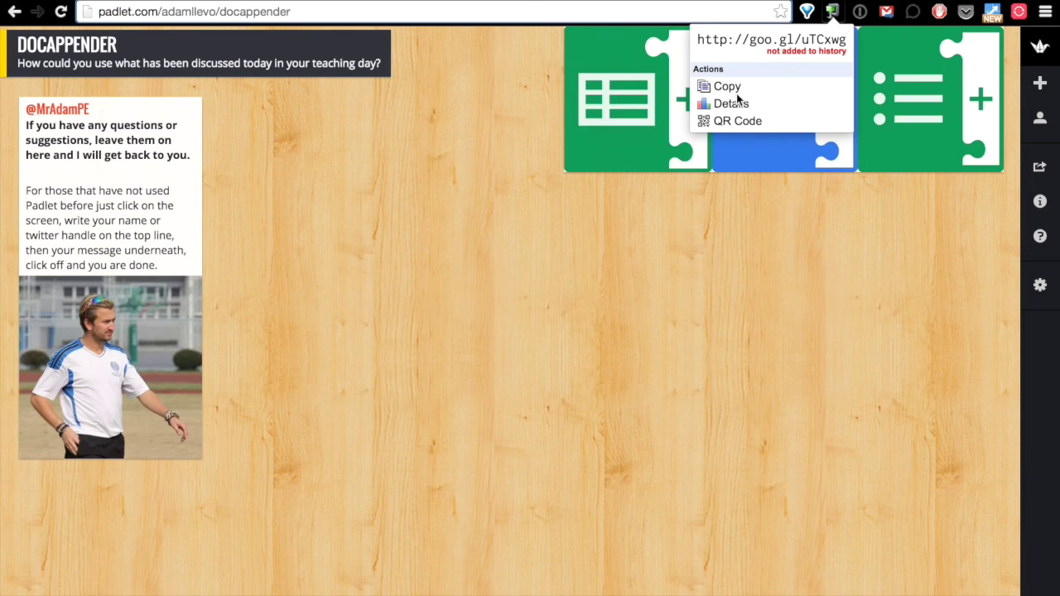
click(739, 124)
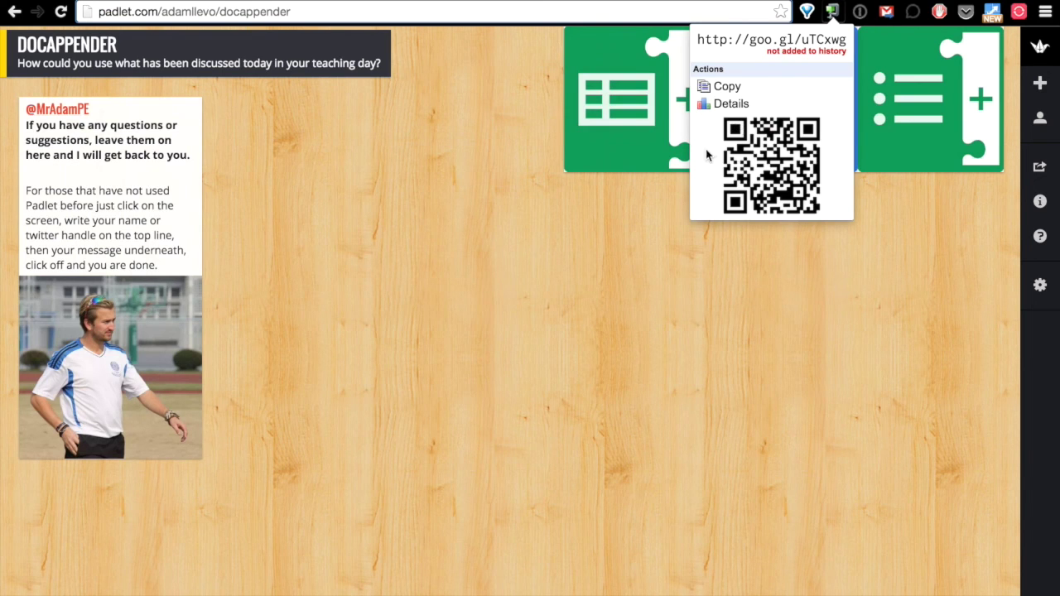